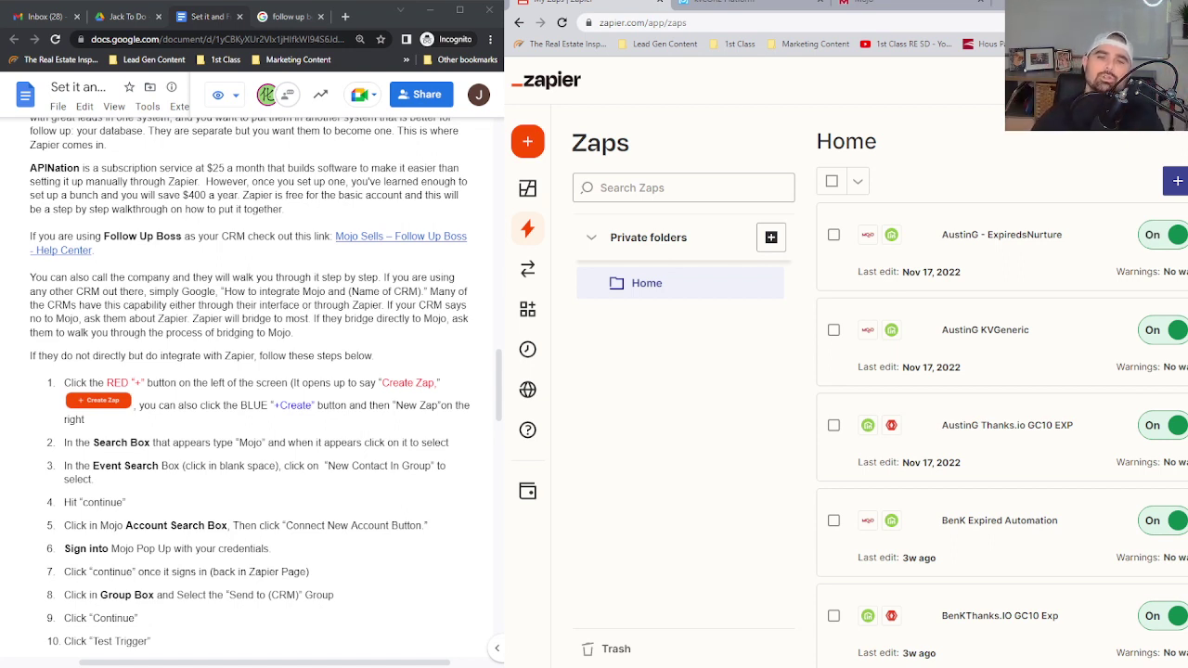
Step: Create a new Zap and choose Mojo as its trigger app
{"action": "mouse_move", "coordinate": [534, 386]}
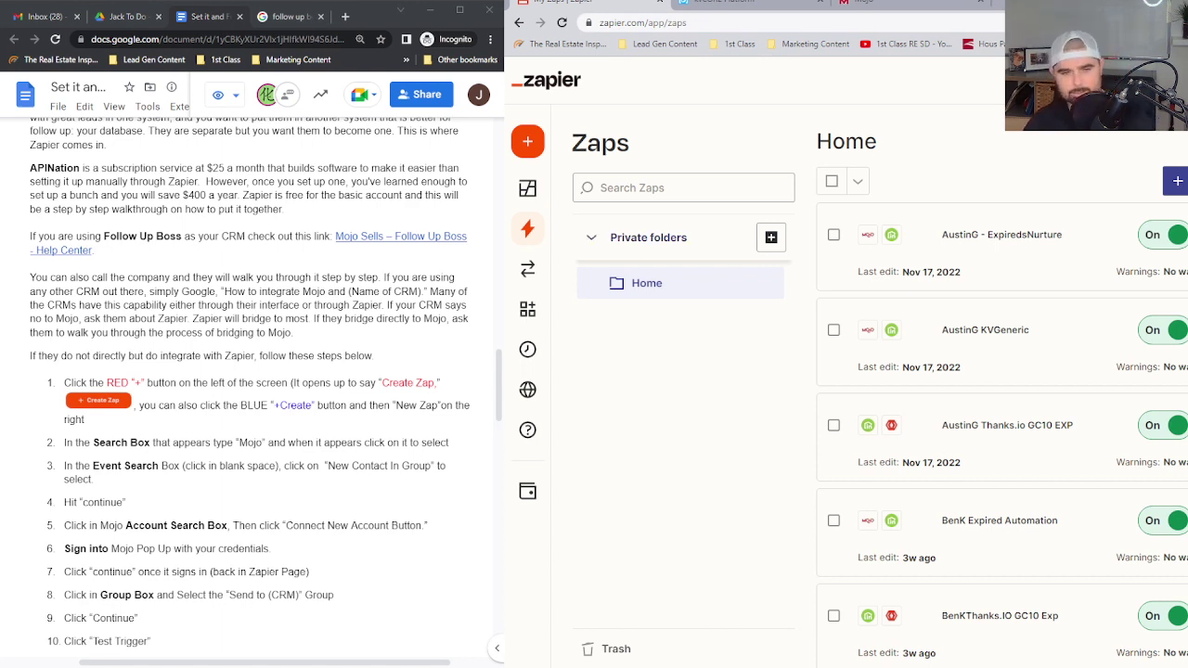
{"action": "mouse_move", "coordinate": [528, 229]}
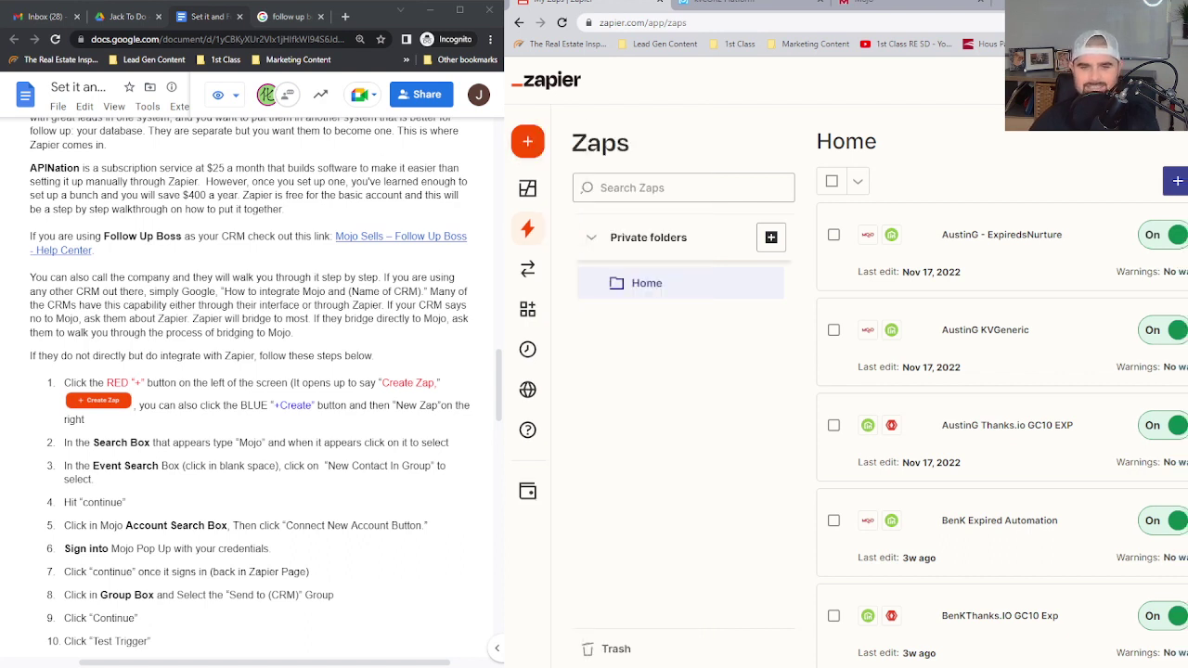
{"action": "mouse_move", "coordinate": [528, 141]}
{"action": "left_click", "coordinate": [569, 144]}
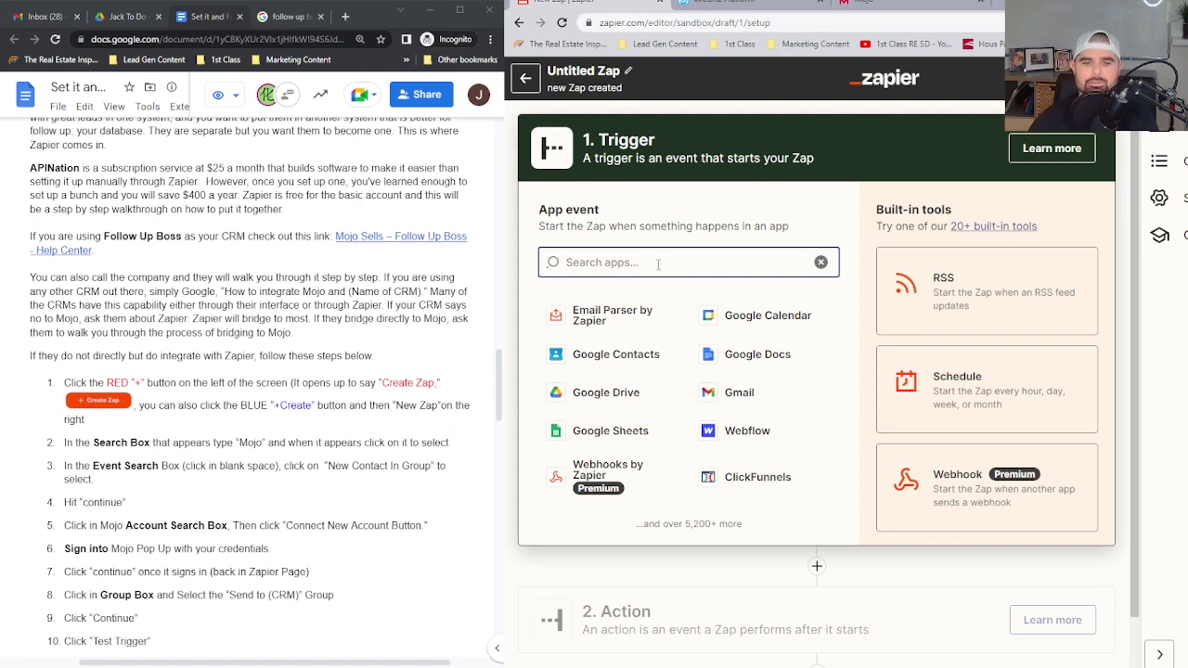
{"action": "type", "text": "Mojo"}
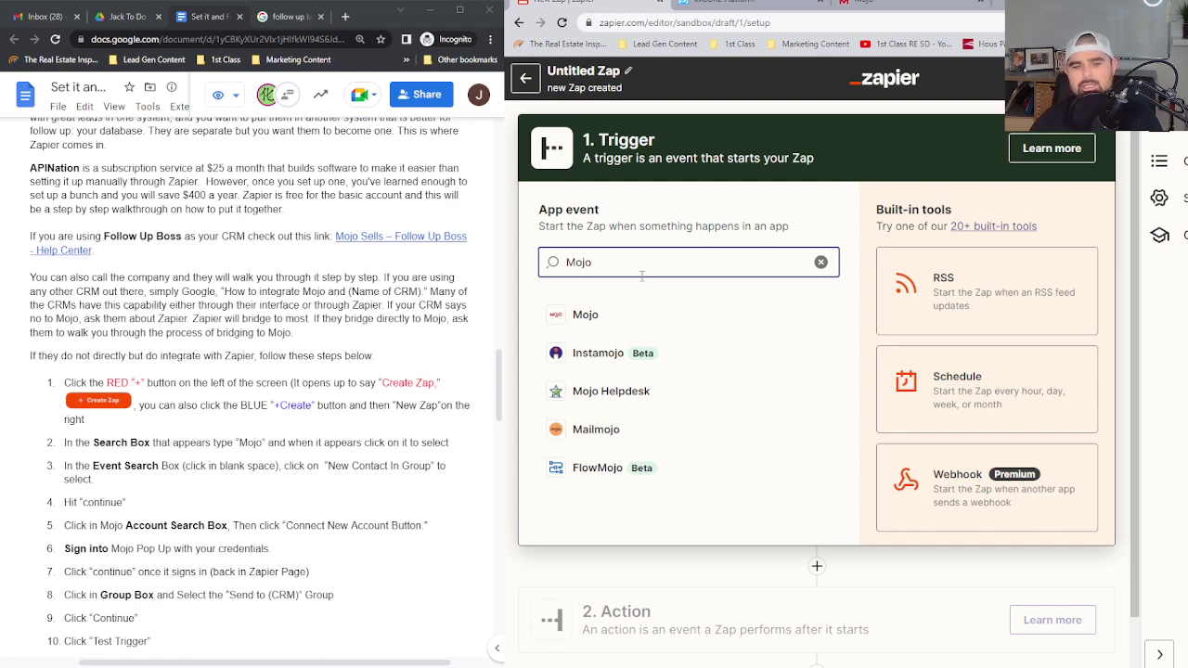
{"action": "left_click", "coordinate": [597, 316]}
Step: Set the Mojo trigger event to New Contact in Group and continue to the account selection
{"action": "scroll", "coordinate": [362, 313], "scroll_direction": "down", "scroll_amount": 4}
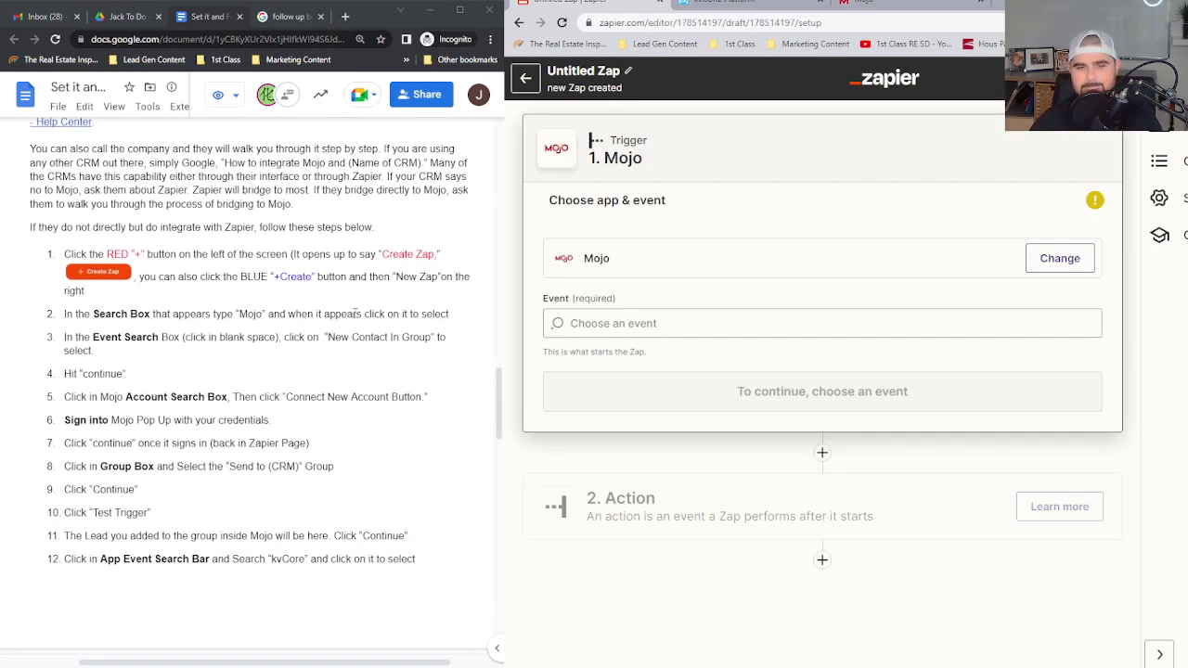
{"action": "left_click", "coordinate": [630, 320]}
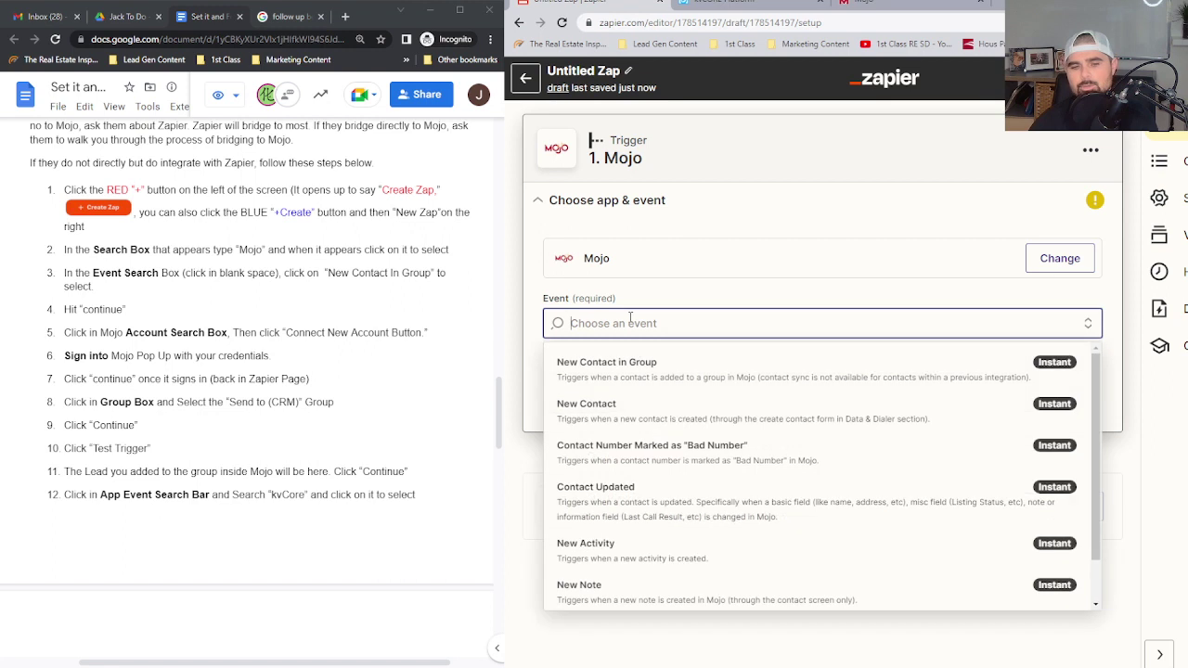
{"action": "left_click", "coordinate": [641, 371]}
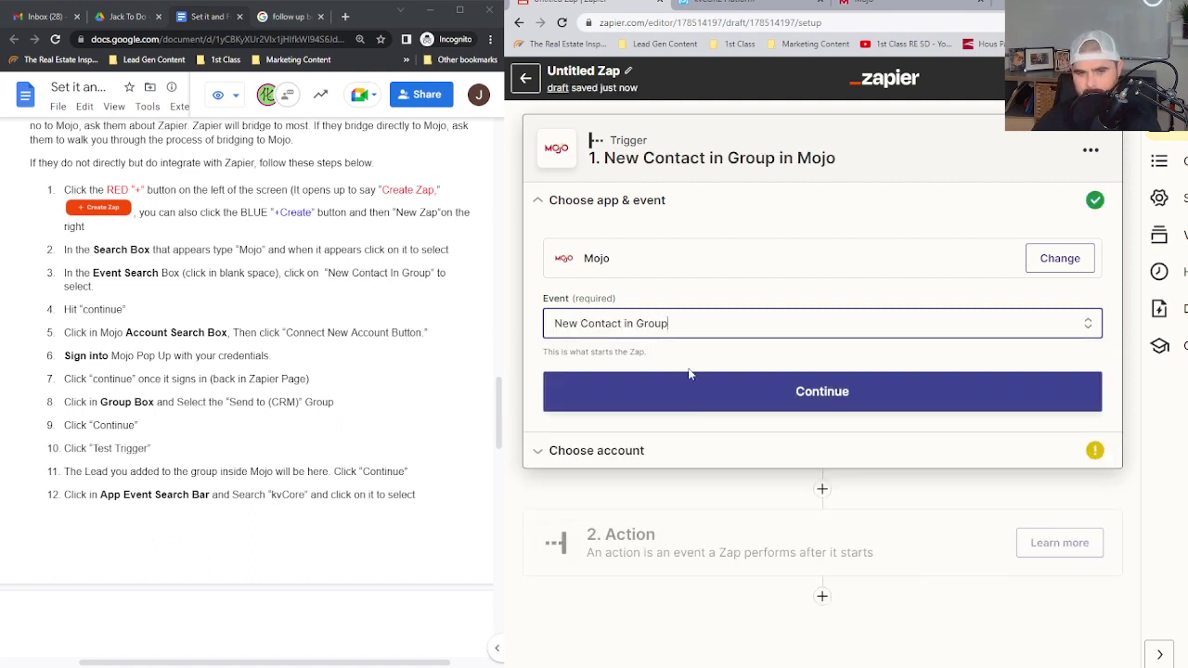
{"action": "left_click", "coordinate": [770, 390]}
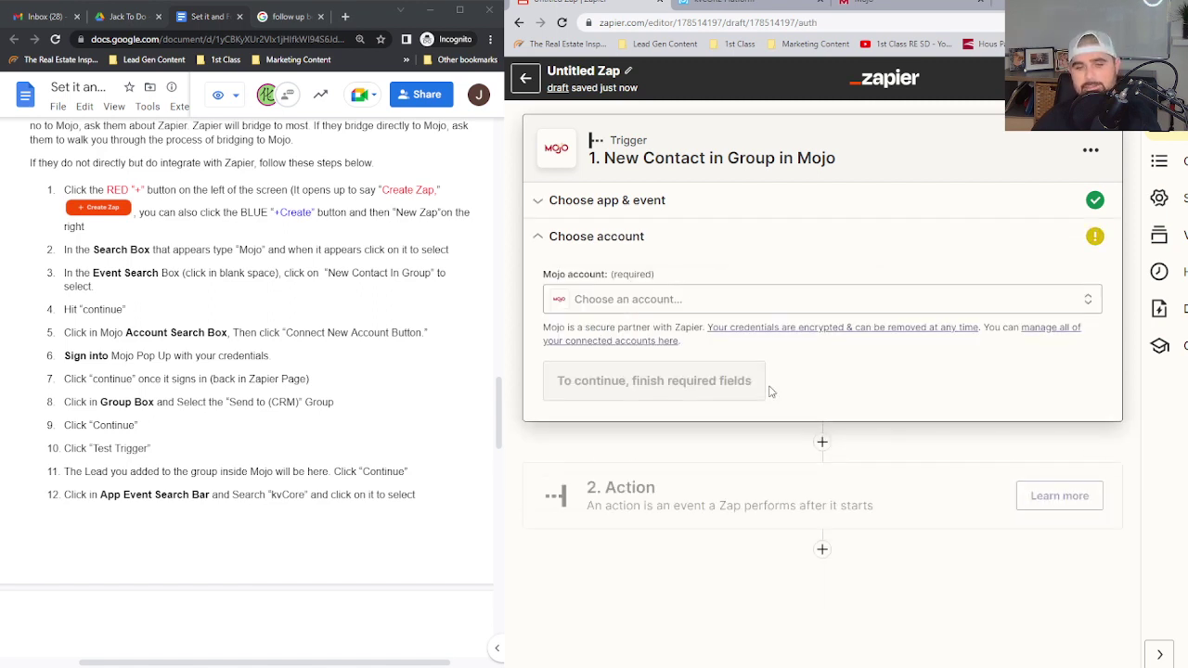
Step: Select the already connected Mojo account used in 11 Zaps for the trigger and continue to the trigger setup
{"action": "left_click", "coordinate": [659, 302]}
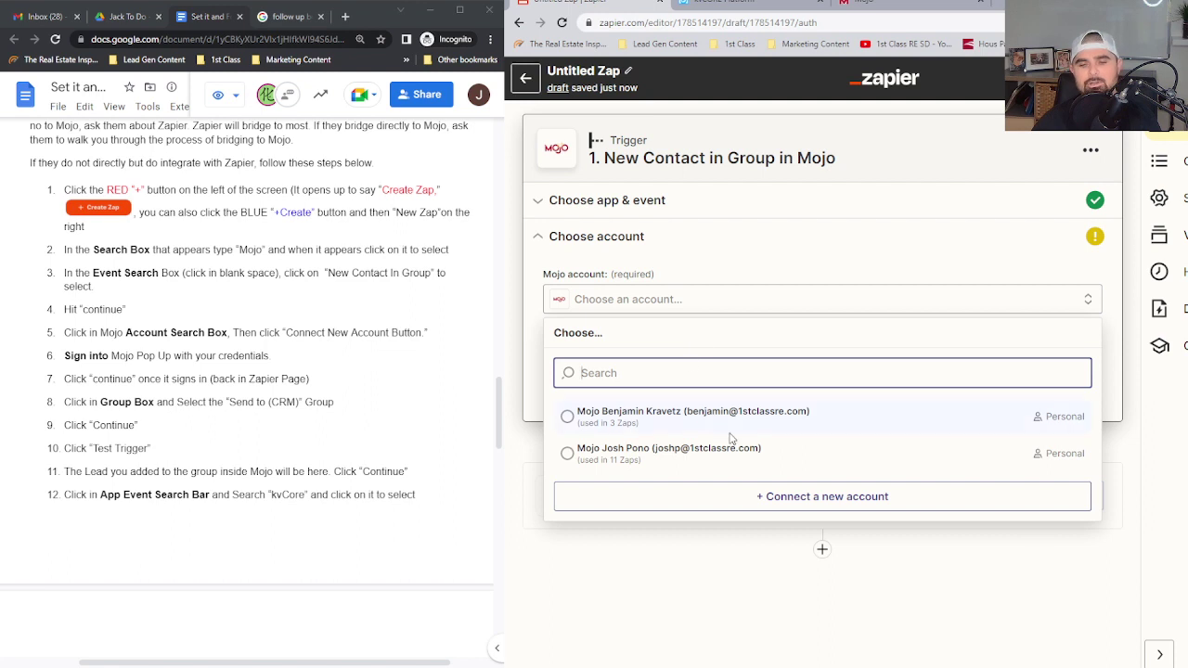
{"action": "left_click", "coordinate": [804, 499]}
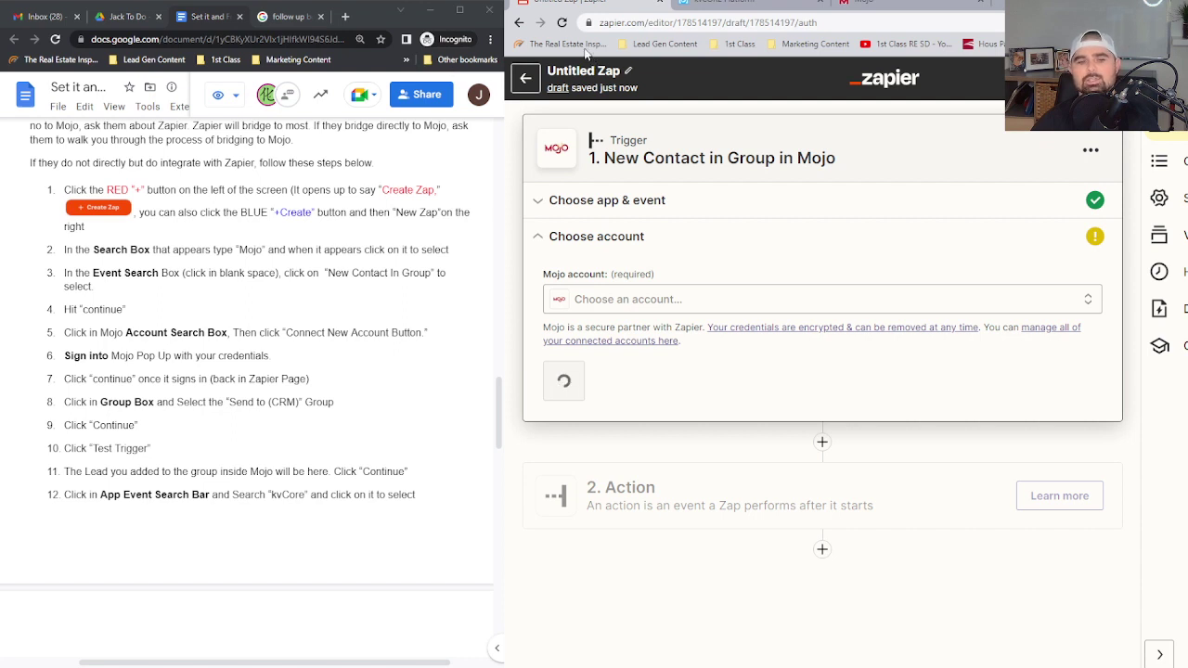
{"action": "left_click", "coordinate": [661, 300]}
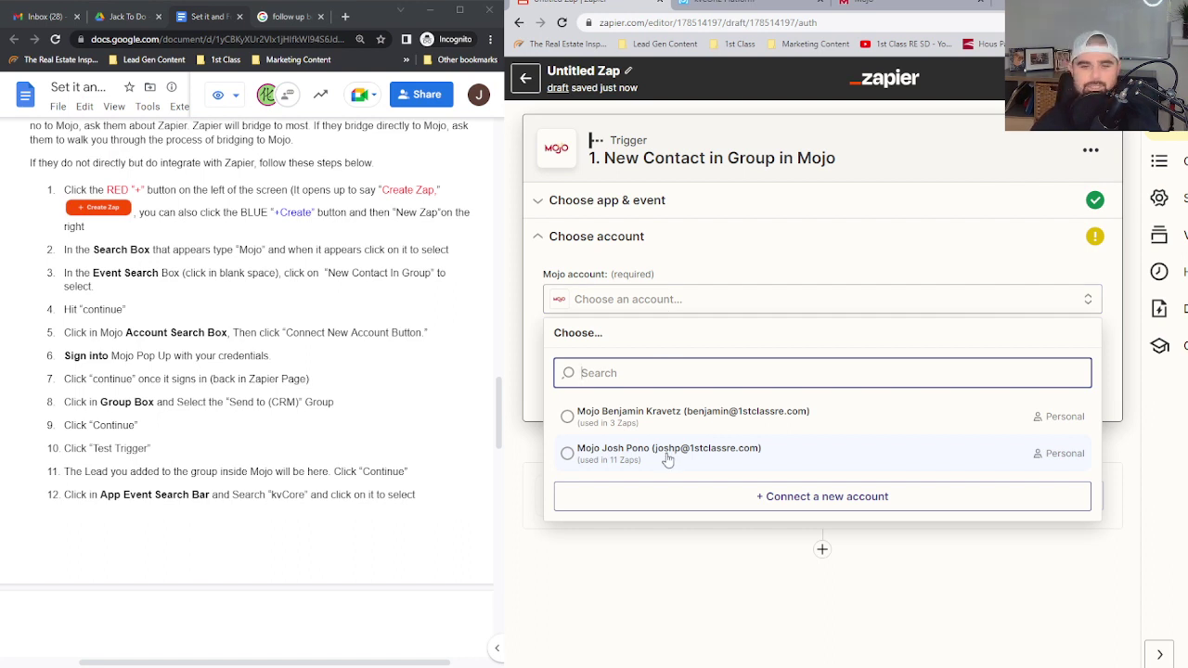
{"action": "left_click", "coordinate": [627, 299]}
{"action": "left_click", "coordinate": [624, 300]}
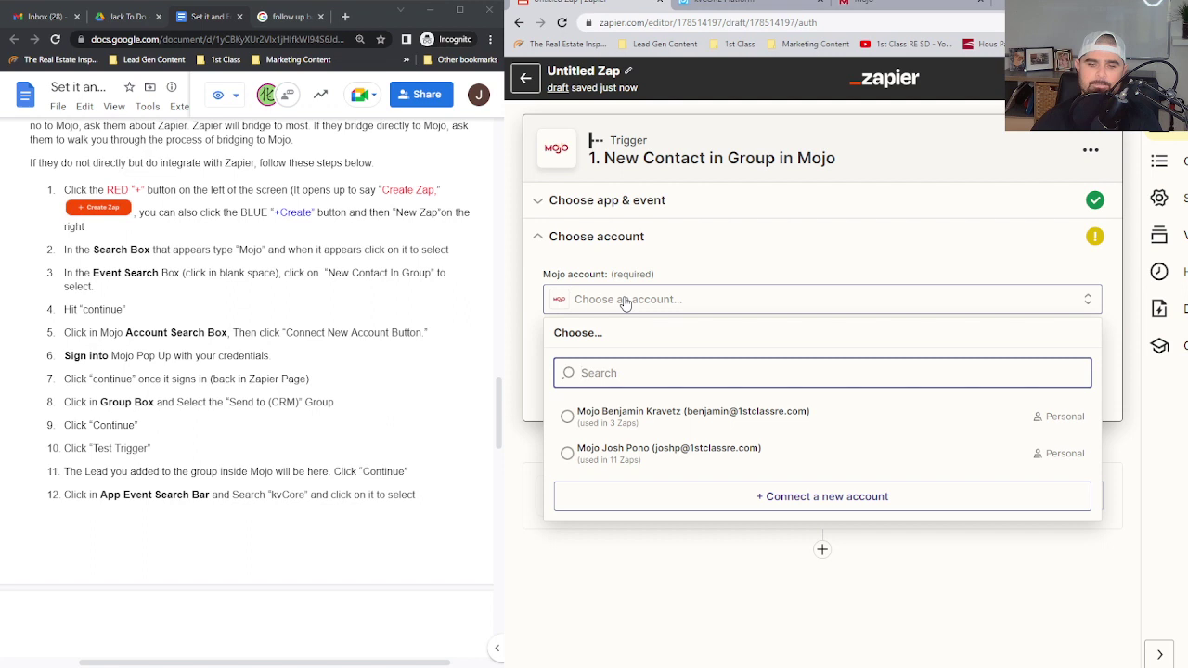
{"action": "left_click", "coordinate": [661, 459]}
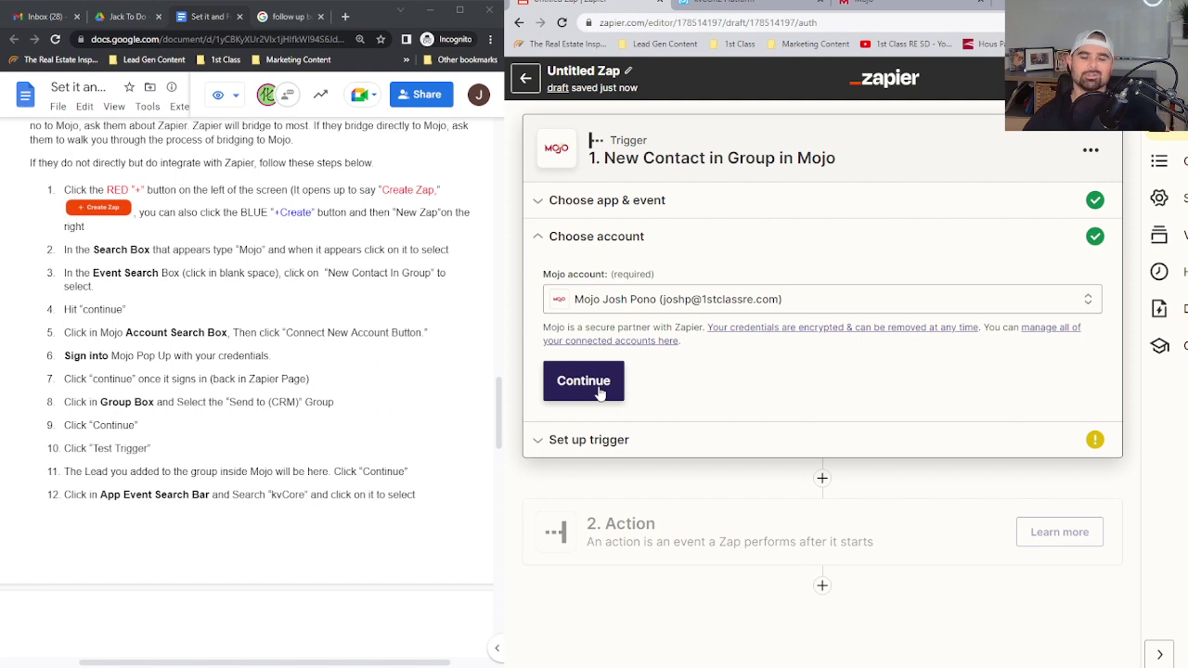
{"action": "left_click", "coordinate": [600, 391]}
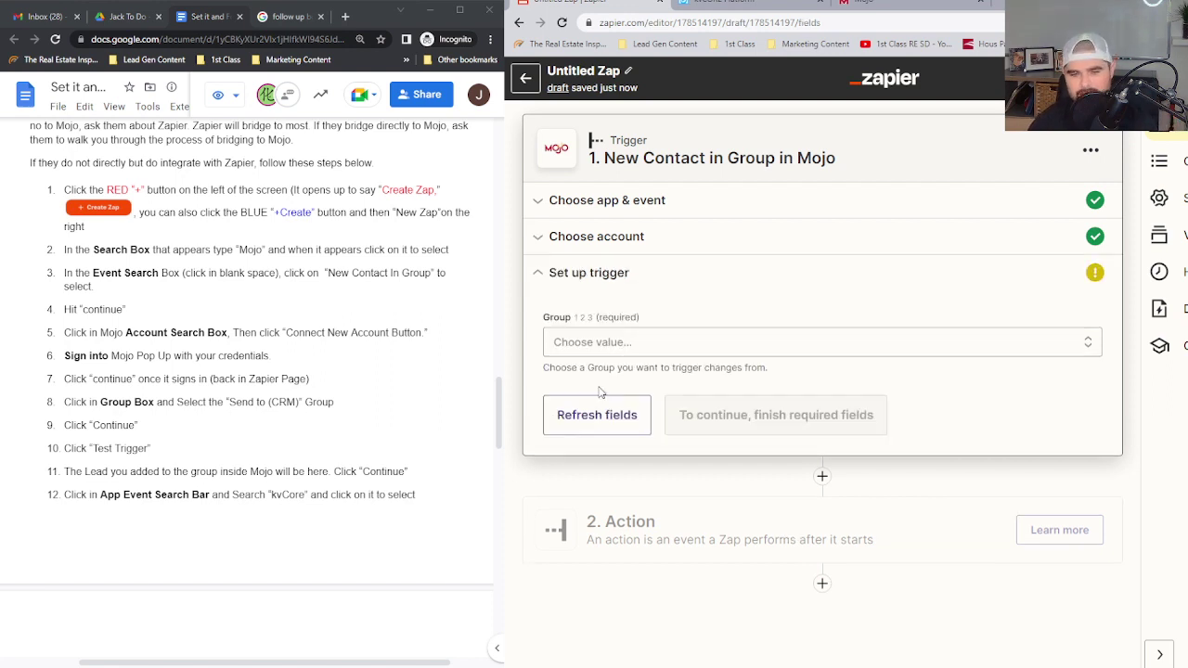
Step: Search the Mojo groups for "Send", set the trigger's group to Send to FUB and continue
{"action": "left_click", "coordinate": [664, 351]}
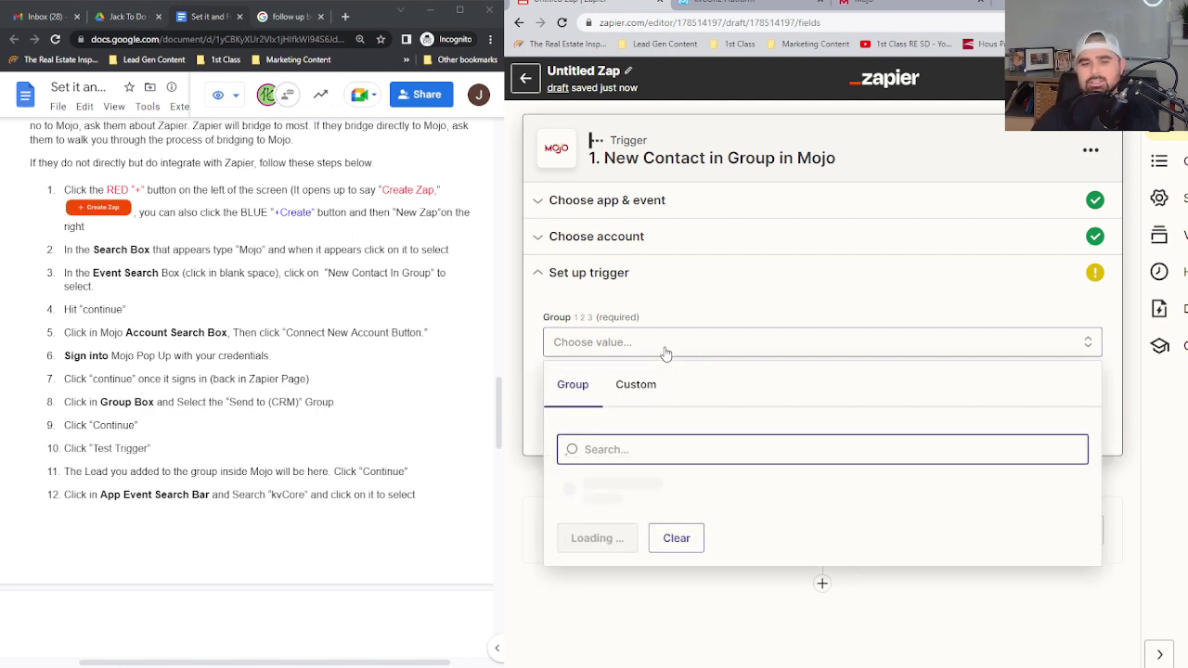
{"action": "type", "text": "Se"}
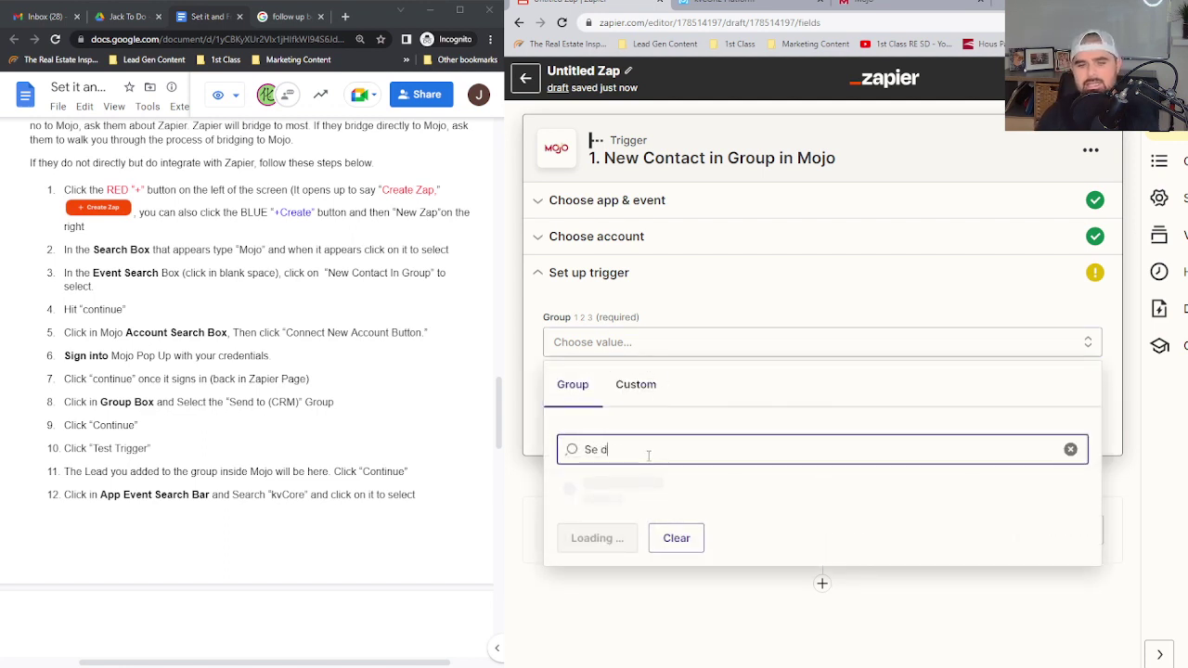
{"action": "type", "text": "nd"}
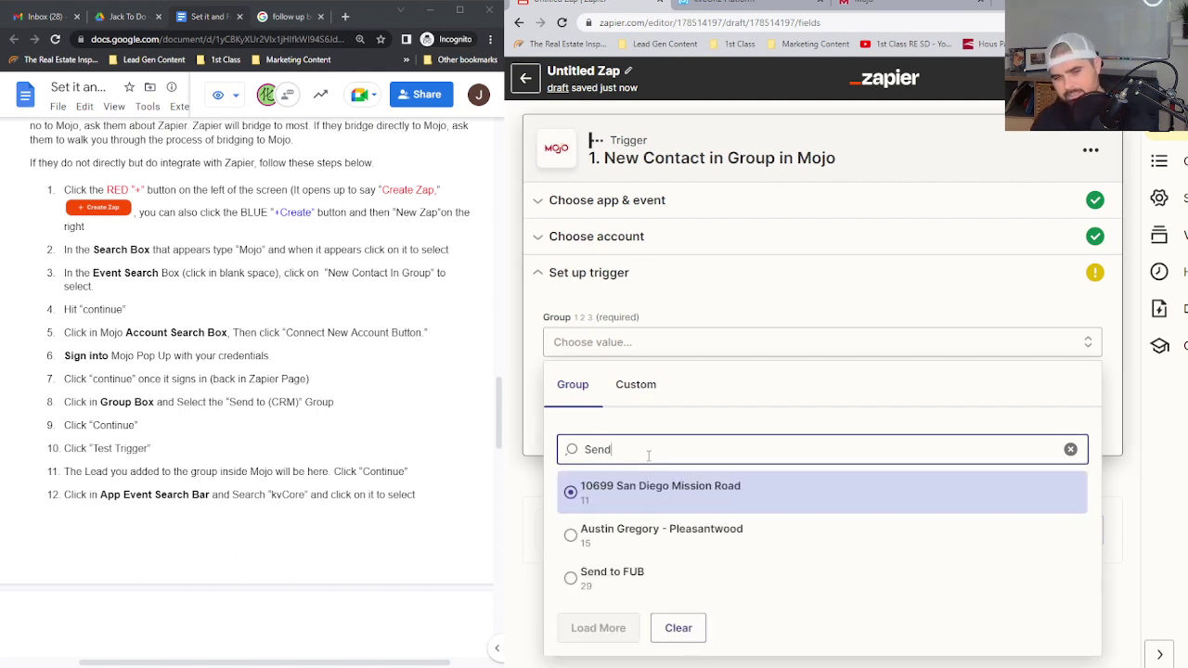
{"action": "left_click", "coordinate": [617, 574]}
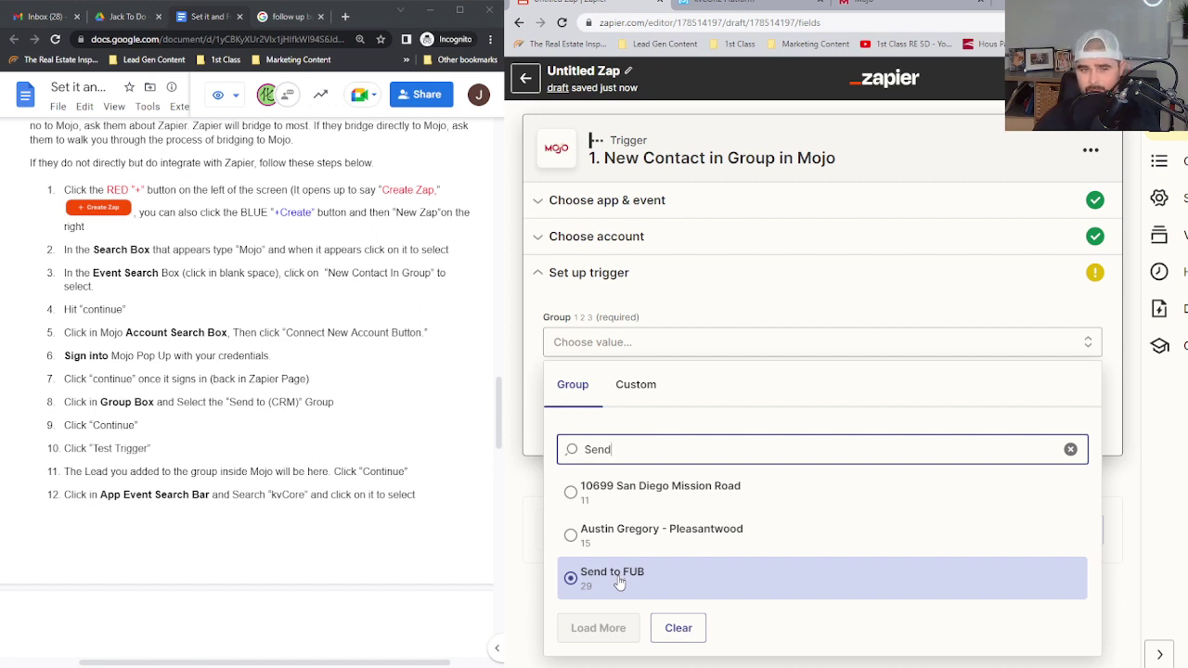
{"action": "left_click", "coordinate": [619, 583]}
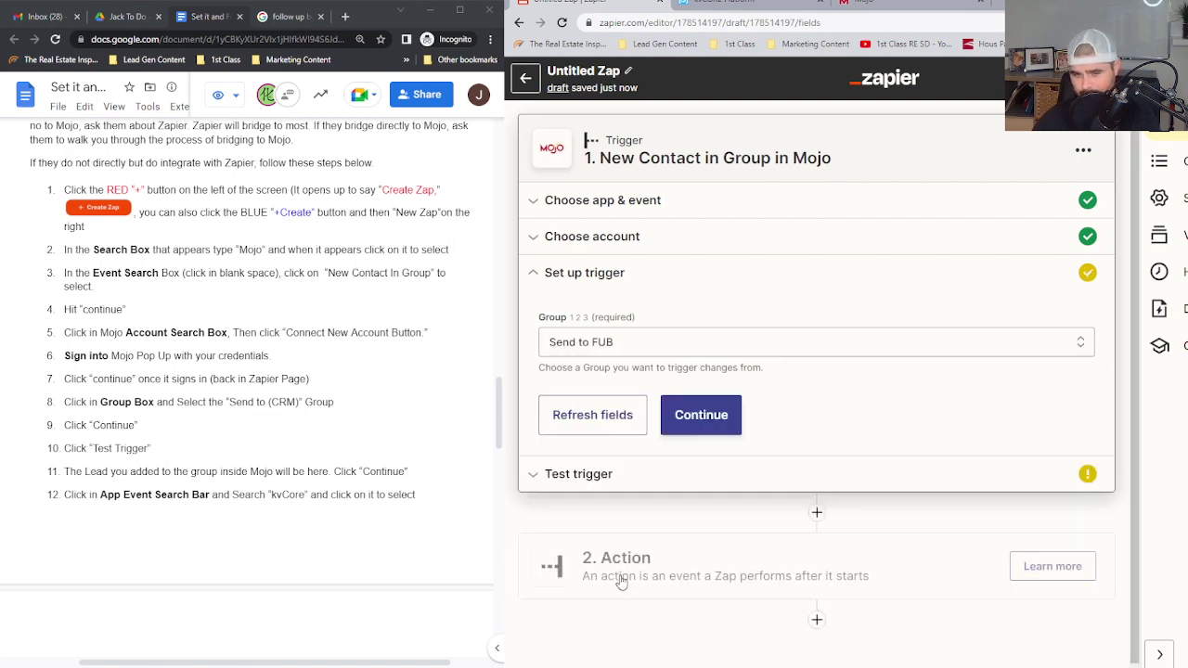
{"action": "left_click", "coordinate": [688, 428]}
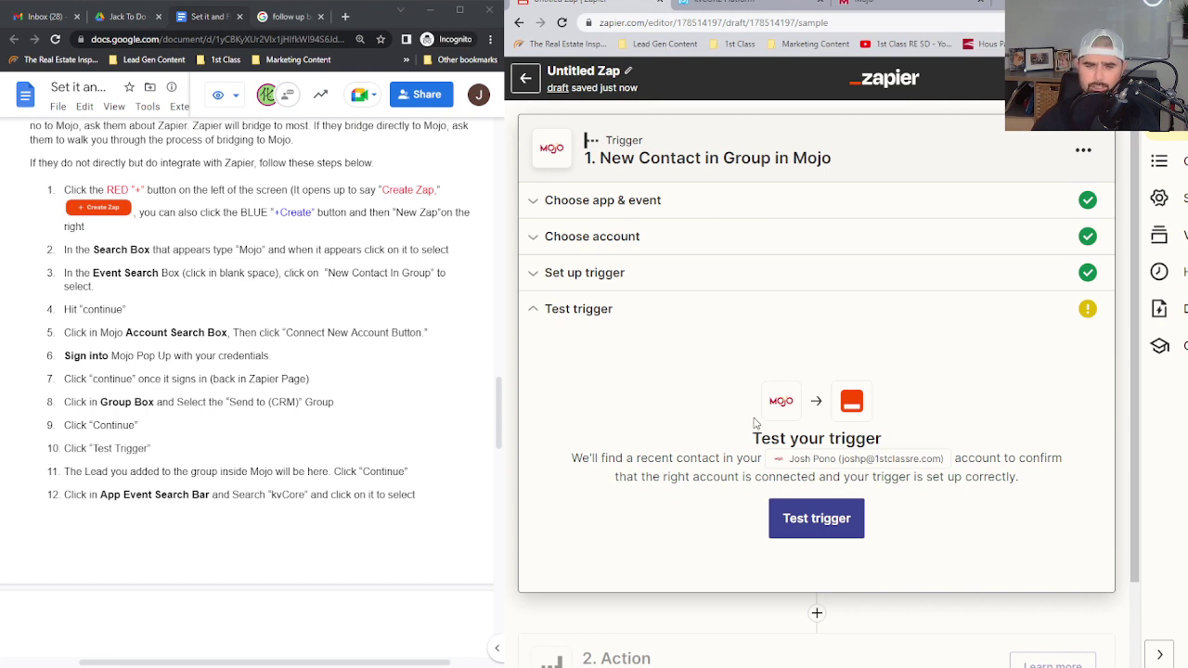
Step: Test the Mojo trigger, then accept the sample contact after reviewing its fields
{"action": "left_click", "coordinate": [810, 522]}
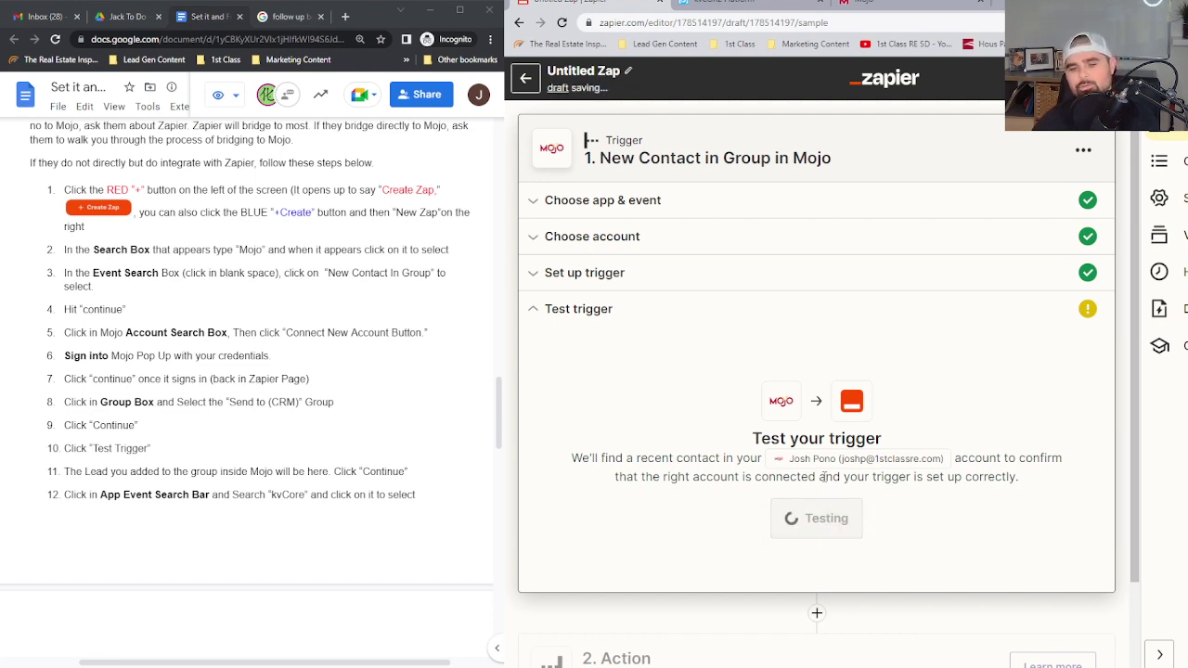
{"action": "scroll", "coordinate": [804, 486], "scroll_direction": "down", "scroll_amount": 2}
{"action": "scroll", "coordinate": [800, 484], "scroll_direction": "down", "scroll_amount": 1}
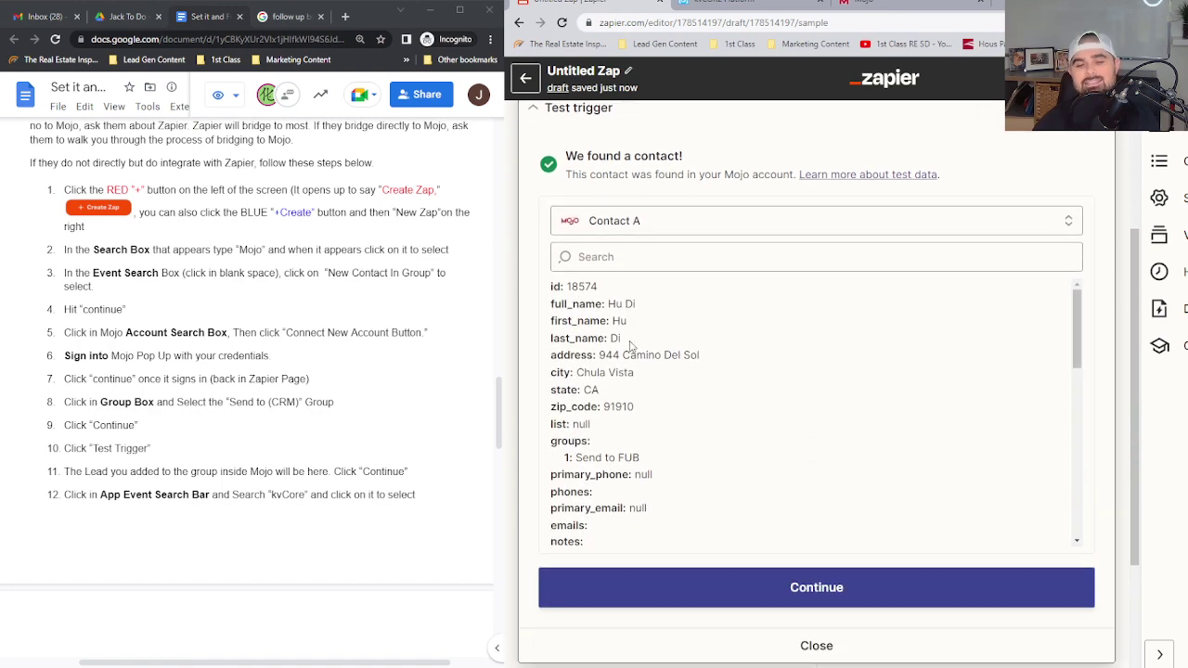
{"action": "left_click_drag", "start_coordinate": [598, 303], "coordinate": [754, 479]}
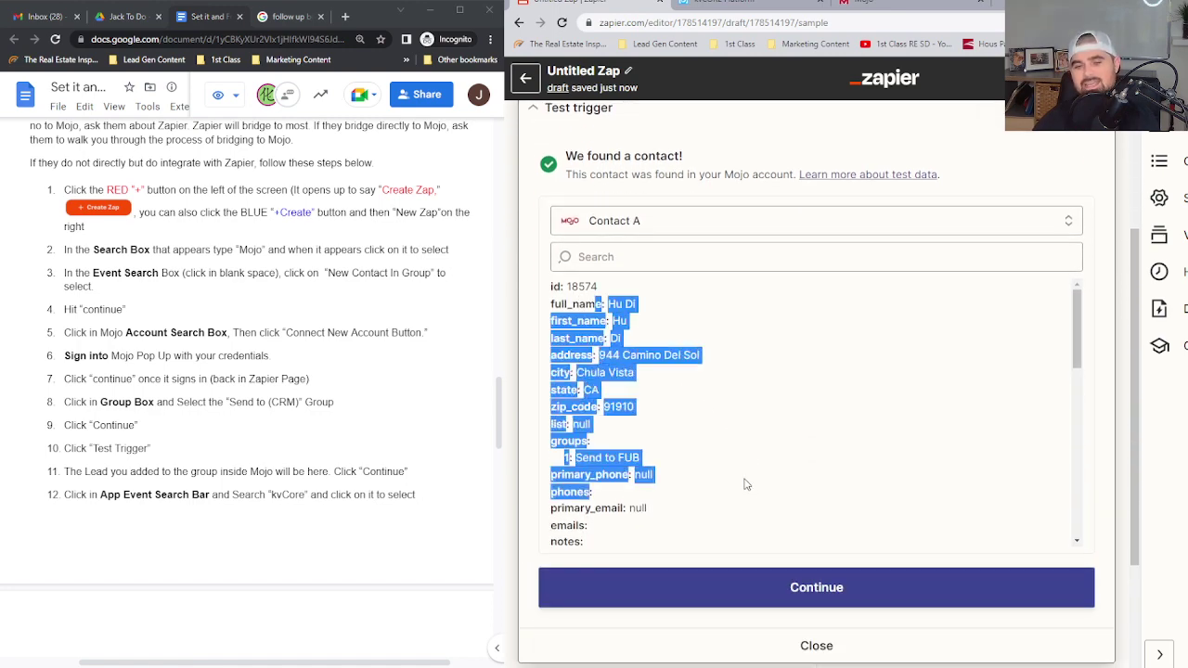
{"action": "scroll", "coordinate": [754, 479], "scroll_direction": "down", "scroll_amount": 3}
{"action": "left_click_drag", "start_coordinate": [575, 356], "coordinate": [842, 455]}
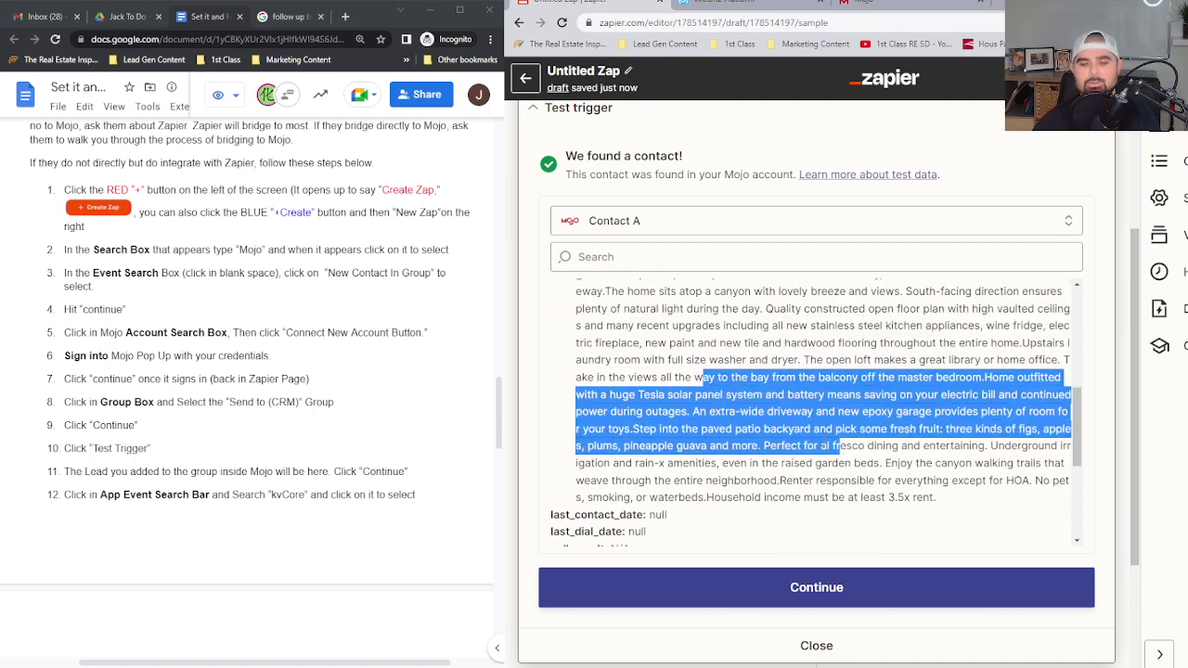
{"action": "scroll", "coordinate": [842, 455], "scroll_direction": "down", "scroll_amount": 4}
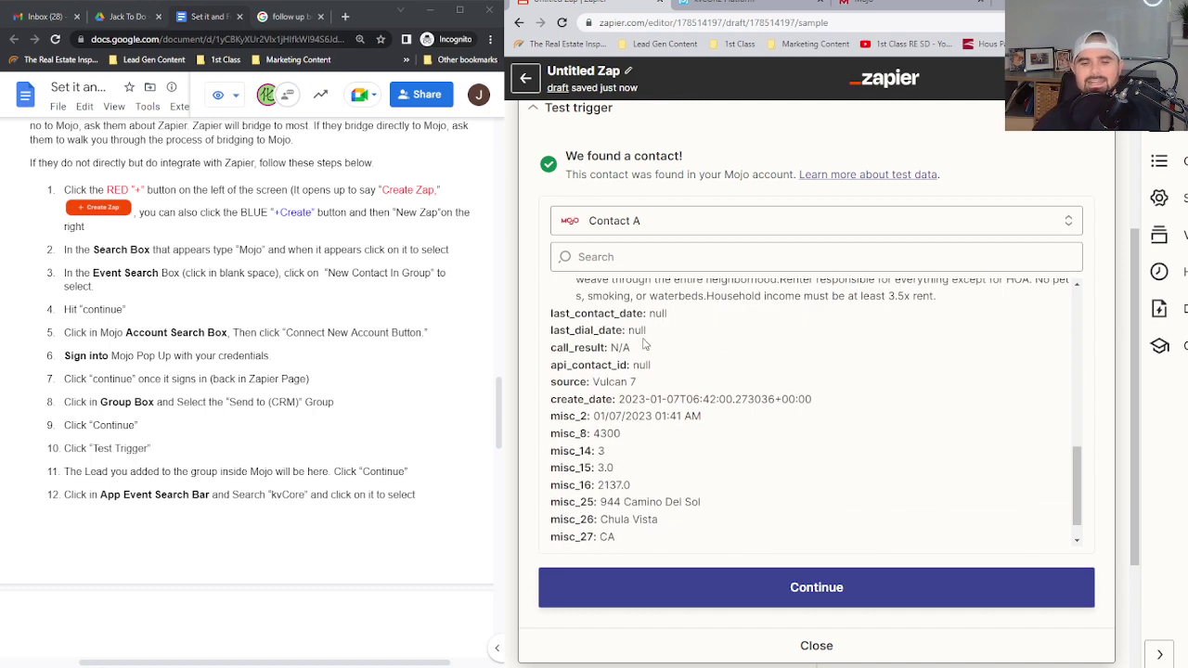
{"action": "left_click_drag", "start_coordinate": [647, 332], "coordinate": [756, 467]}
{"action": "scroll", "coordinate": [754, 441], "scroll_direction": "down", "scroll_amount": 1}
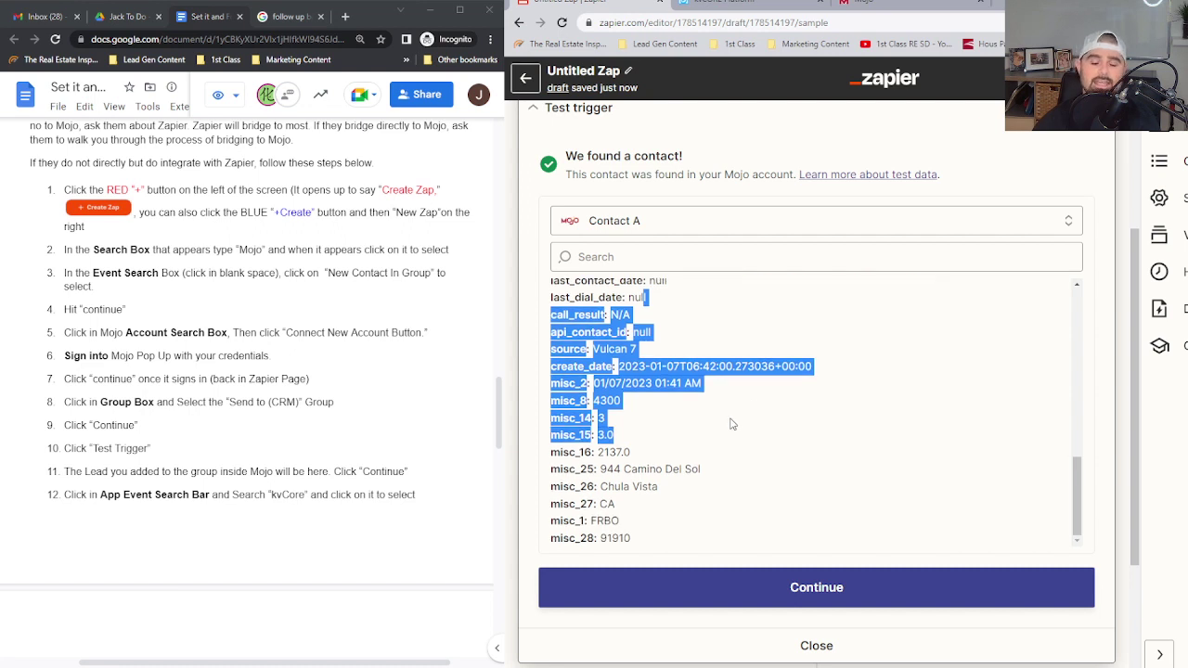
{"action": "left_click", "coordinate": [823, 591]}
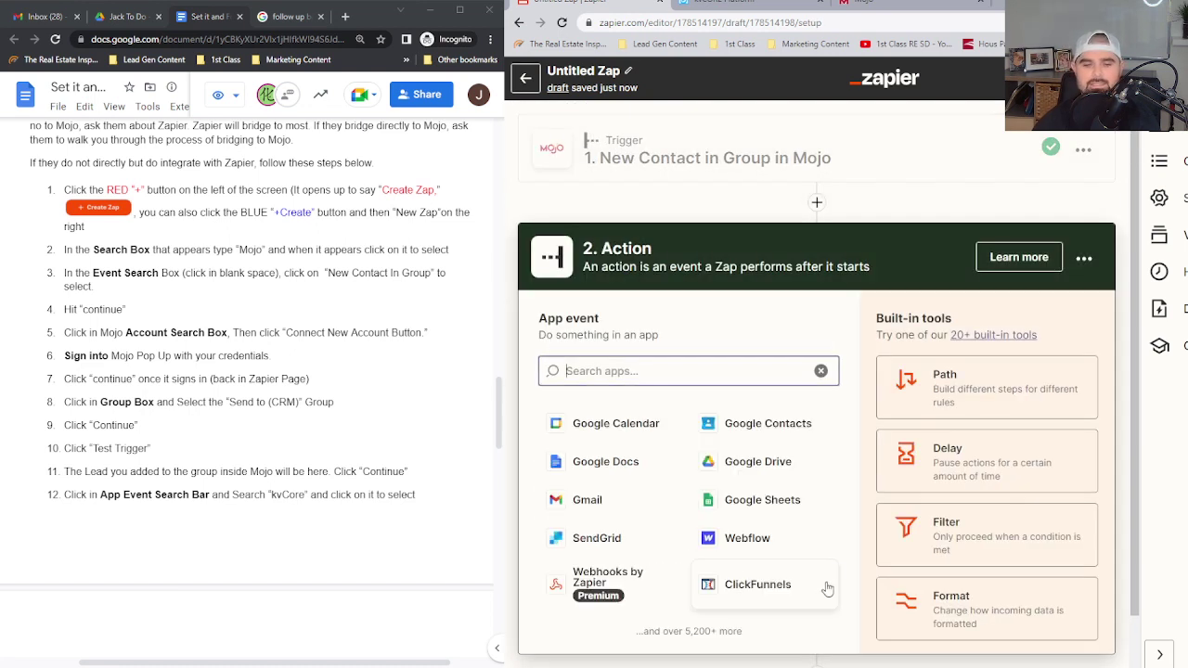
Step: Search the action apps for "KV" and choose kvCORE as the Zap's action app
{"action": "scroll", "coordinate": [393, 414], "scroll_direction": "down", "scroll_amount": 3}
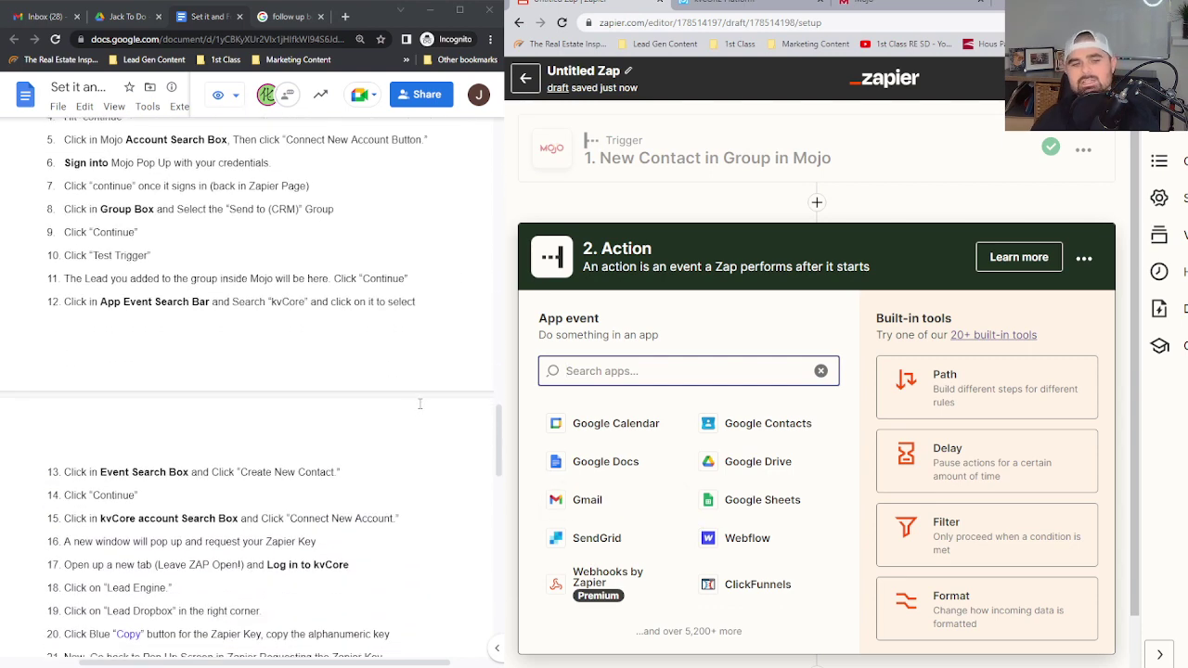
{"action": "scroll", "coordinate": [419, 405], "scroll_direction": "down", "scroll_amount": 1}
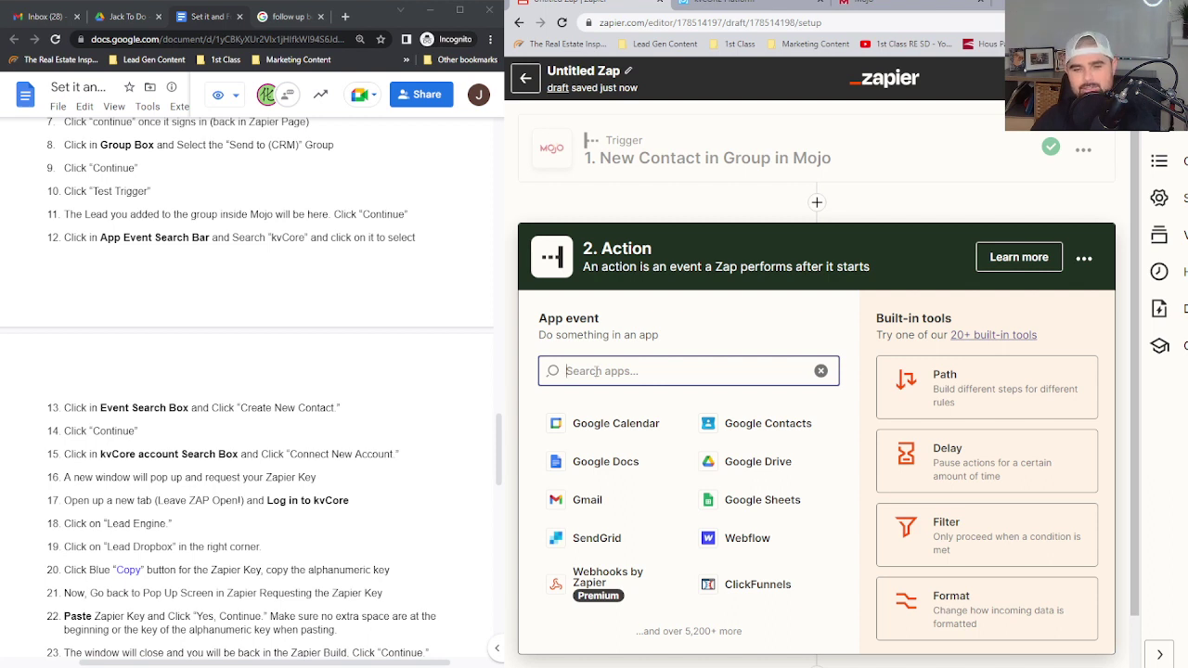
{"action": "type", "text": "KV"}
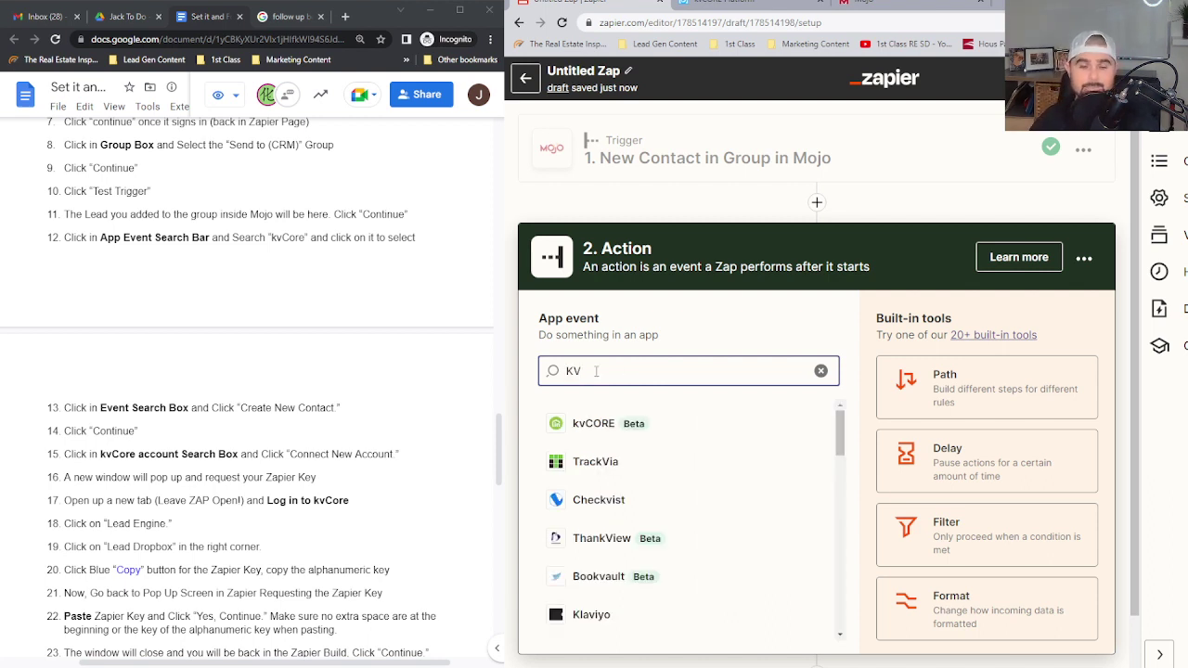
{"action": "left_click", "coordinate": [597, 426]}
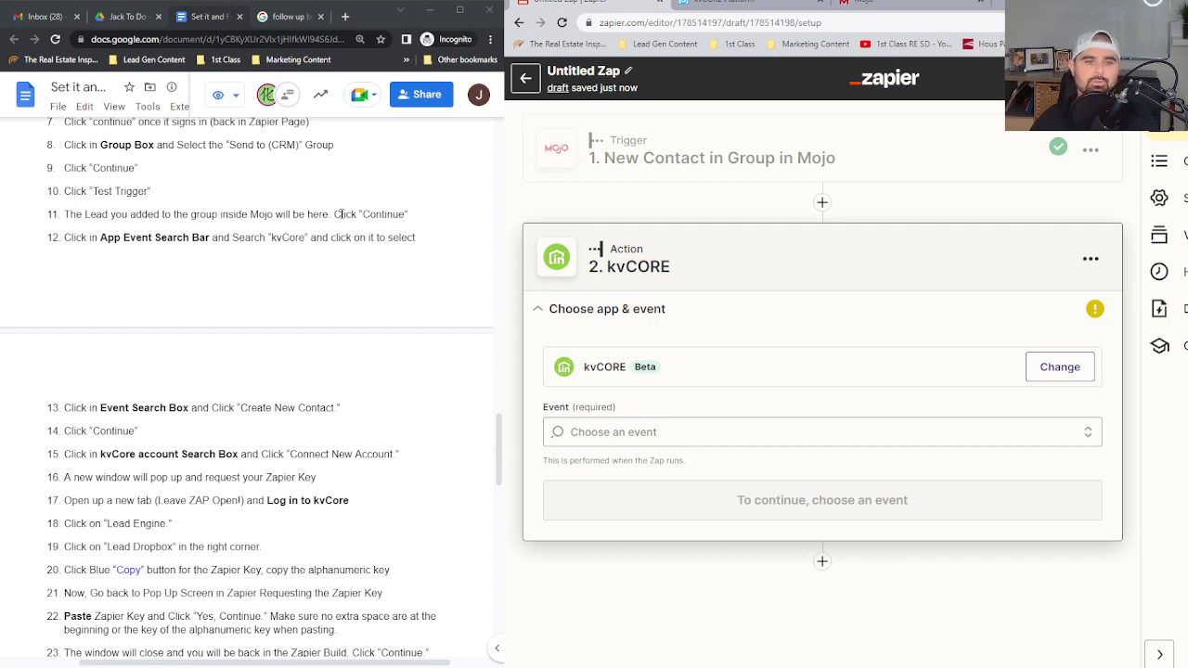
Step: Switch to the open Google search for Follow Up Boss and Mojo integration and look through its results
{"action": "left_click", "coordinate": [285, 19]}
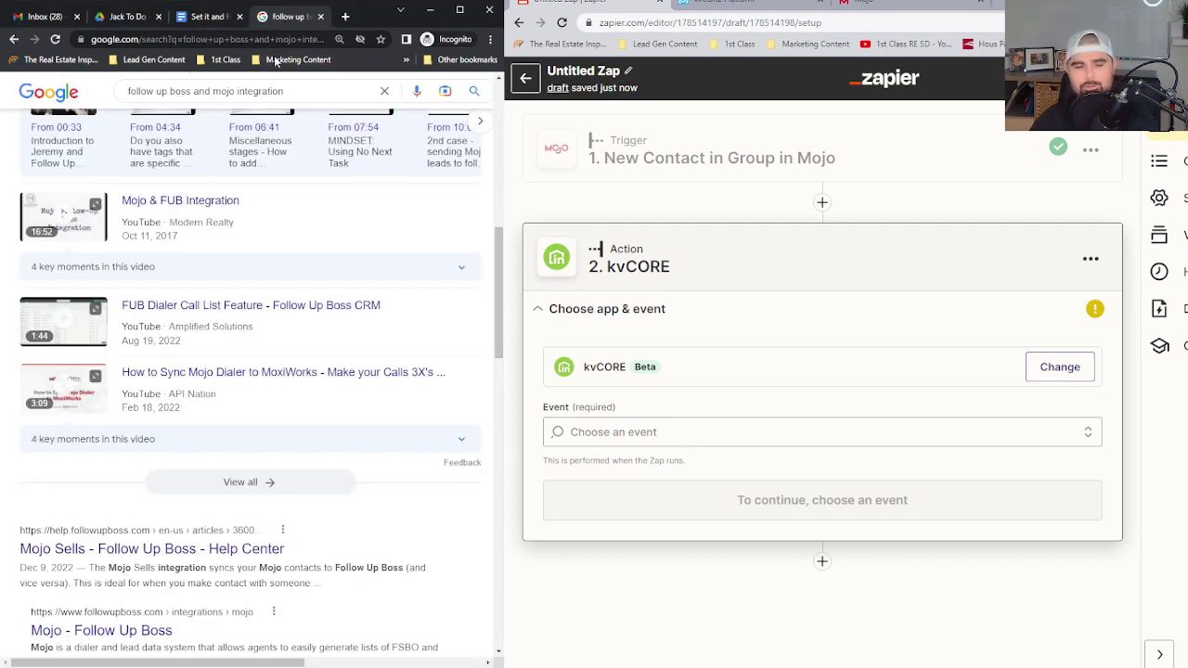
{"action": "scroll", "coordinate": [184, 96], "scroll_direction": "up", "scroll_amount": 5}
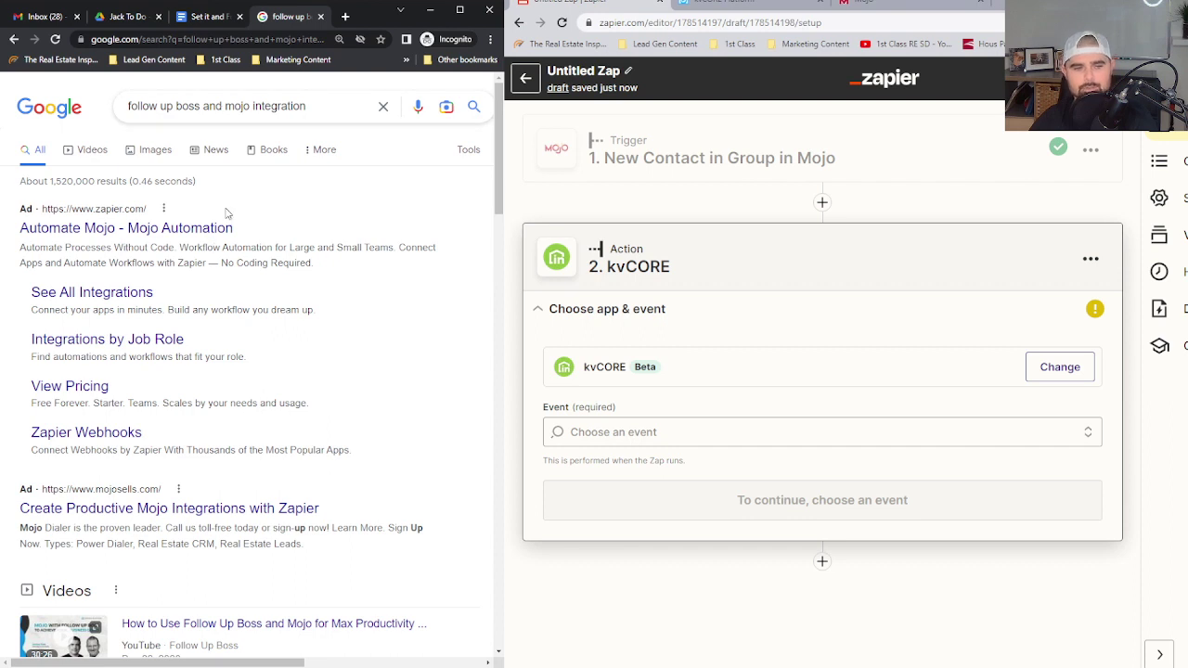
{"action": "scroll", "coordinate": [227, 218], "scroll_direction": "down", "scroll_amount": 3}
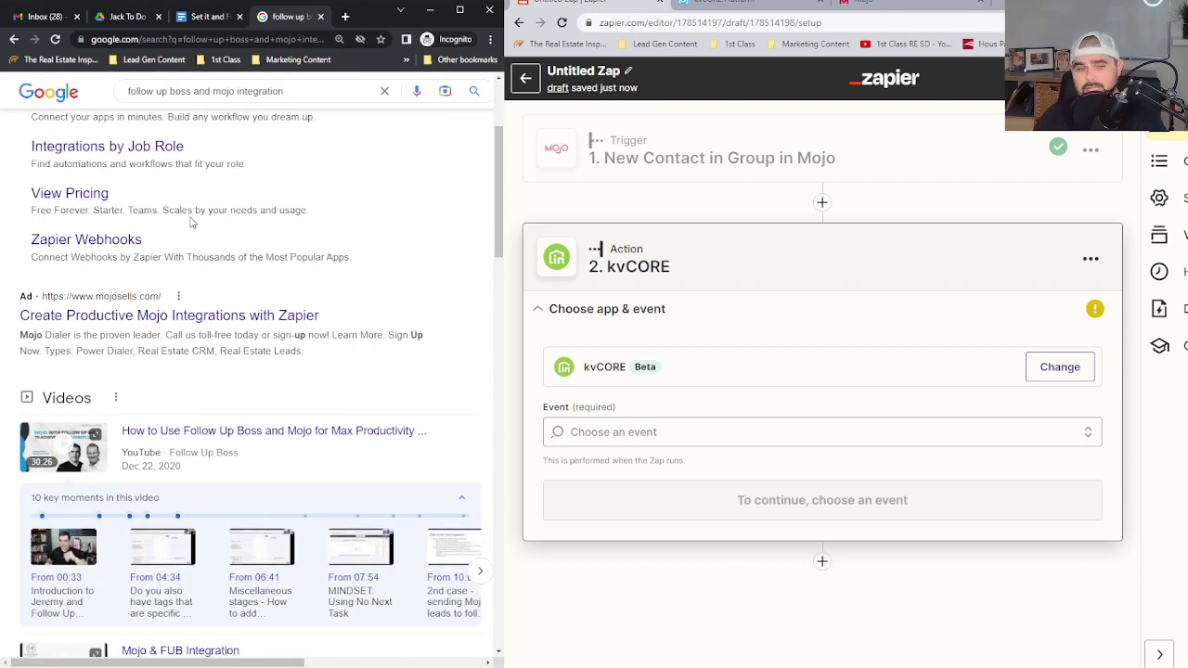
{"action": "scroll", "coordinate": [193, 223], "scroll_direction": "down", "scroll_amount": 3}
{"action": "scroll", "coordinate": [195, 262], "scroll_direction": "down", "scroll_amount": 1}
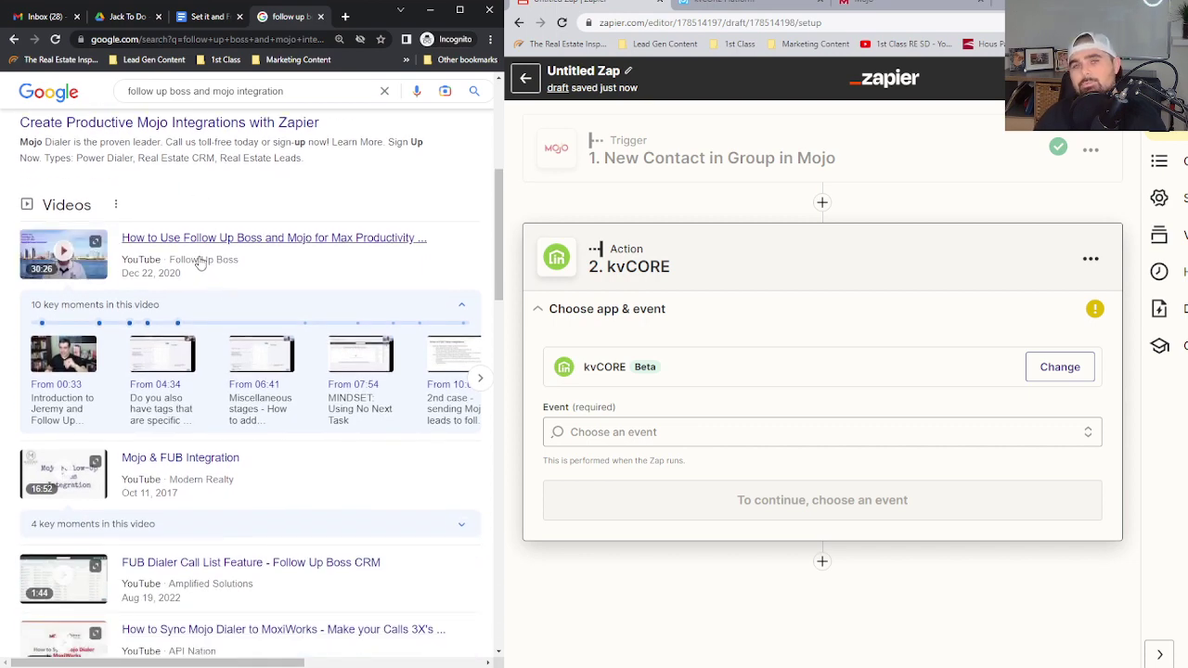
Step: Look through the remaining search results, return to the setup instructions document and read the steps for the kvCORE event
{"action": "scroll", "coordinate": [199, 267], "scroll_direction": "down", "scroll_amount": 5}
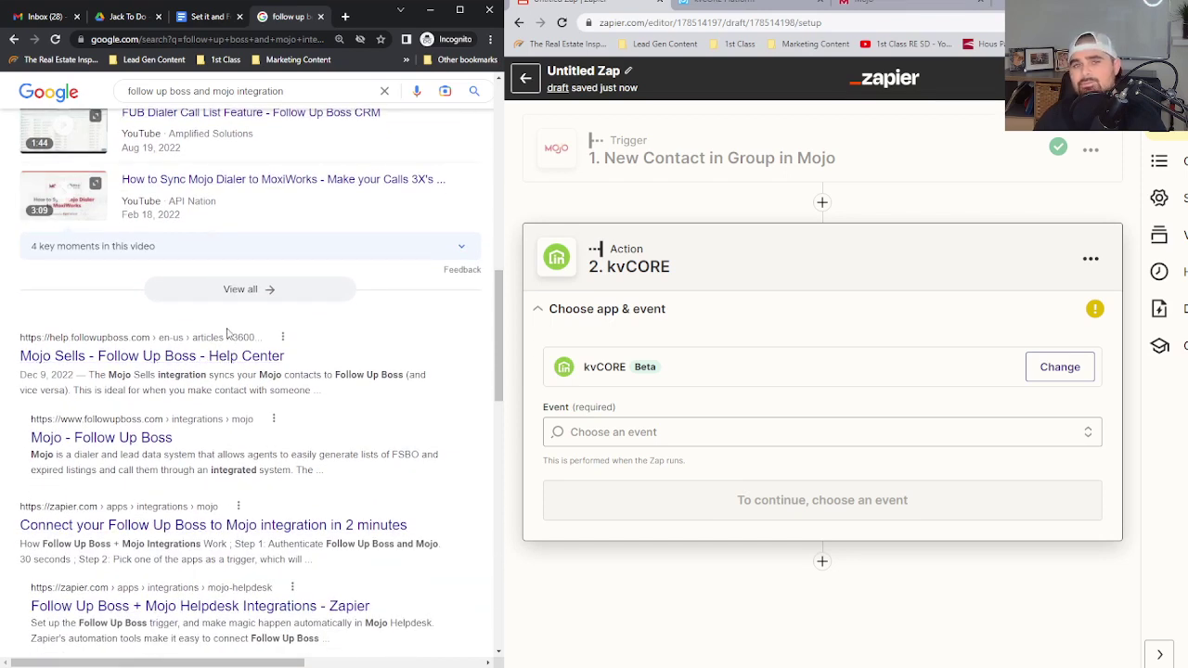
{"action": "left_click", "coordinate": [212, 17]}
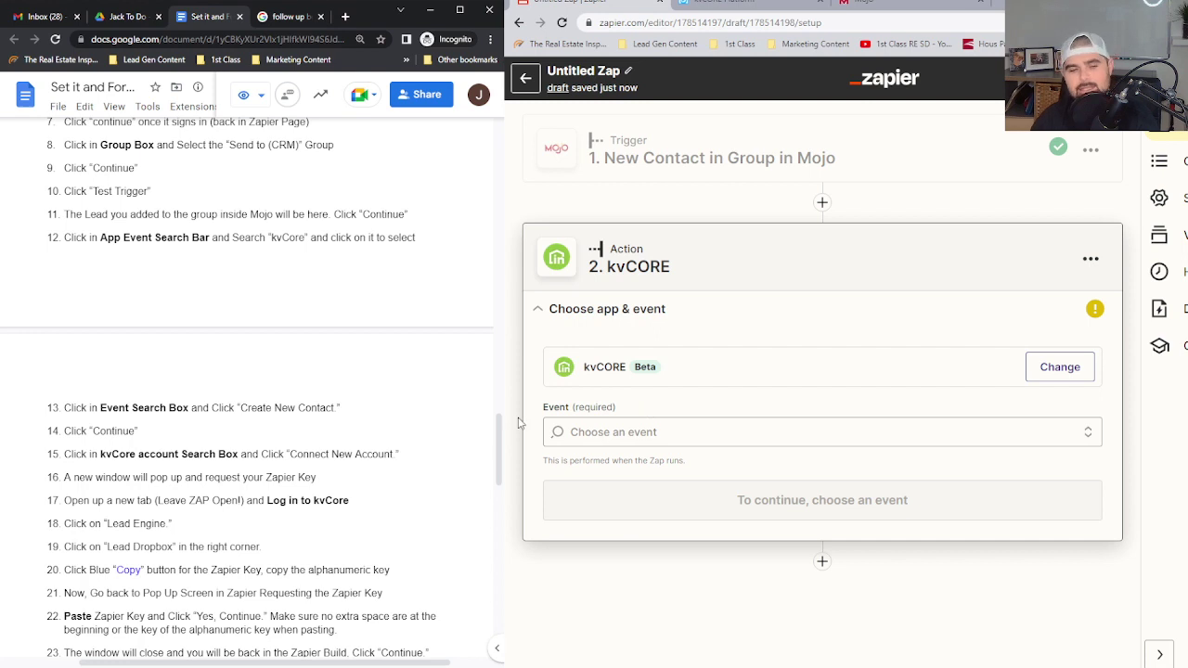
{"action": "scroll", "coordinate": [375, 395], "scroll_direction": "down", "scroll_amount": 1}
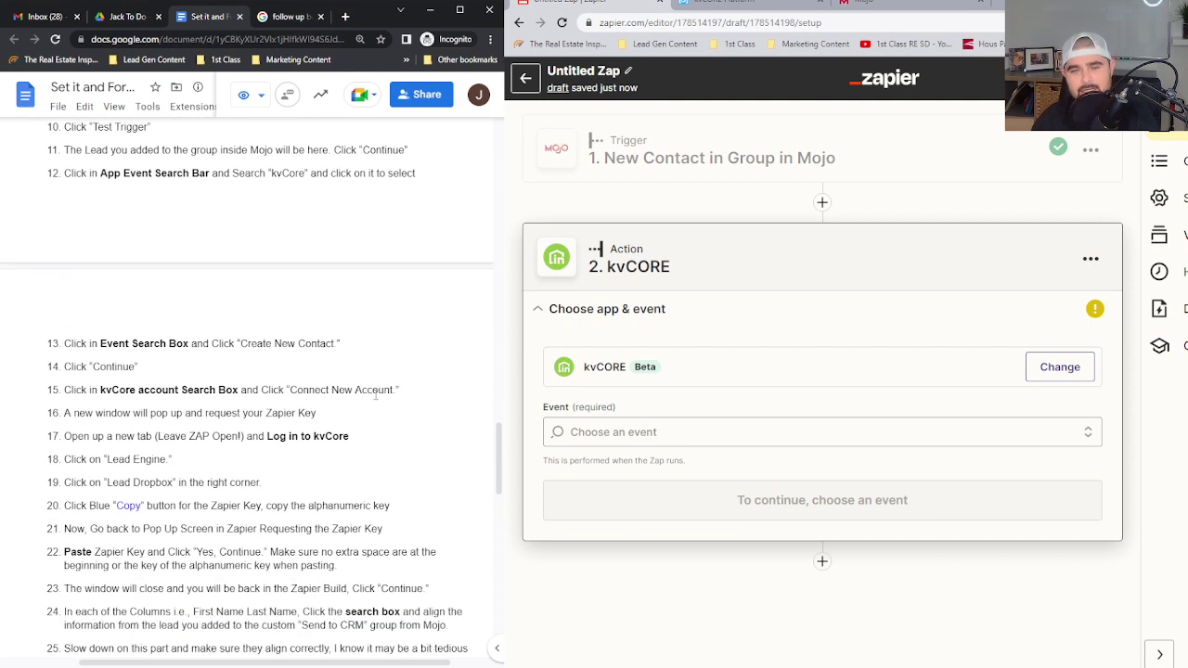
Step: Set the kvCORE action's event to Create Contact (Post) and continue to the account selection
{"action": "left_click", "coordinate": [598, 433]}
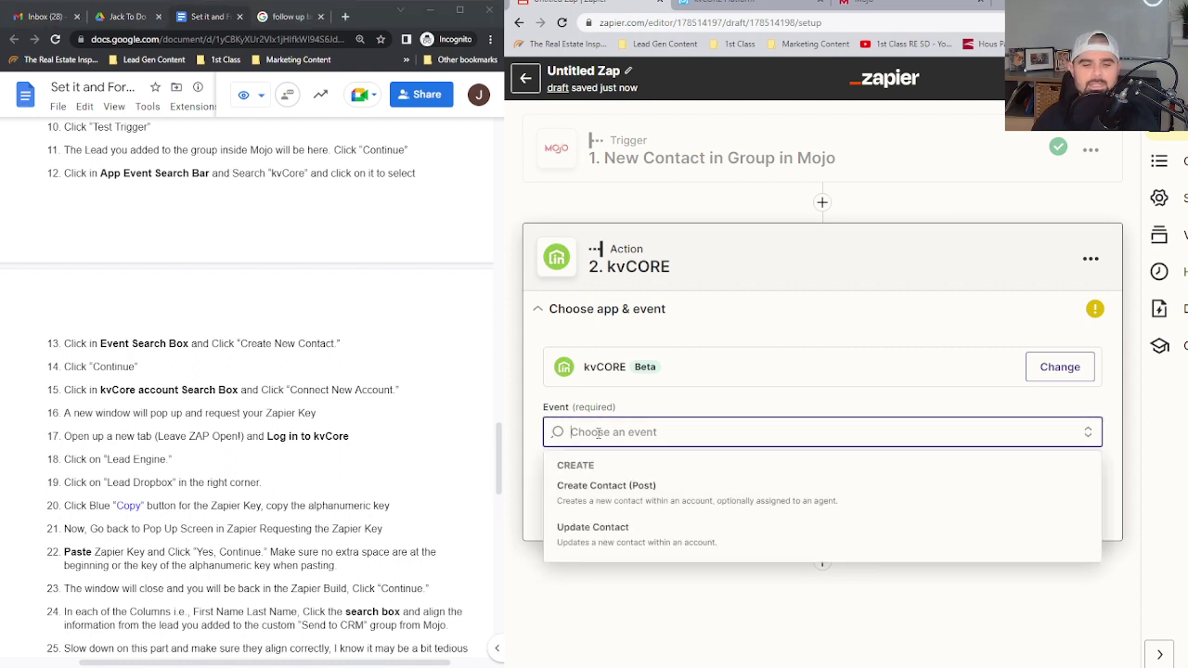
{"action": "left_click", "coordinate": [622, 492]}
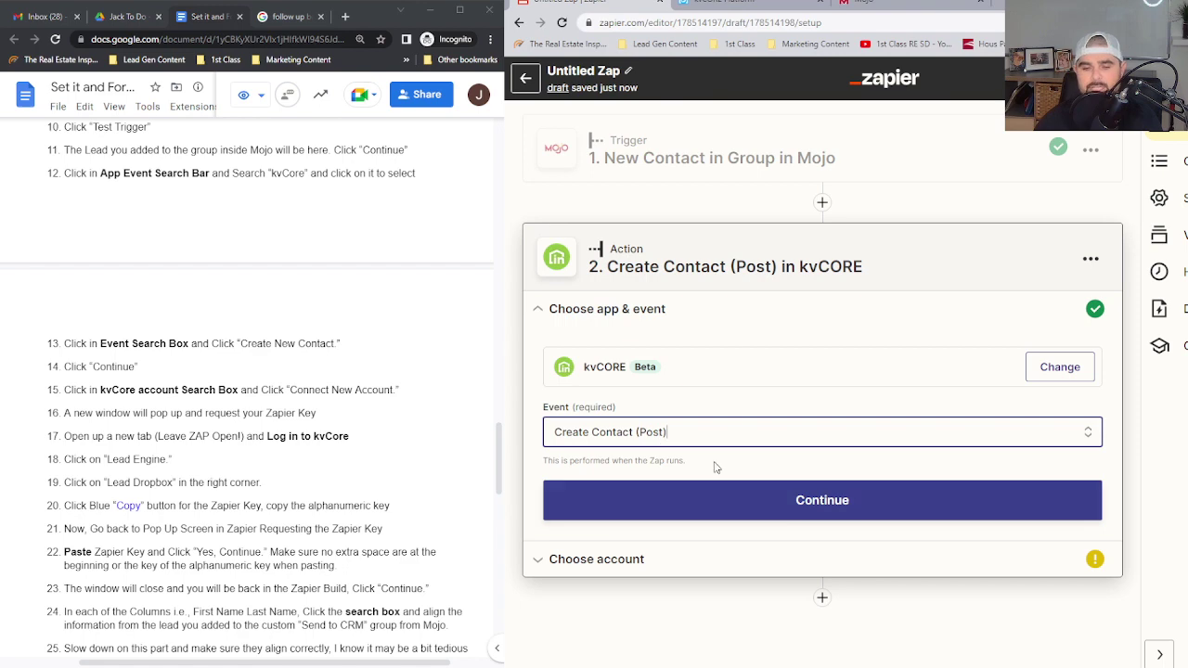
{"action": "left_click", "coordinate": [743, 497]}
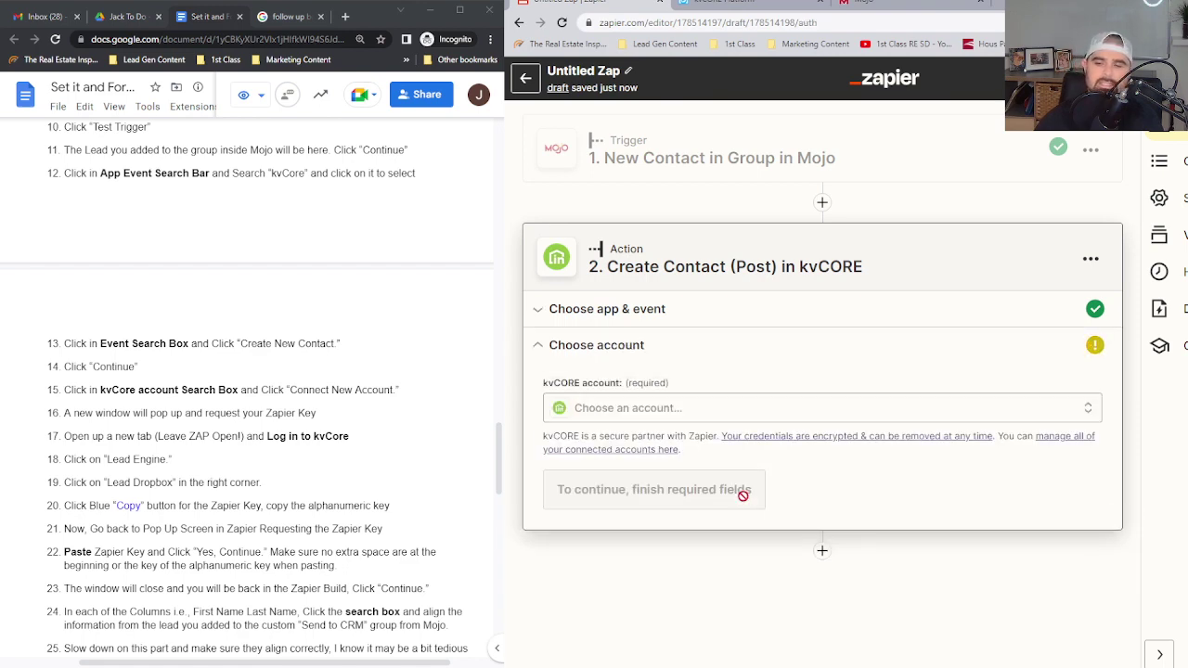
Step: Start connecting a new kvCORE account for the action and shrink the authorization window that requests the Zapier Key
{"action": "scroll", "coordinate": [422, 435], "scroll_direction": "down", "scroll_amount": 3}
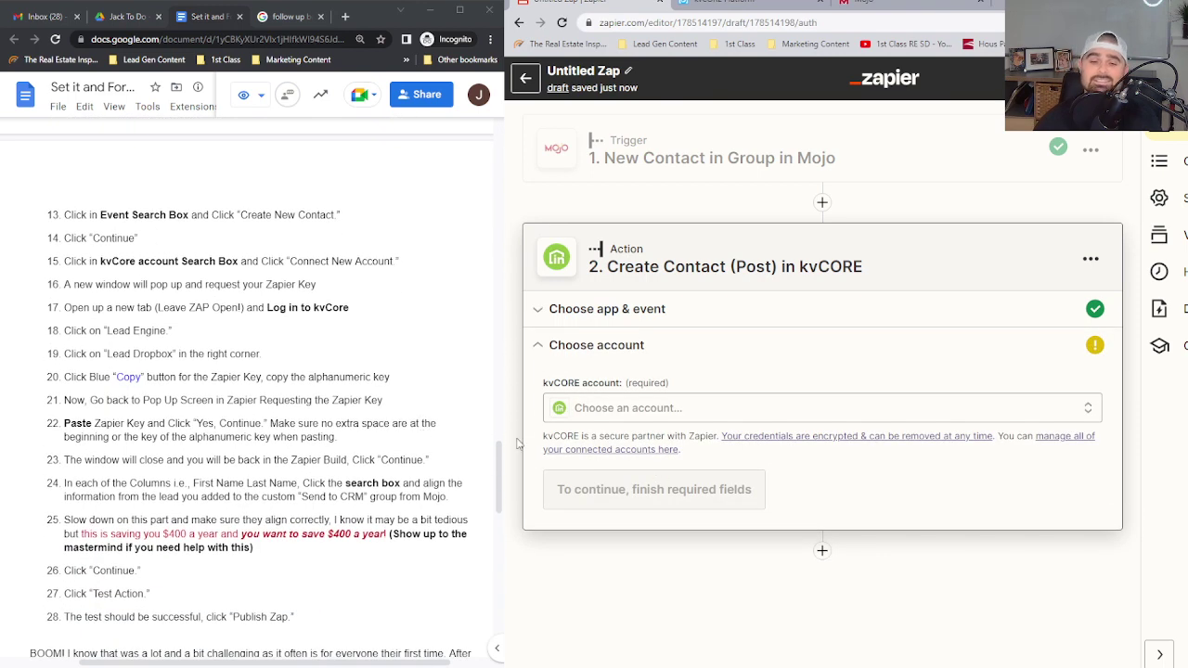
{"action": "left_click", "coordinate": [629, 414]}
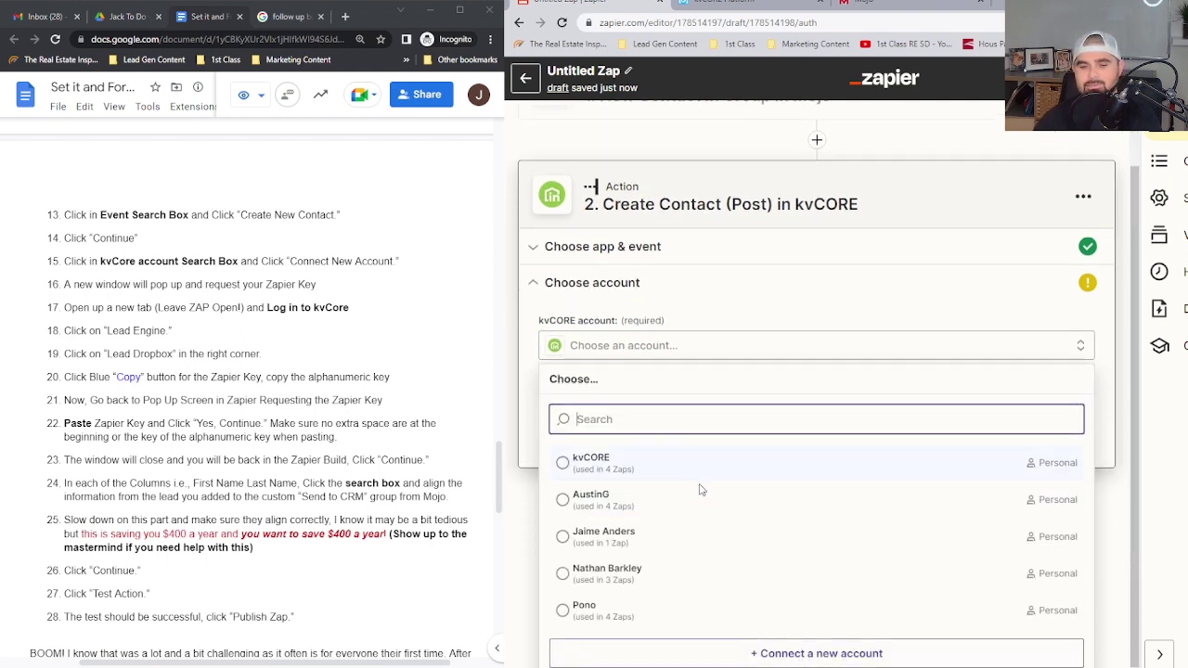
{"action": "left_click", "coordinate": [813, 654]}
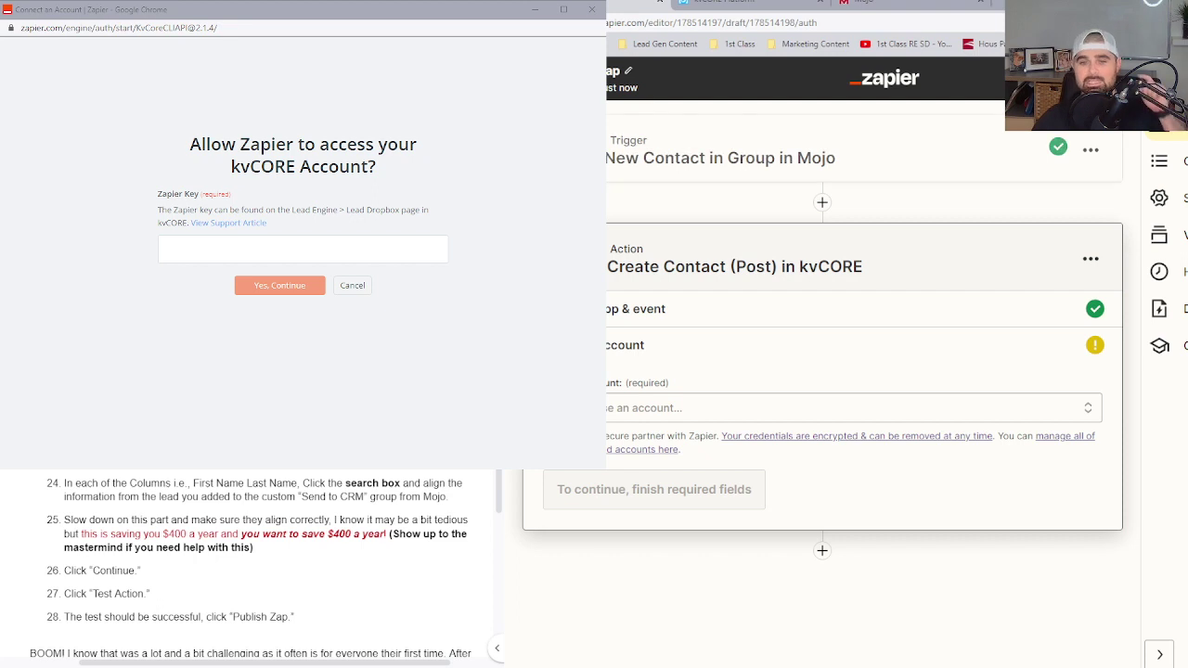
{"action": "key", "text": "super+Down"}
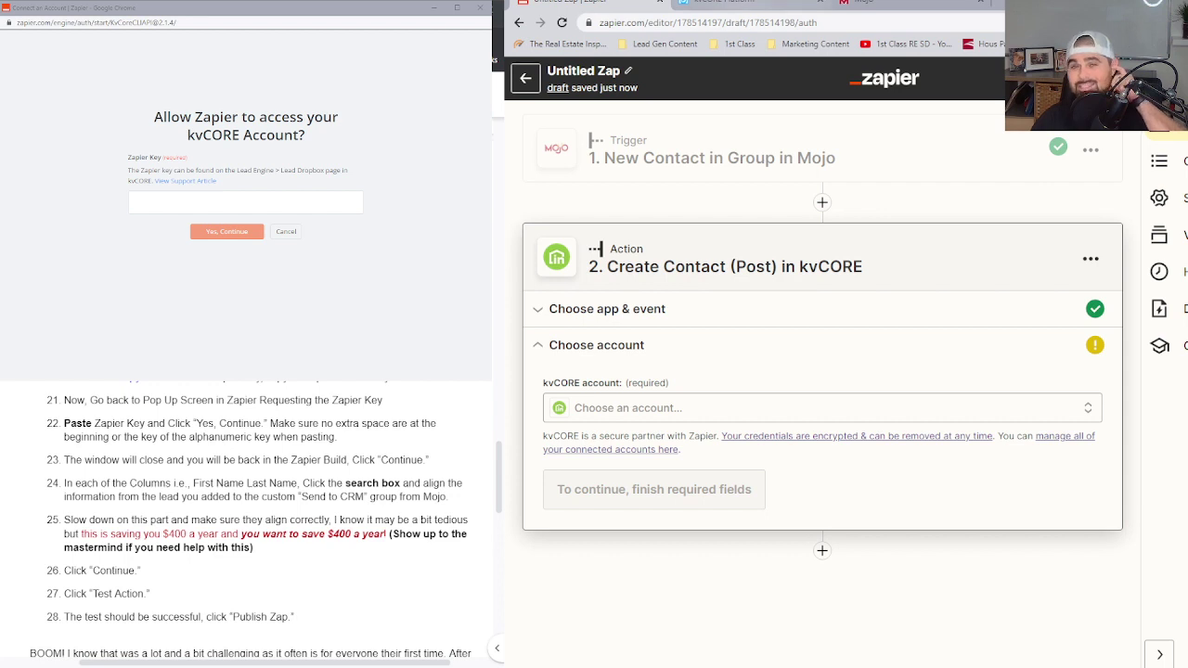
Step: Switch to kvCORE and go from the dashboard through all Lead Engine tools to the Lead Dropbox page
{"action": "left_click", "coordinate": [742, 5]}
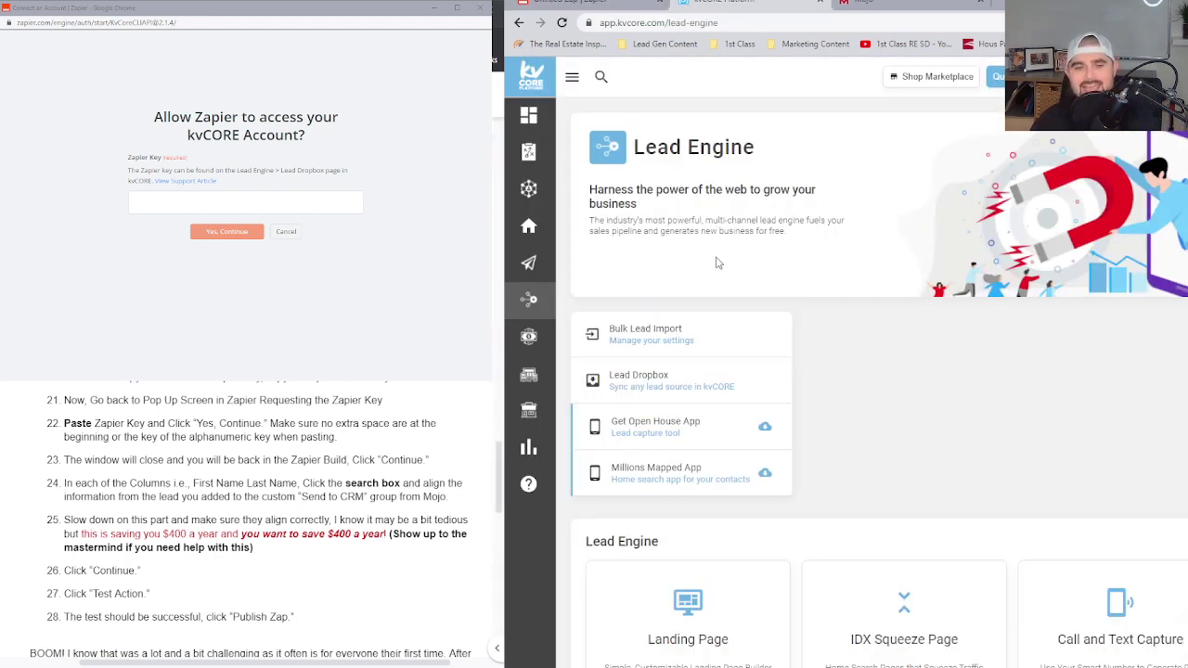
{"action": "left_click", "coordinate": [533, 115]}
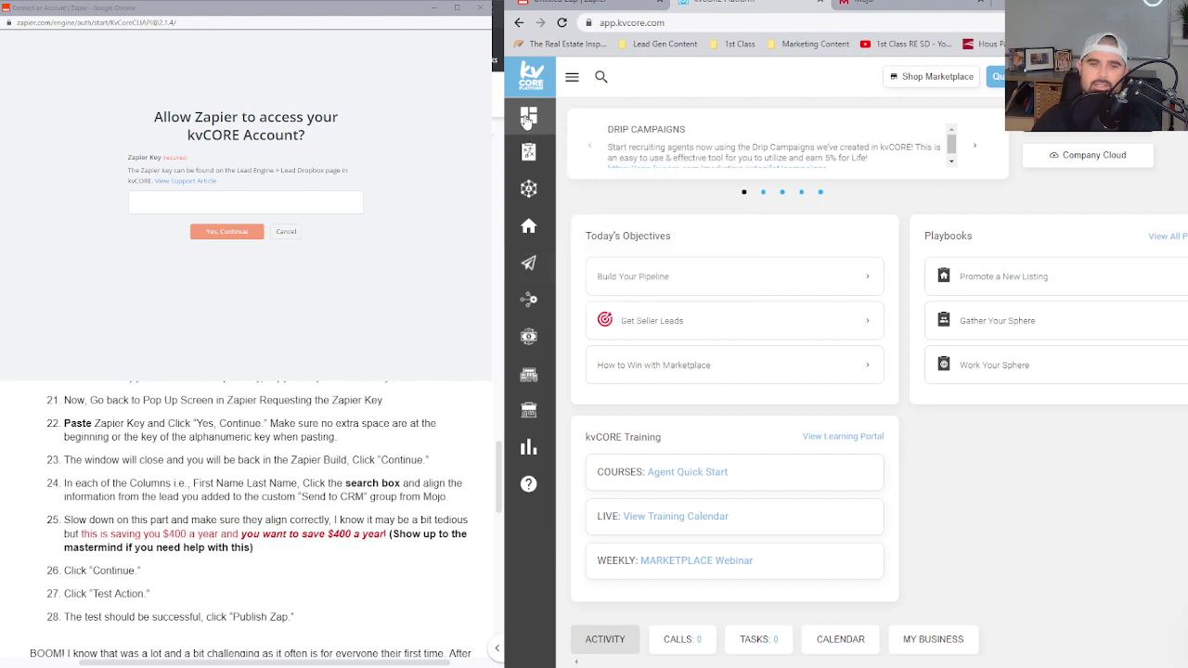
{"action": "mouse_move", "coordinate": [531, 304]}
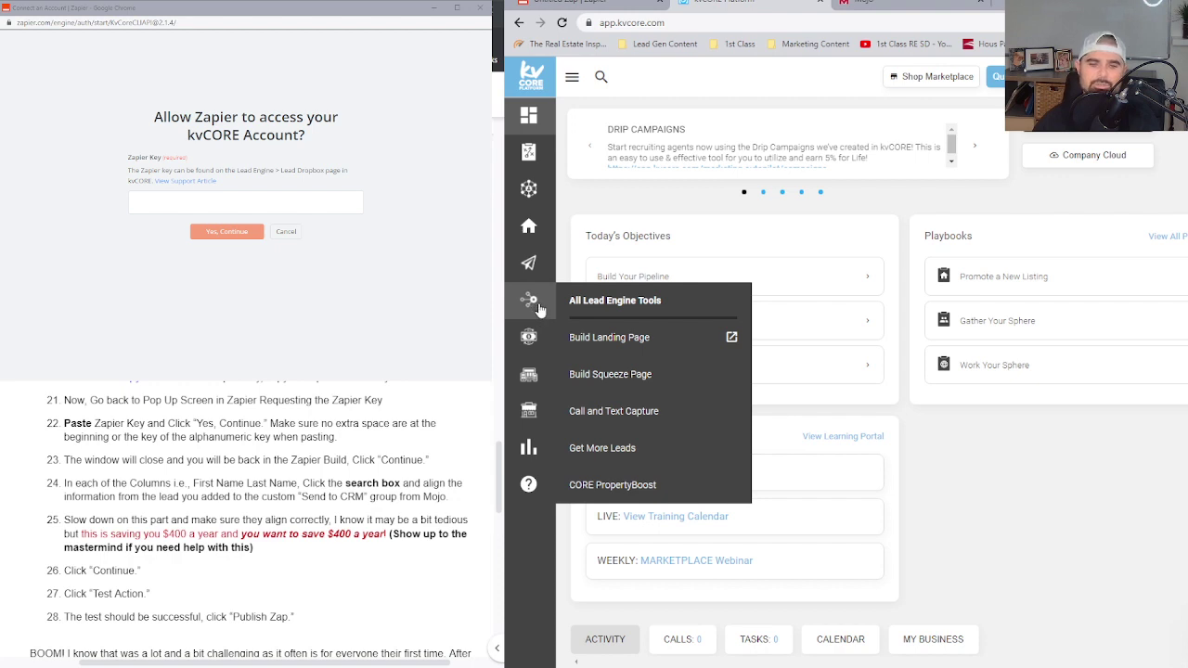
{"action": "left_click", "coordinate": [627, 307]}
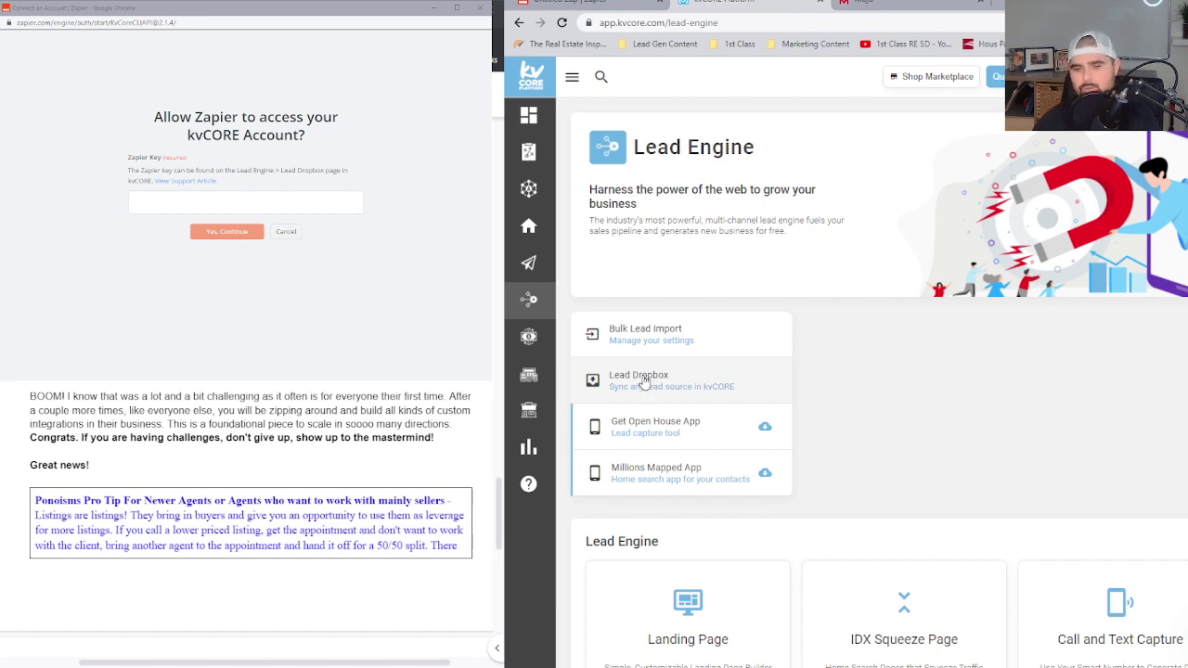
{"action": "left_click", "coordinate": [642, 385]}
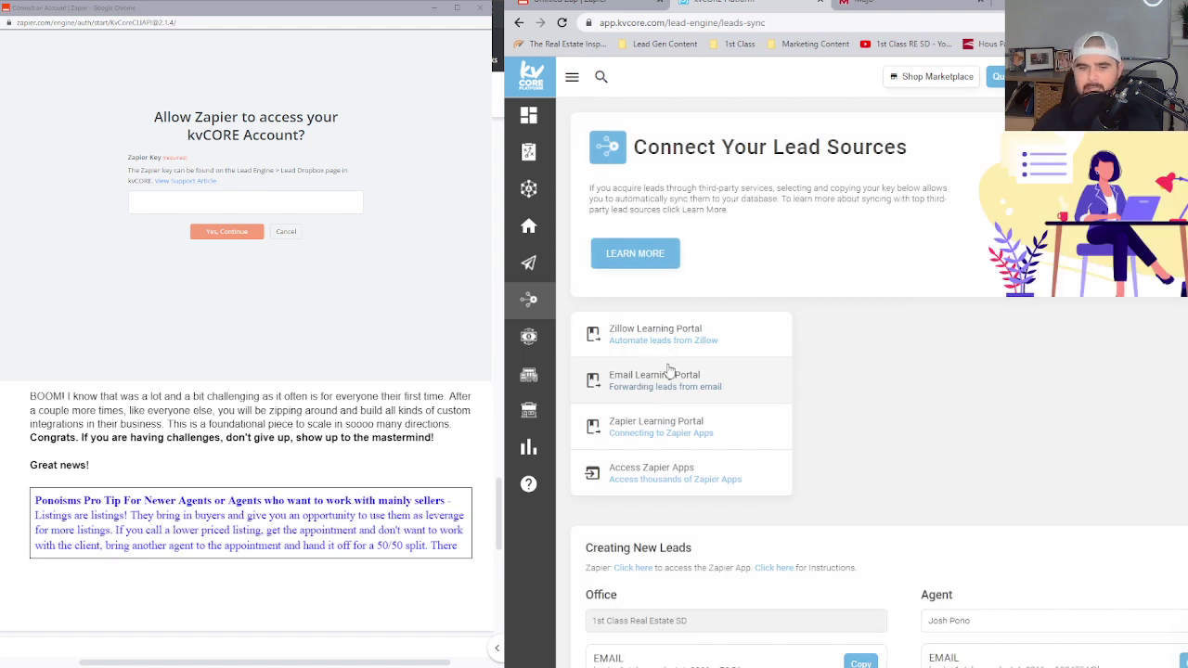
Step: Copy the agent's Zapier Key from the Creating New Leads section of the Lead Dropbox page
{"action": "scroll", "coordinate": [735, 433], "scroll_direction": "down", "scroll_amount": 1}
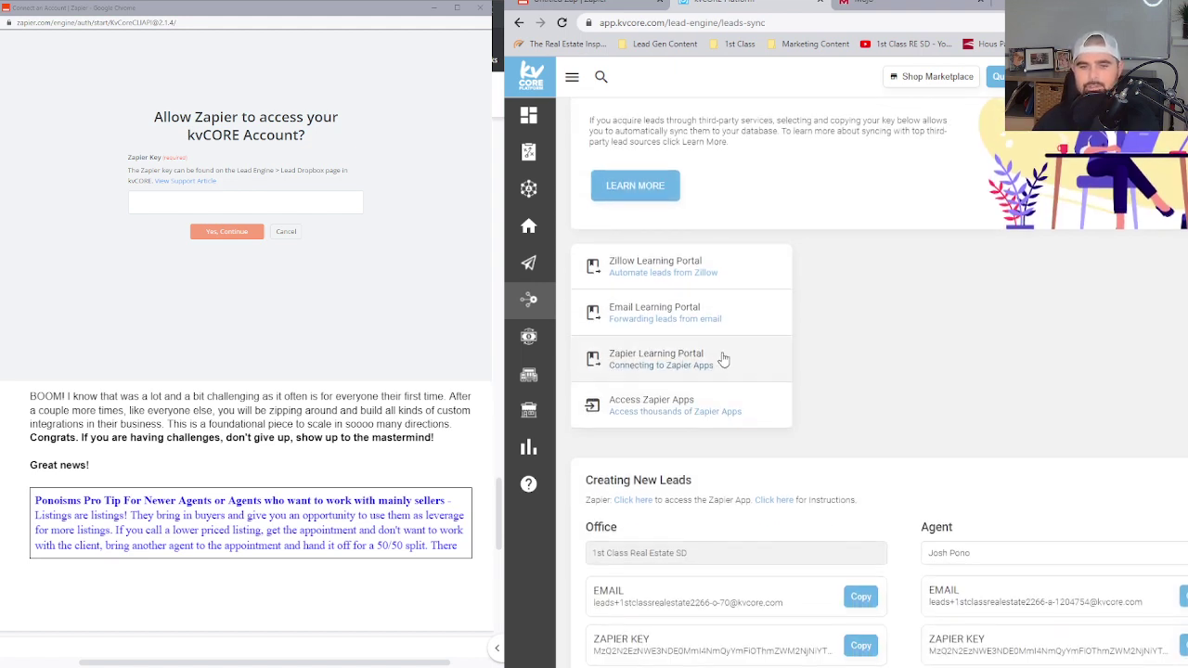
{"action": "scroll", "coordinate": [721, 355], "scroll_direction": "down", "scroll_amount": 1}
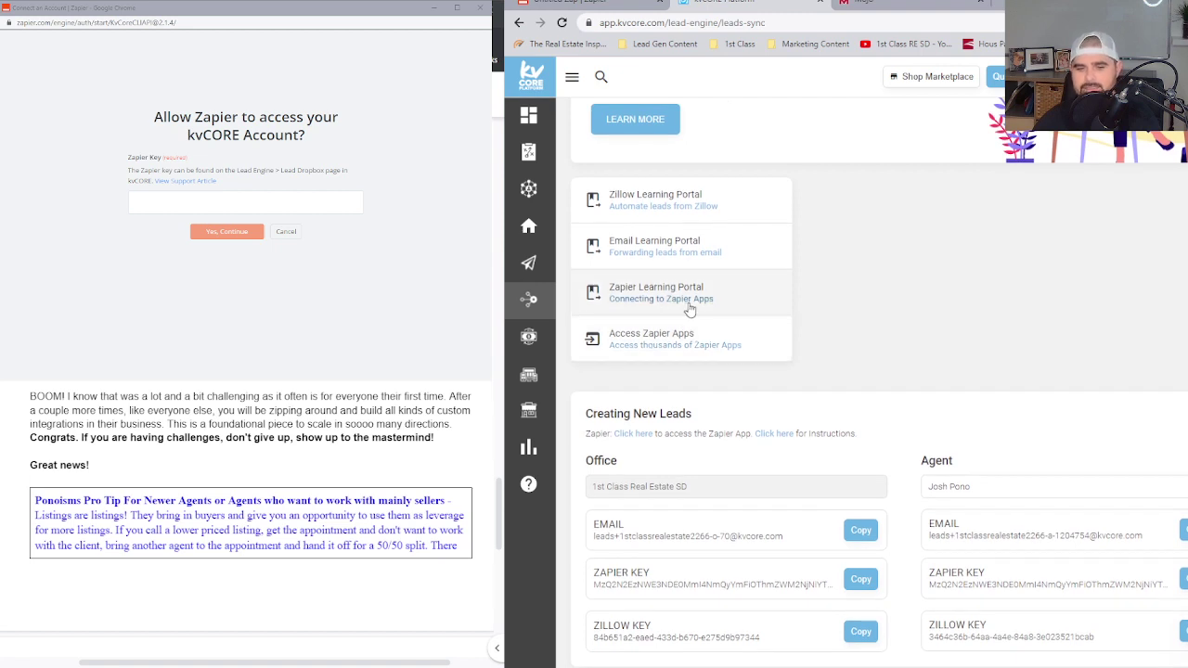
{"action": "scroll", "coordinate": [674, 360], "scroll_direction": "down", "scroll_amount": 1}
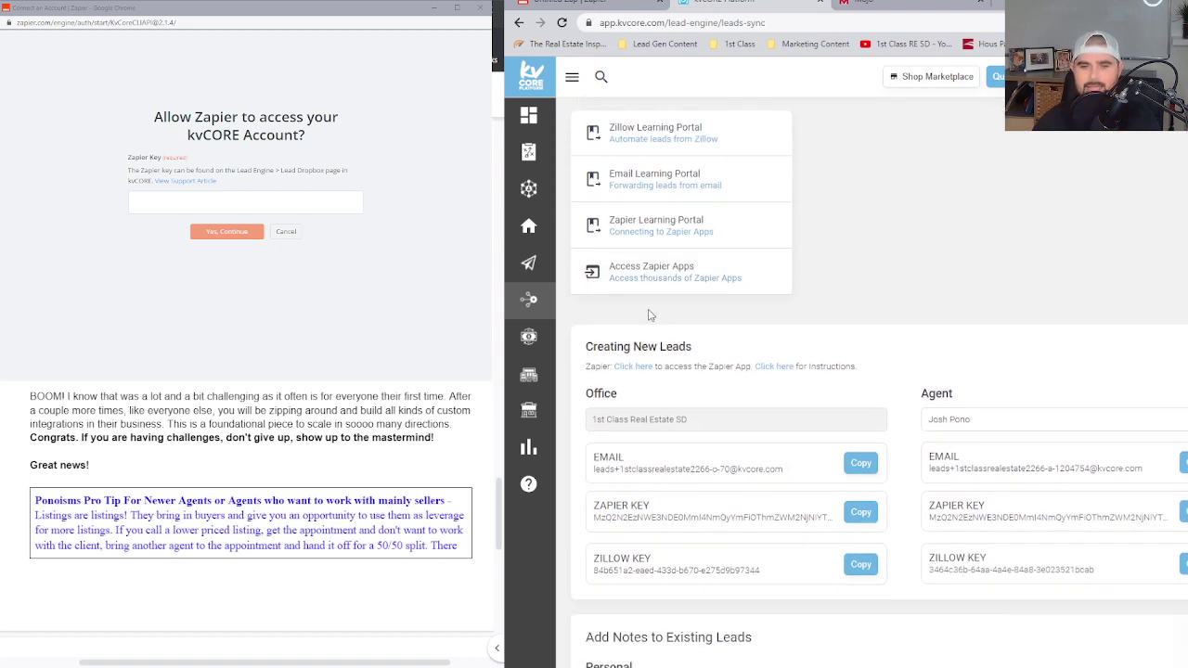
{"action": "scroll", "coordinate": [677, 343], "scroll_direction": "down", "scroll_amount": 2}
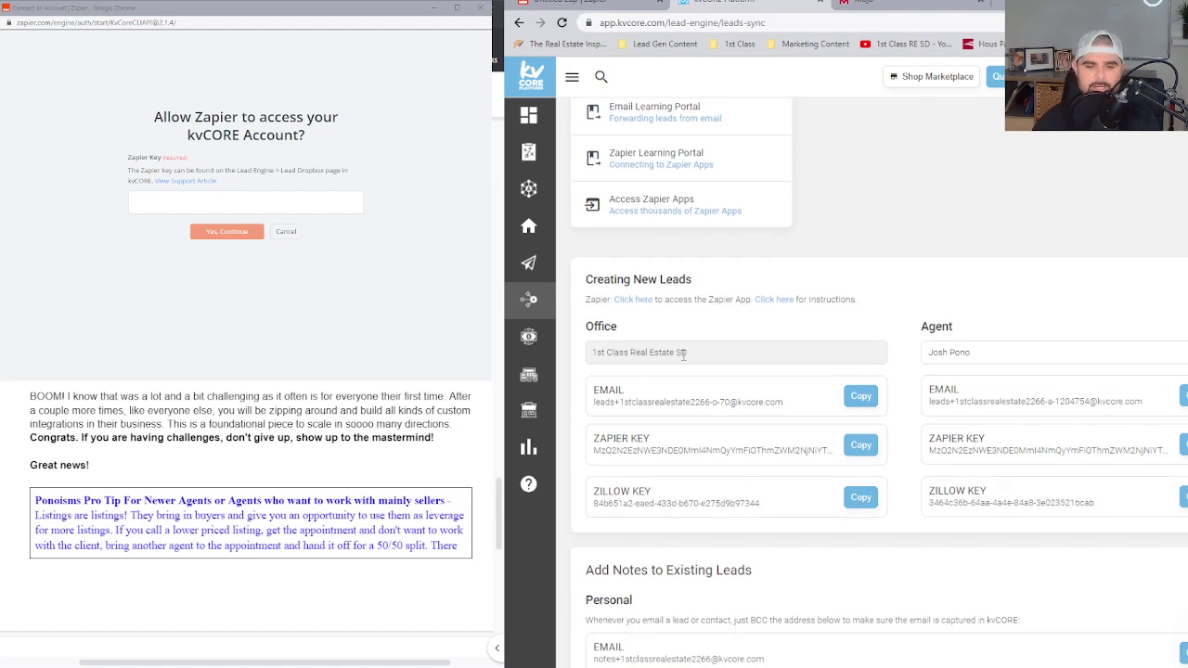
{"action": "scroll", "coordinate": [692, 321], "scroll_direction": "down", "scroll_amount": 1}
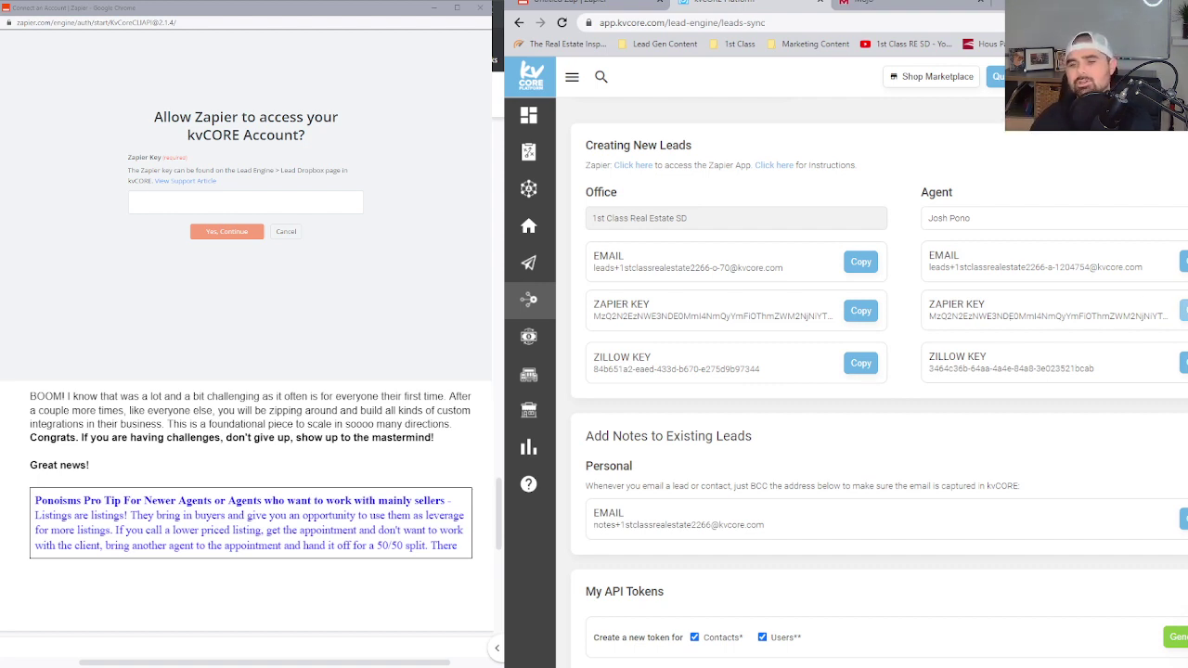
{"action": "left_click", "coordinate": [1184, 311]}
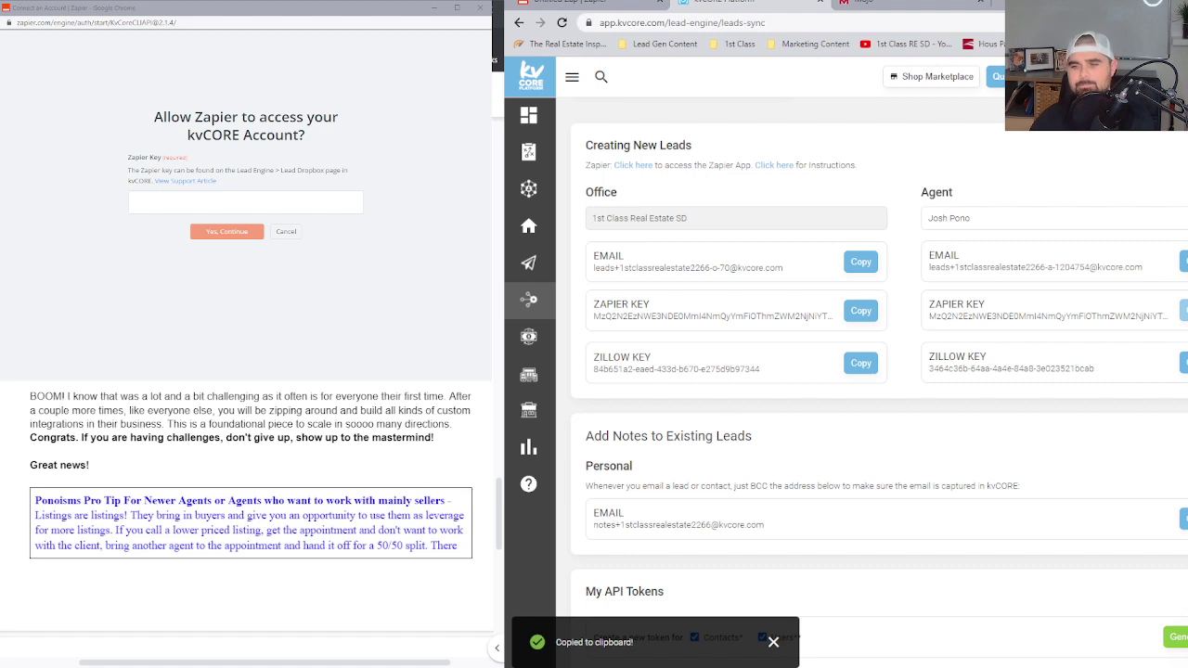
Step: Paste the copied Zapier Key into the kvCORE access request, then cancel the request
{"action": "left_click", "coordinate": [217, 202]}
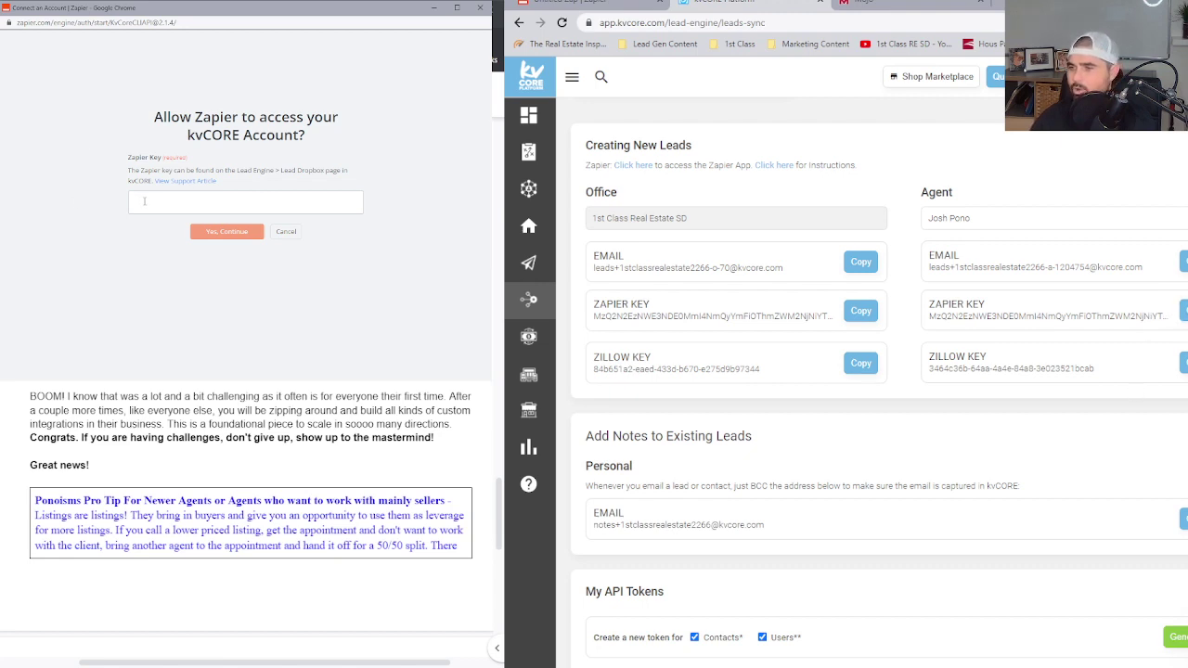
{"action": "key", "text": "ctrl+v"}
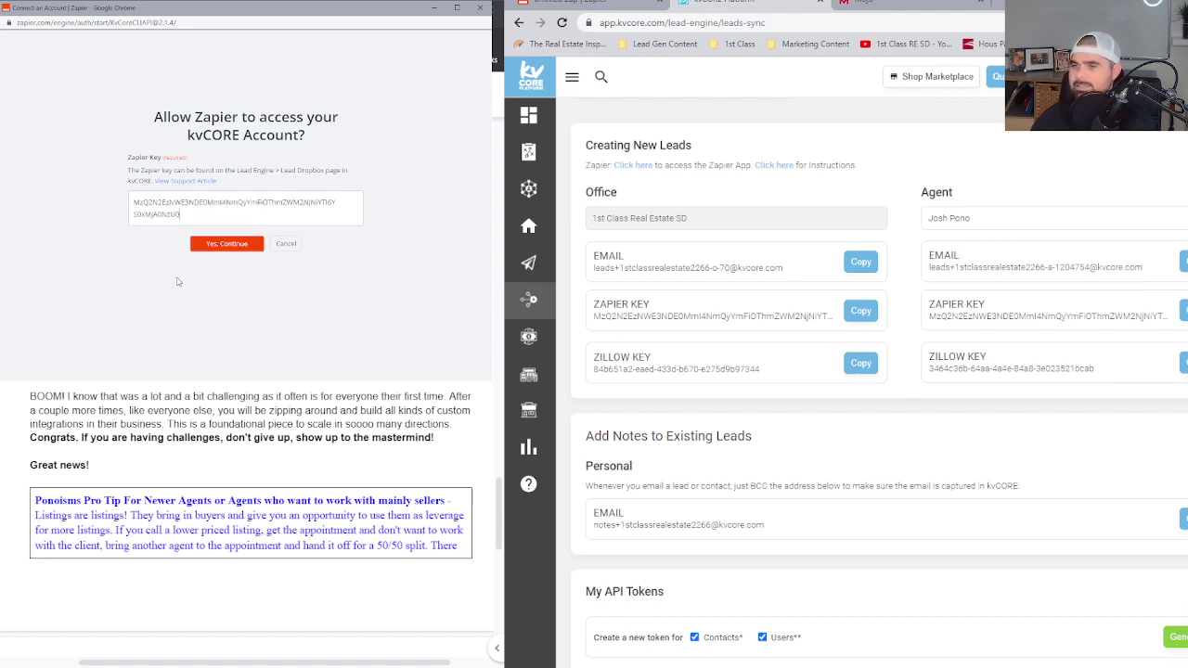
{"action": "left_click", "coordinate": [285, 245]}
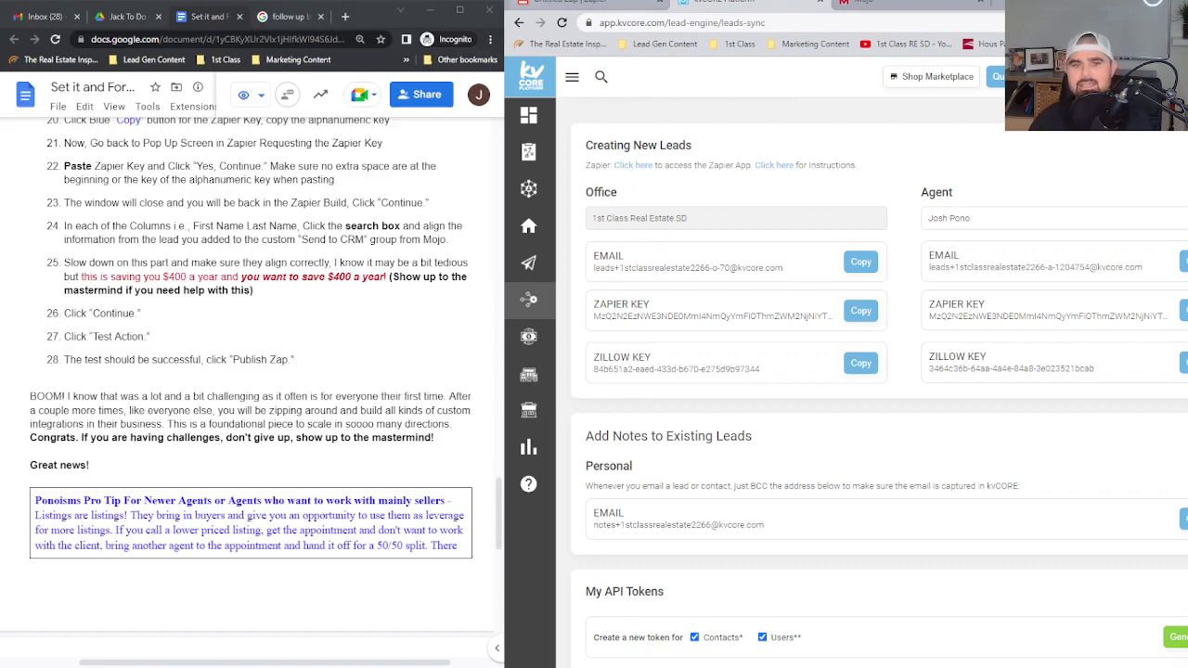
Step: Return to the Zap editor, choose the last saved kvCORE account in the list and continue to the action setup
{"action": "left_click", "coordinate": [567, 3]}
{"action": "left_click", "coordinate": [675, 407]}
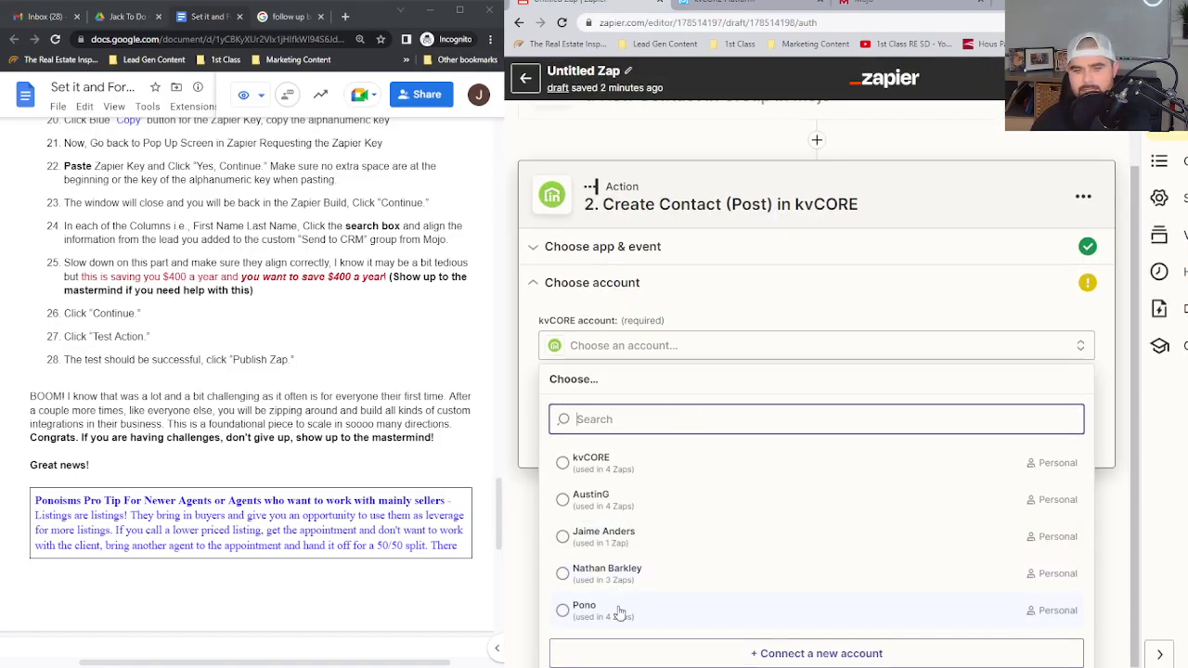
{"action": "left_click", "coordinate": [620, 610]}
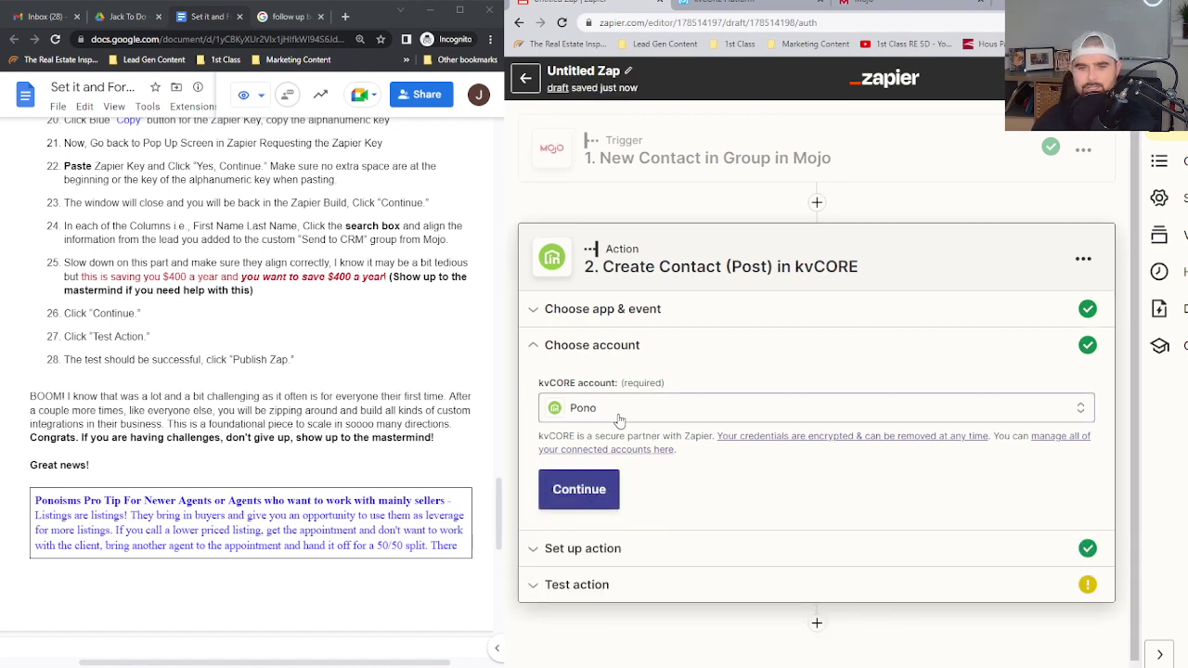
{"action": "left_click", "coordinate": [589, 498]}
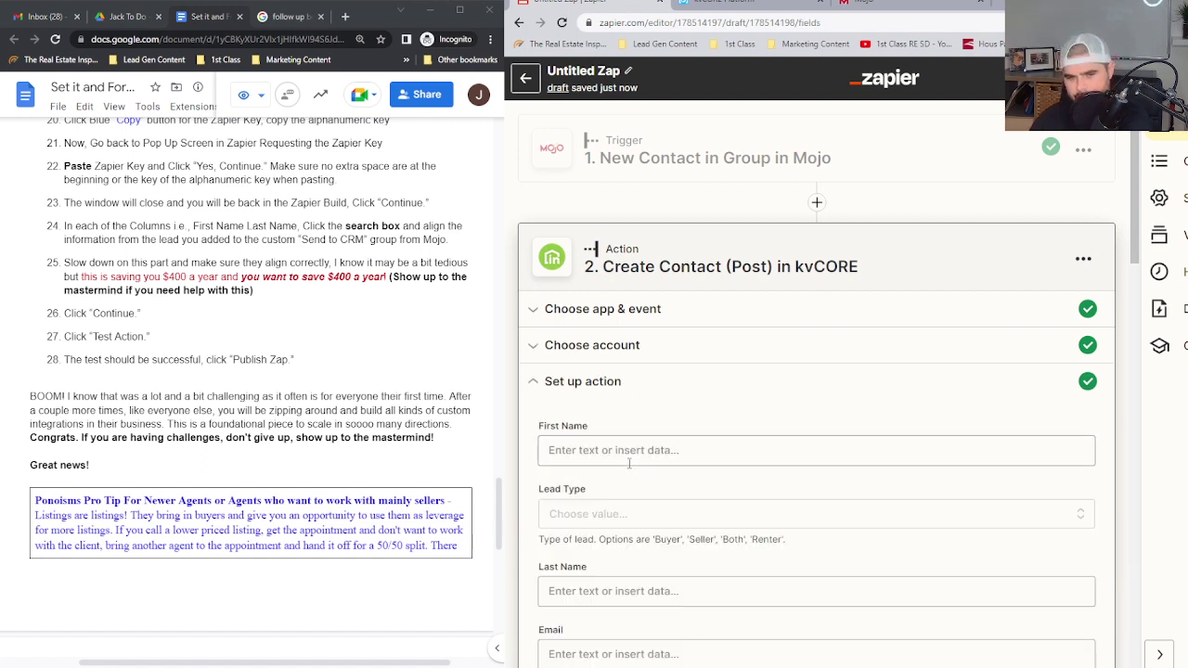
Step: Map the kvCORE First Name field to the First Name data from the Mojo trigger, chosen from all available options
{"action": "scroll", "coordinate": [631, 463], "scroll_direction": "down", "scroll_amount": 2}
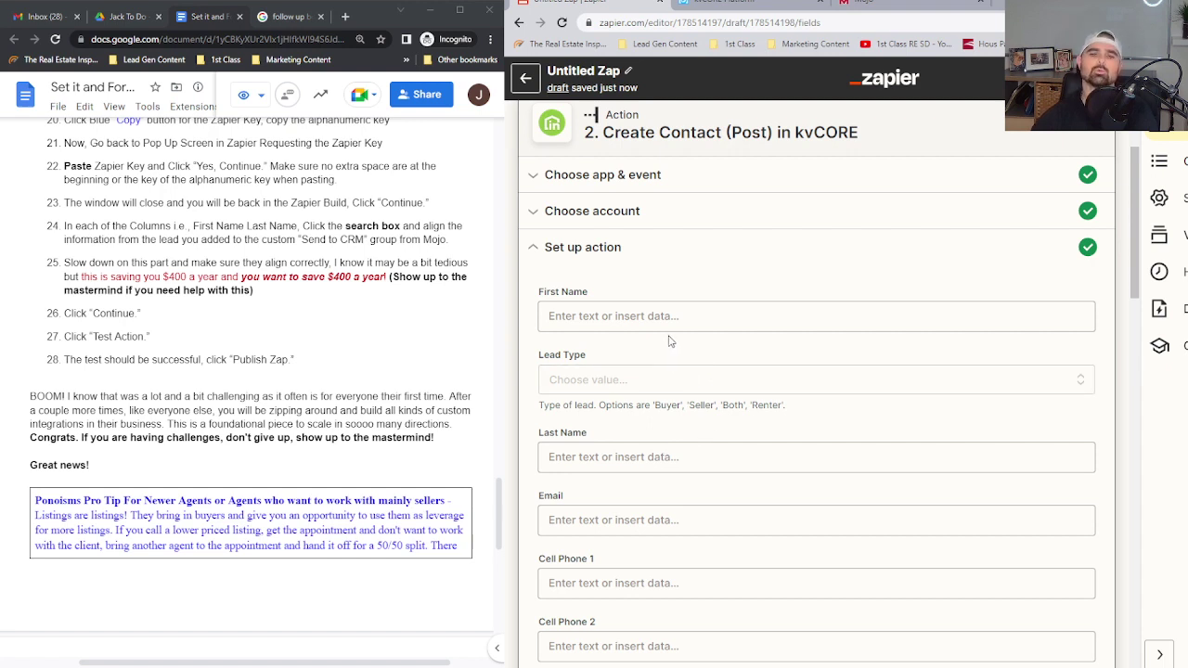
{"action": "left_click", "coordinate": [579, 318]}
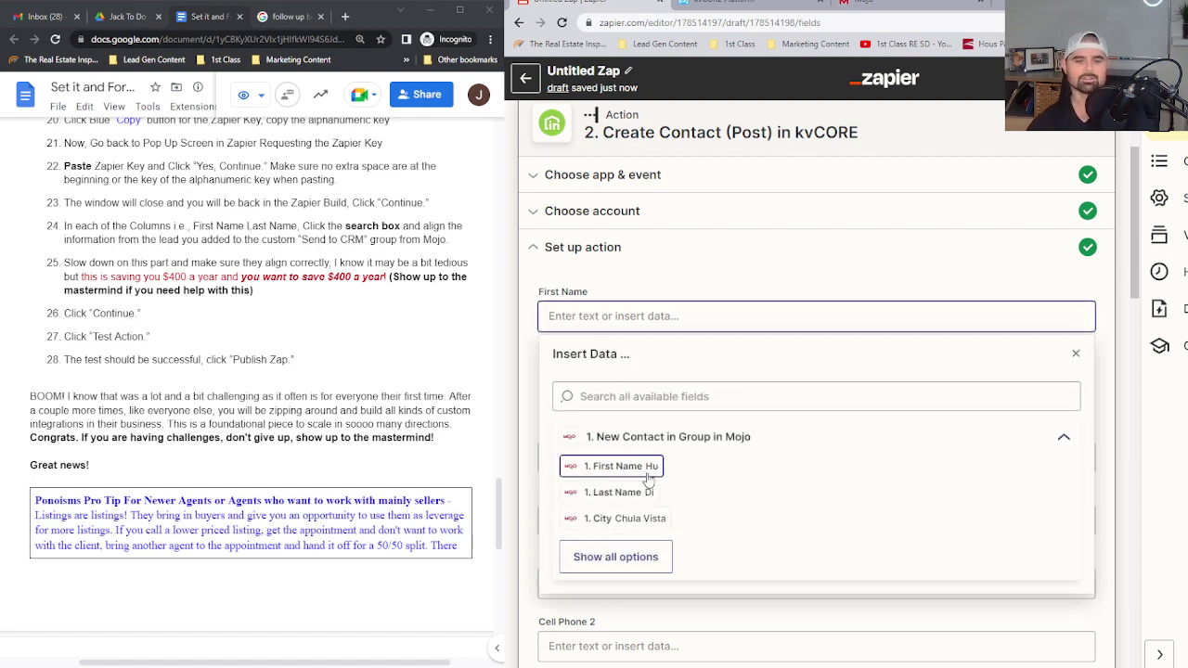
{"action": "left_click", "coordinate": [638, 556]}
{"action": "scroll", "coordinate": [697, 470], "scroll_direction": "down", "scroll_amount": 3}
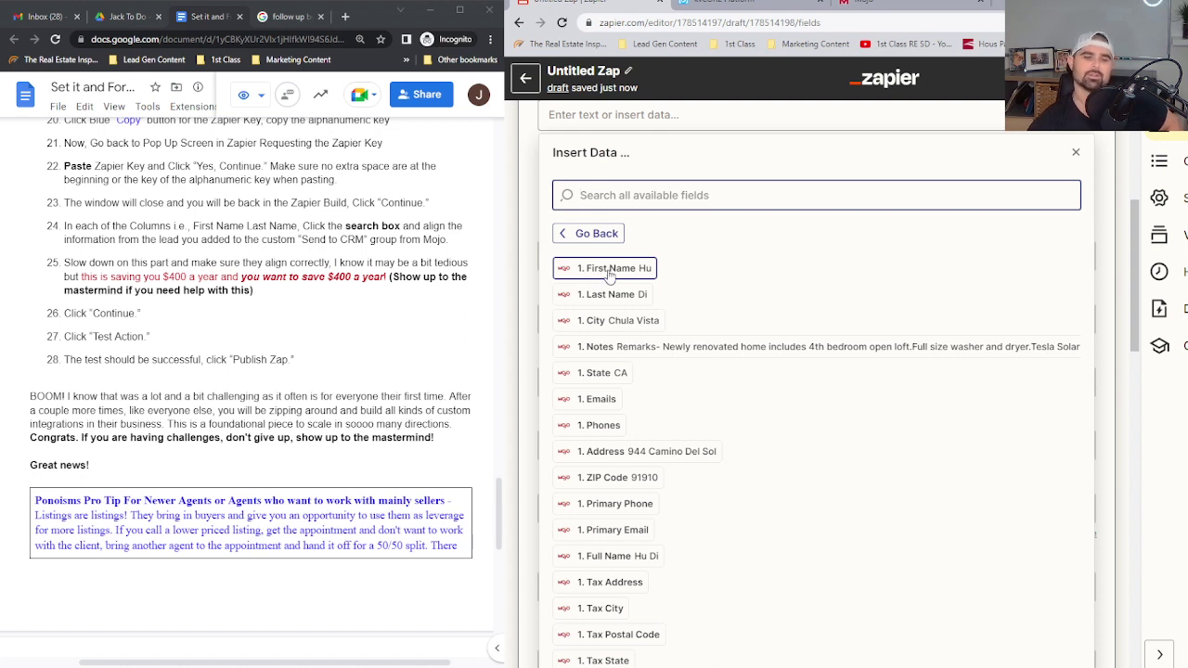
{"action": "left_click", "coordinate": [610, 270]}
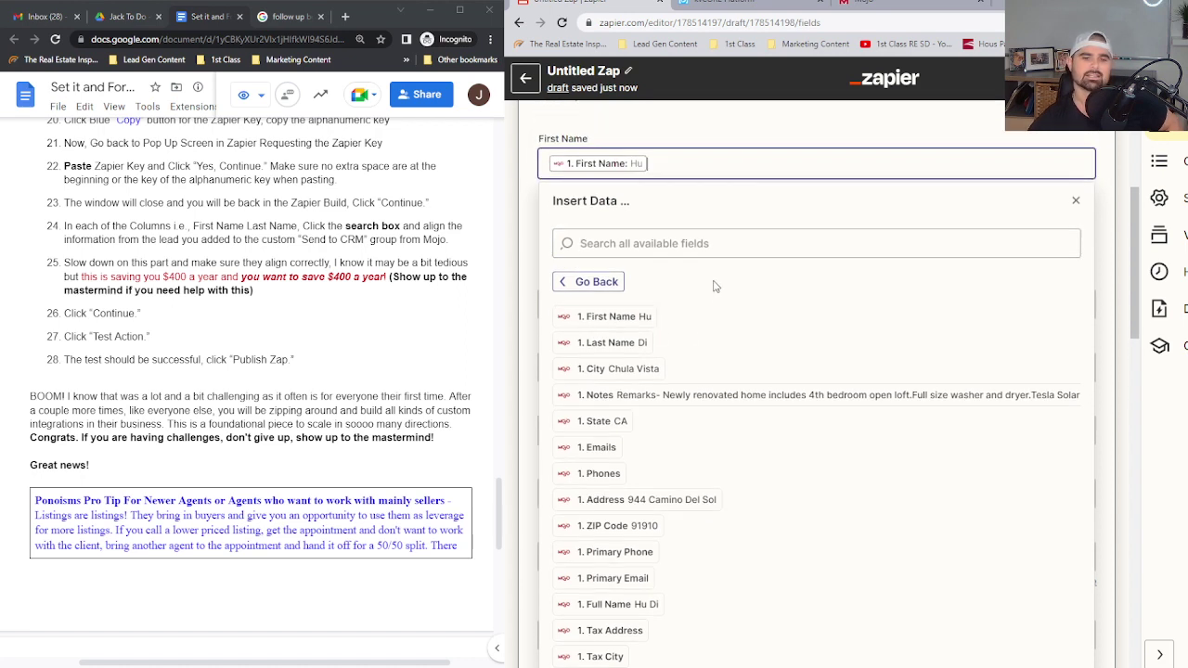
{"action": "left_click", "coordinate": [658, 219]}
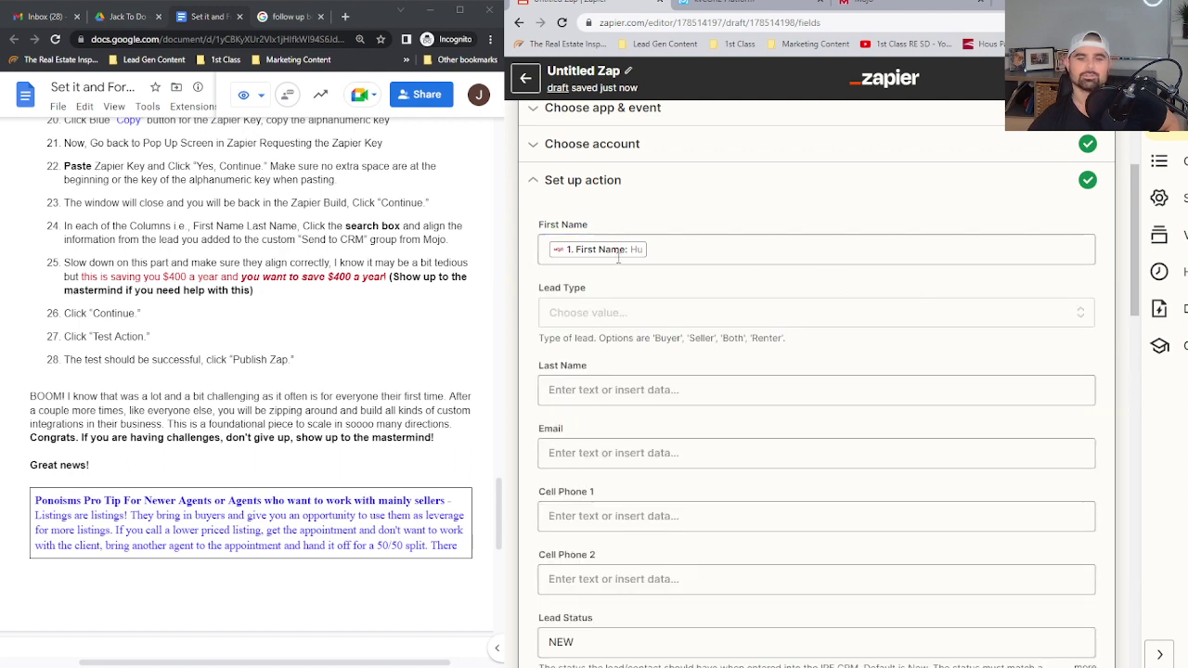
Step: Set the kvCORE contact's Lead Type to Seller
{"action": "left_click", "coordinate": [616, 319]}
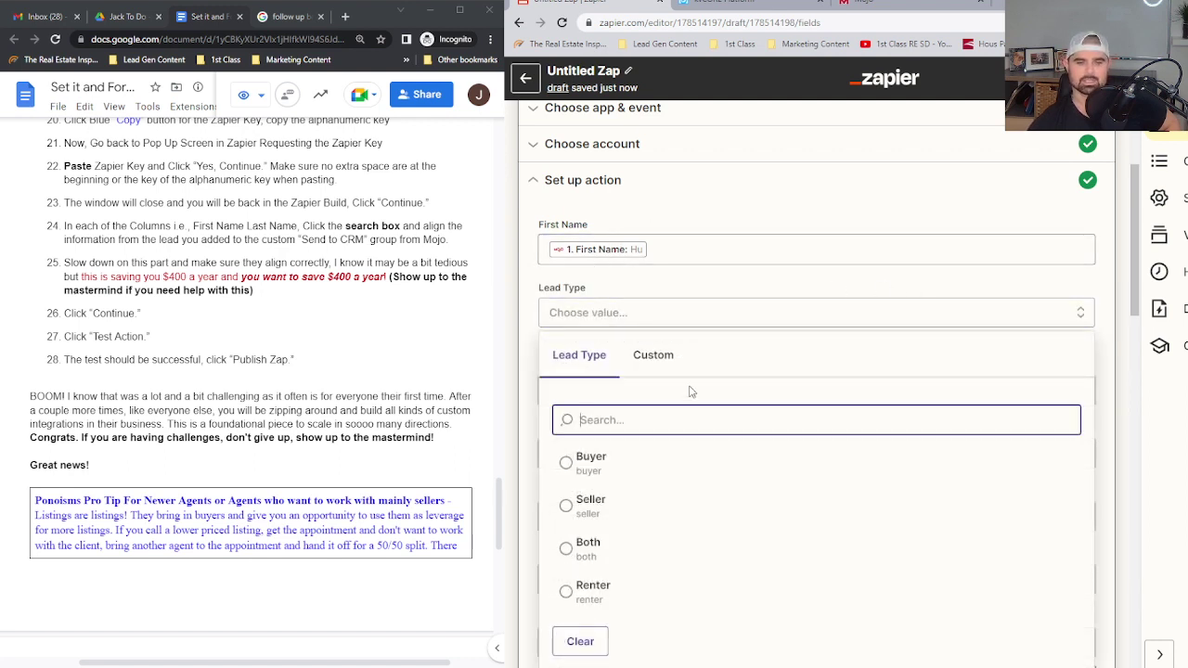
{"action": "scroll", "coordinate": [695, 389], "scroll_direction": "down", "scroll_amount": 1}
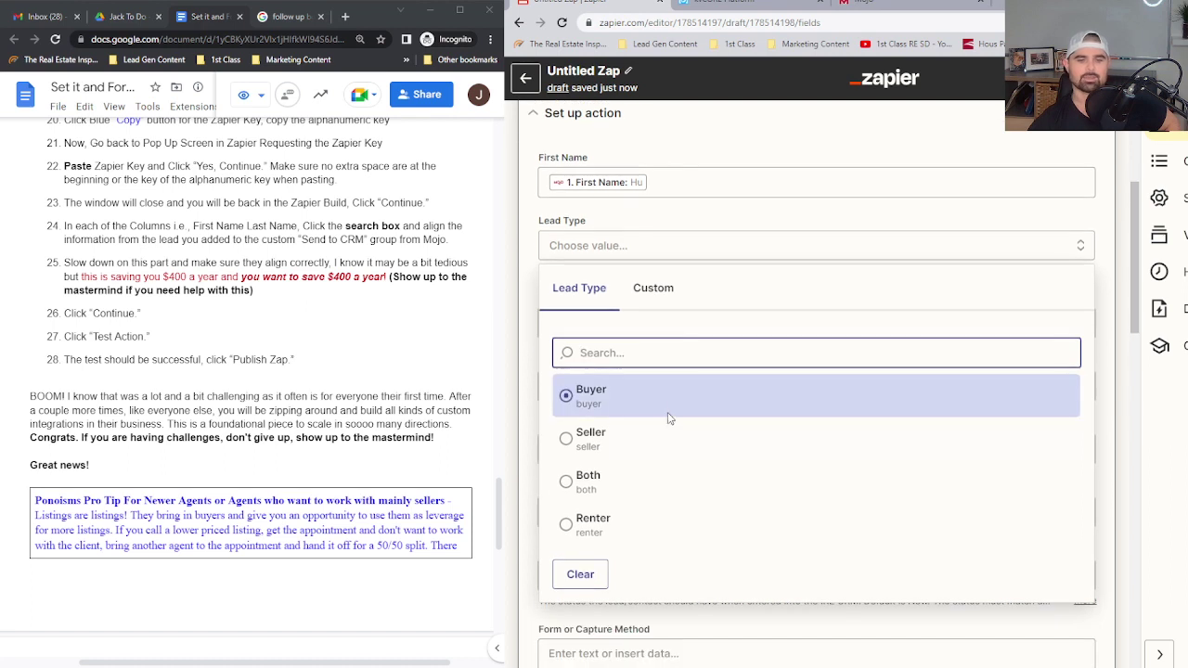
{"action": "left_click", "coordinate": [635, 449]}
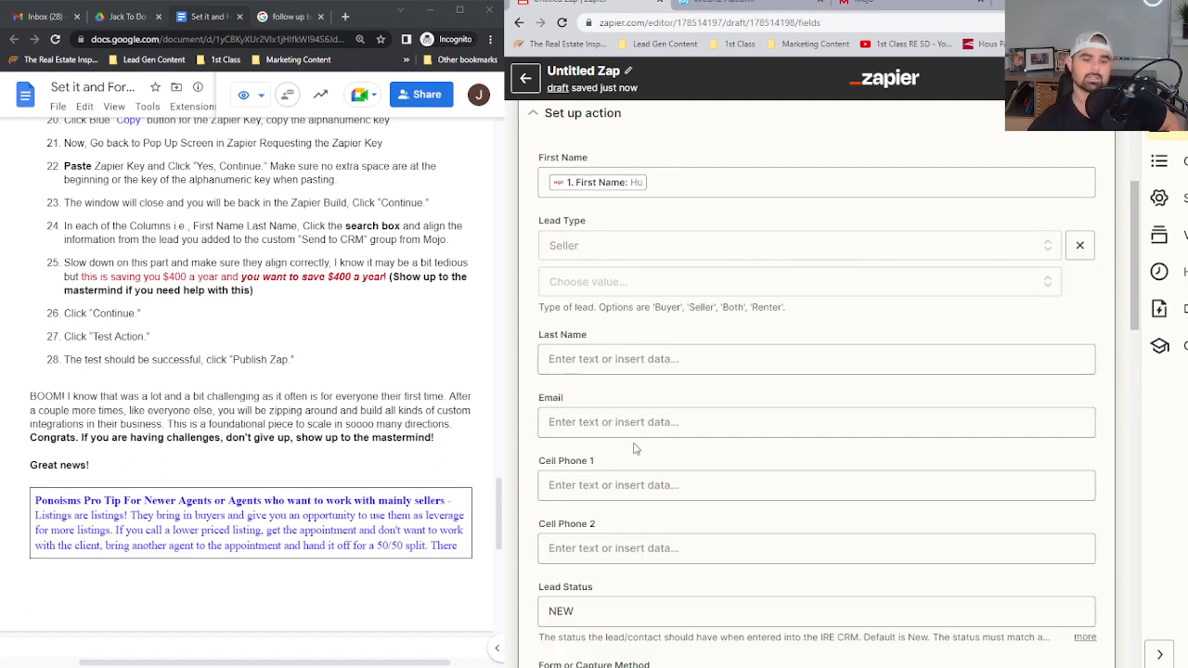
Step: Map the kvCORE Last Name field to the Last Name data from the Mojo trigger
{"action": "left_click", "coordinate": [632, 360]}
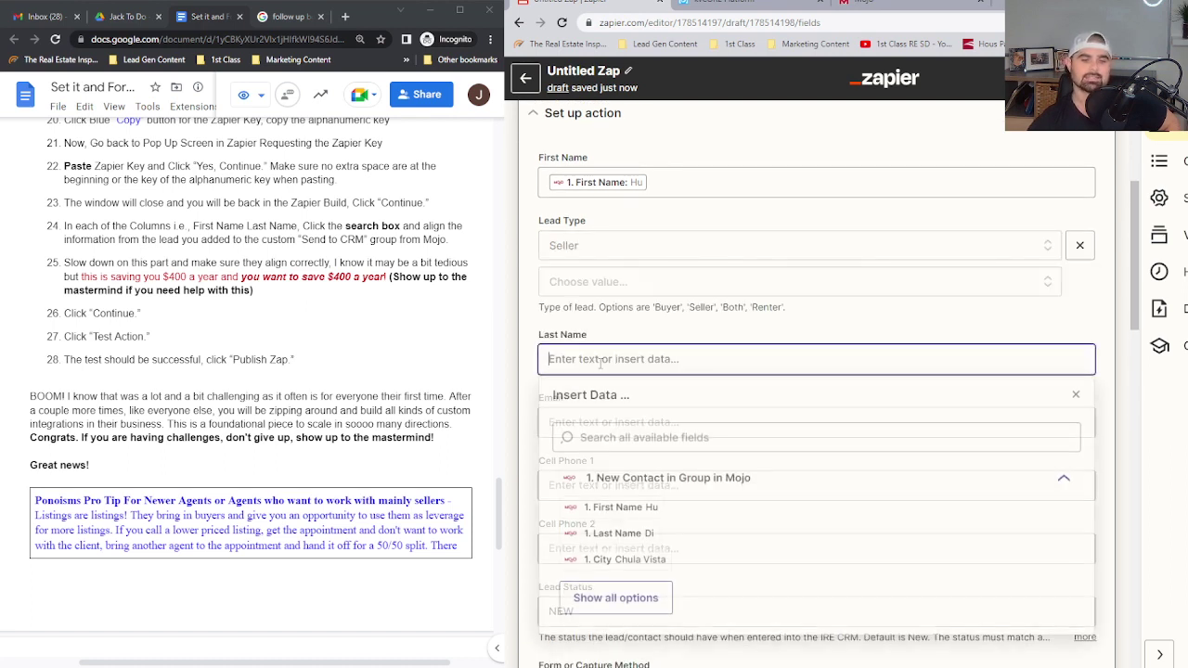
{"action": "left_click", "coordinate": [637, 539]}
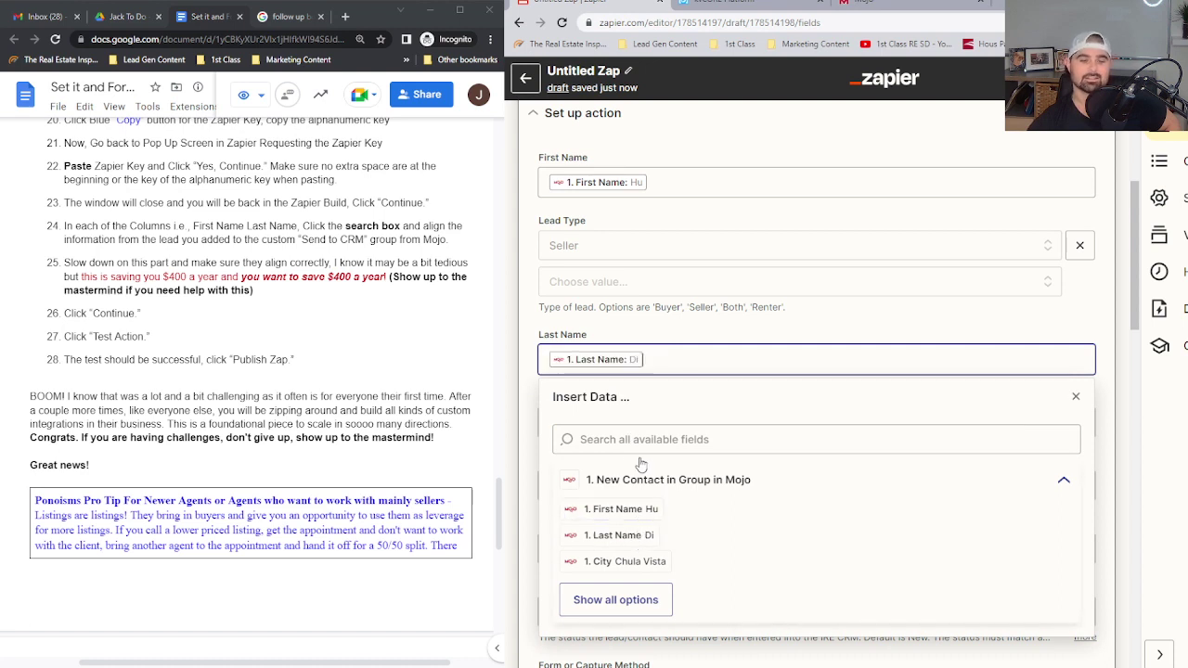
{"action": "left_click", "coordinate": [686, 322]}
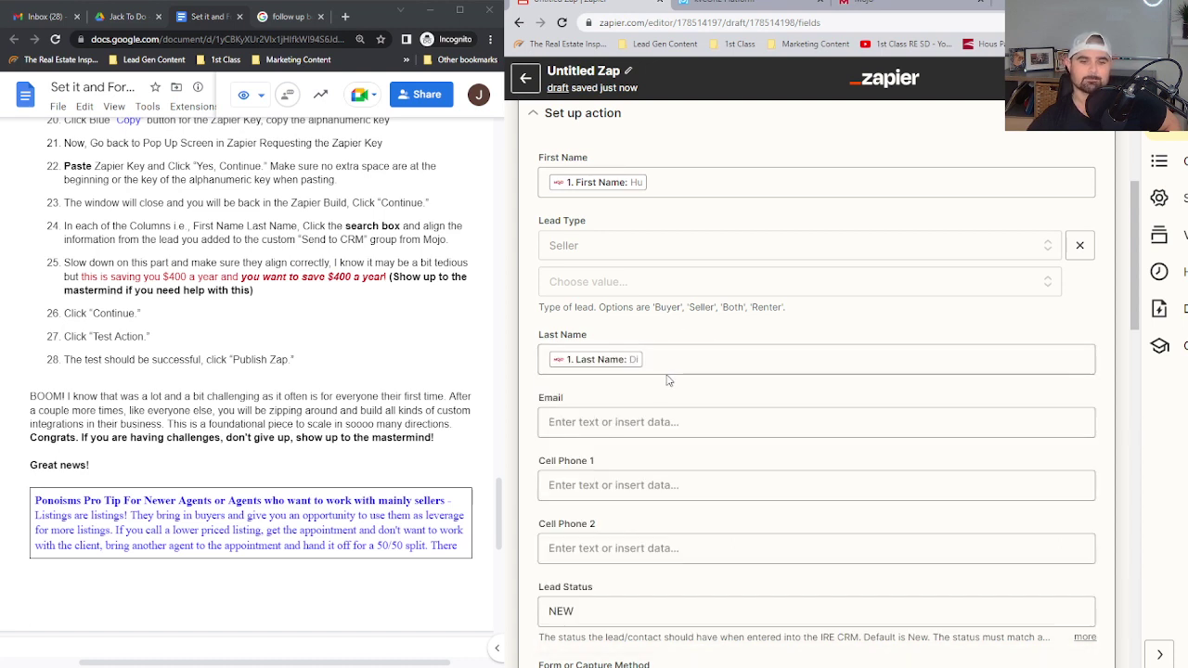
Step: Look through all available Mojo data options for the kvCORE Email field
{"action": "scroll", "coordinate": [670, 381], "scroll_direction": "down", "scroll_amount": 2}
{"action": "left_click", "coordinate": [585, 291]}
{"action": "scroll", "coordinate": [636, 445], "scroll_direction": "down", "scroll_amount": 2}
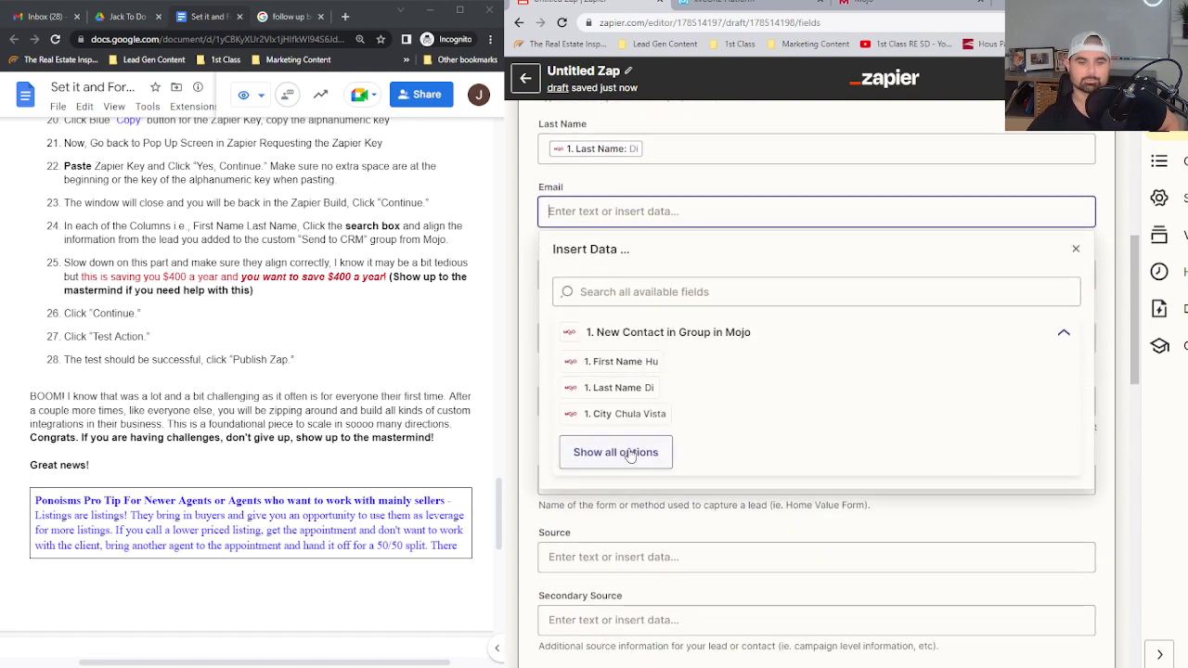
{"action": "left_click", "coordinate": [620, 397]}
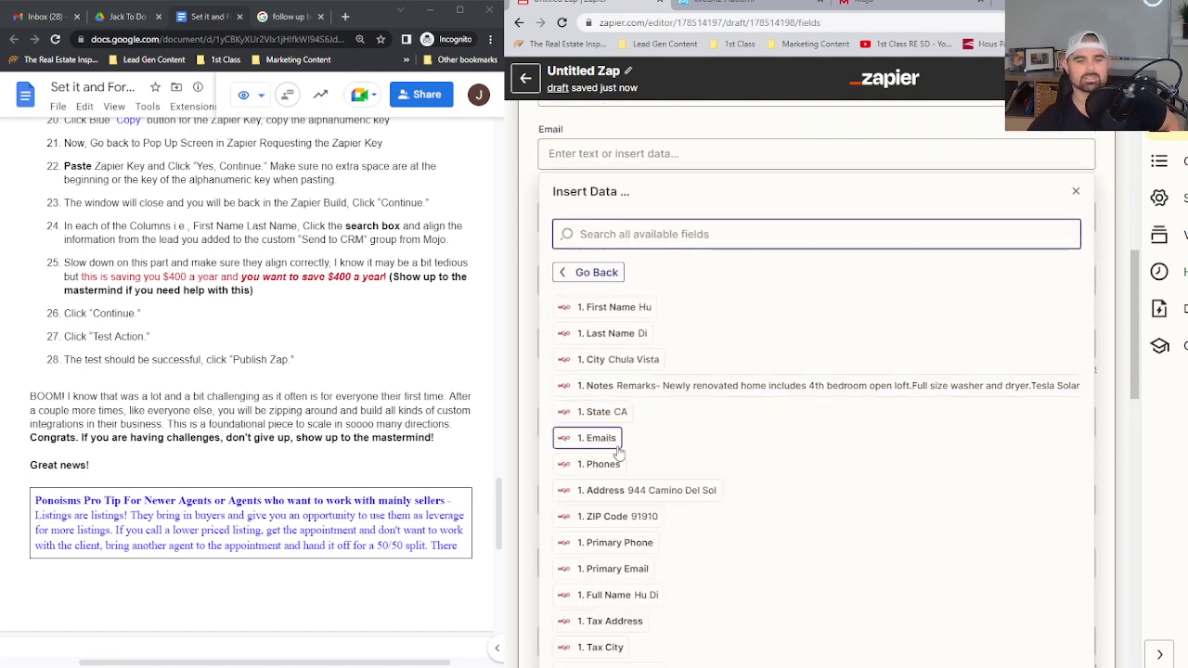
{"action": "scroll", "coordinate": [612, 448], "scroll_direction": "down", "scroll_amount": 3}
{"action": "scroll", "coordinate": [626, 456], "scroll_direction": "down", "scroll_amount": 2}
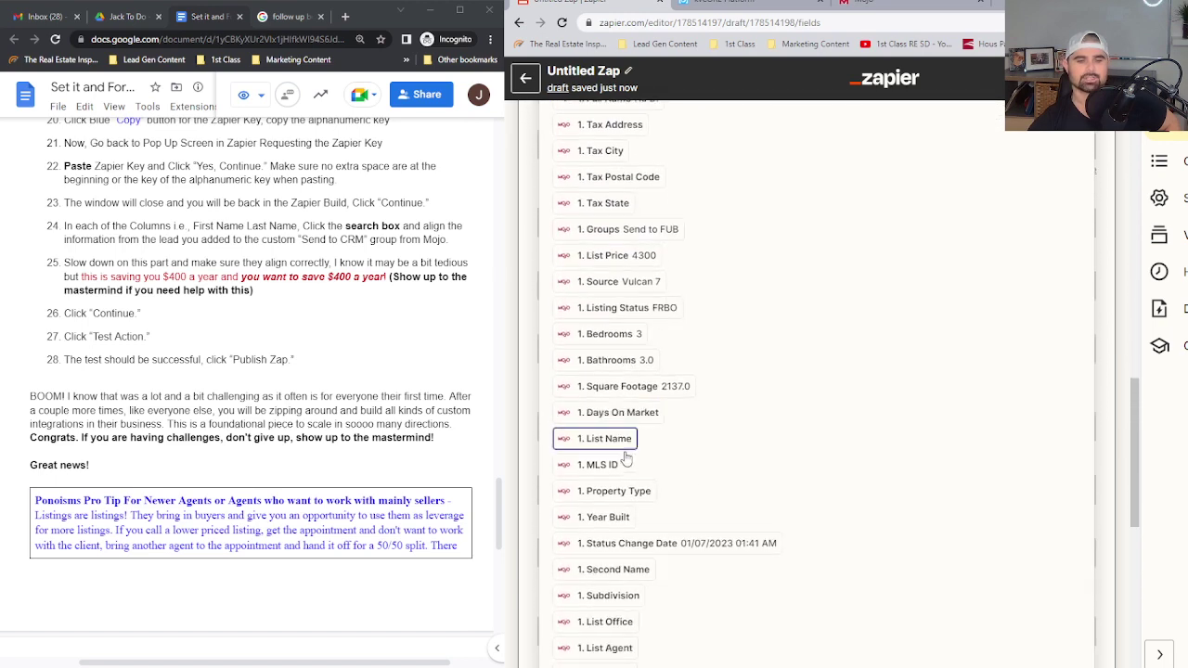
{"action": "scroll", "coordinate": [632, 473], "scroll_direction": "up", "scroll_amount": 3}
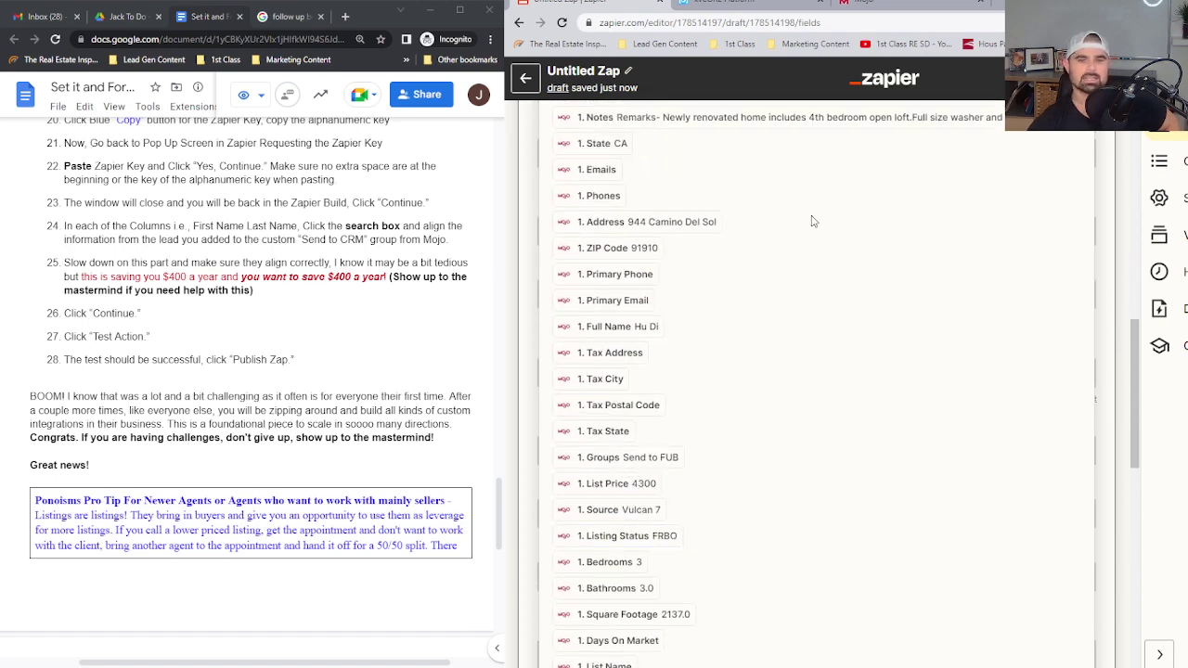
Step: Check the contact details of the lead in Mojo's Send to FUB group and return to the Zap editor
{"action": "left_click", "coordinate": [895, 7]}
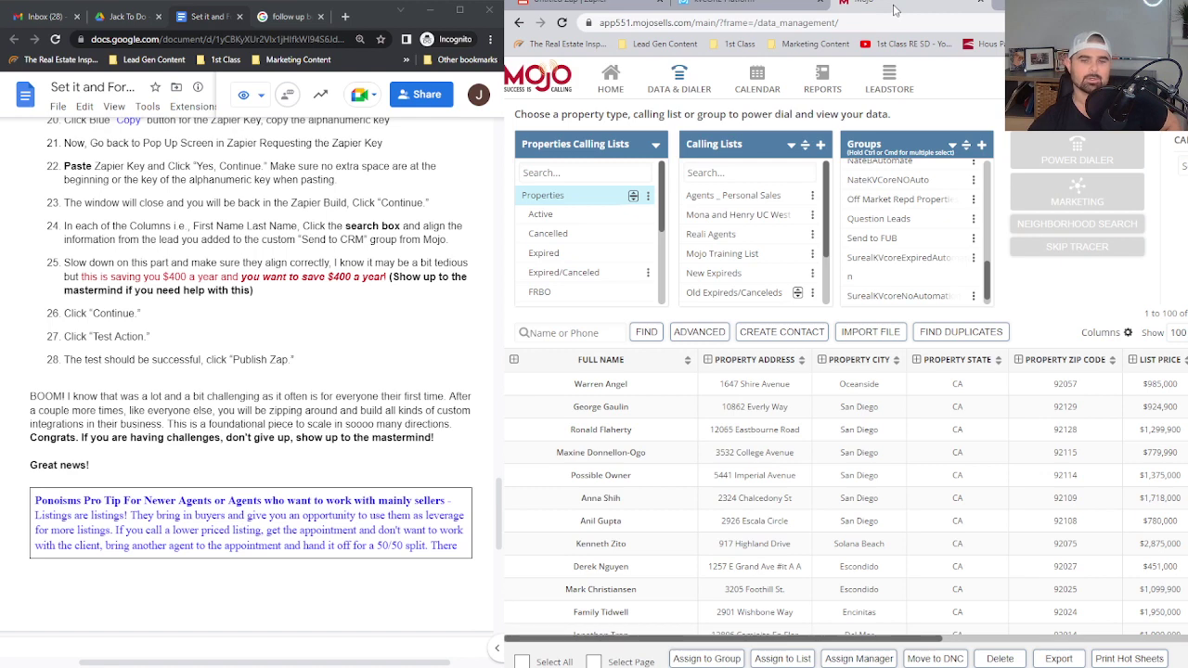
{"action": "left_click", "coordinate": [615, 4]}
{"action": "left_click", "coordinate": [740, 4]}
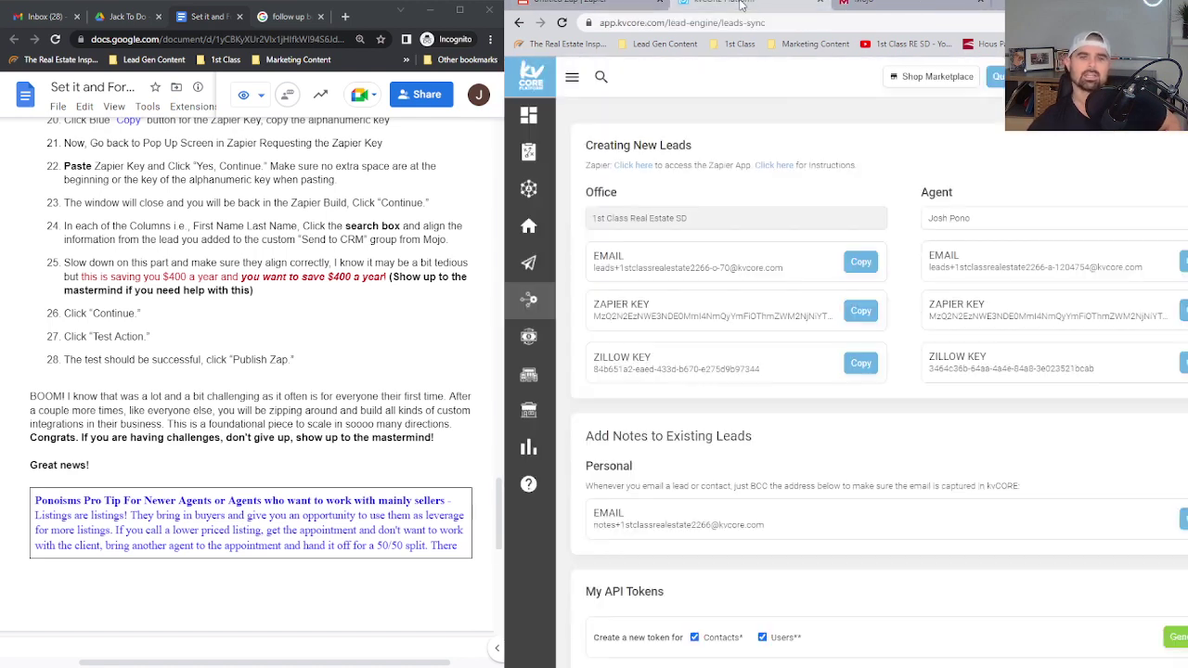
{"action": "left_click", "coordinate": [859, 4]}
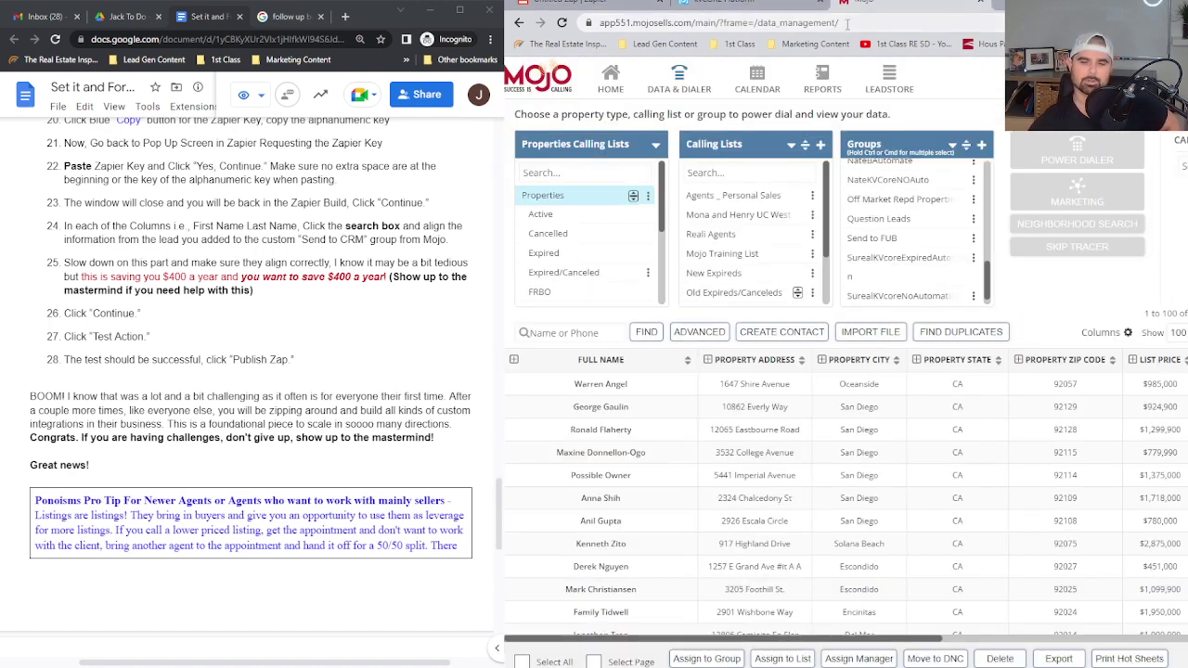
{"action": "left_click", "coordinate": [889, 237]}
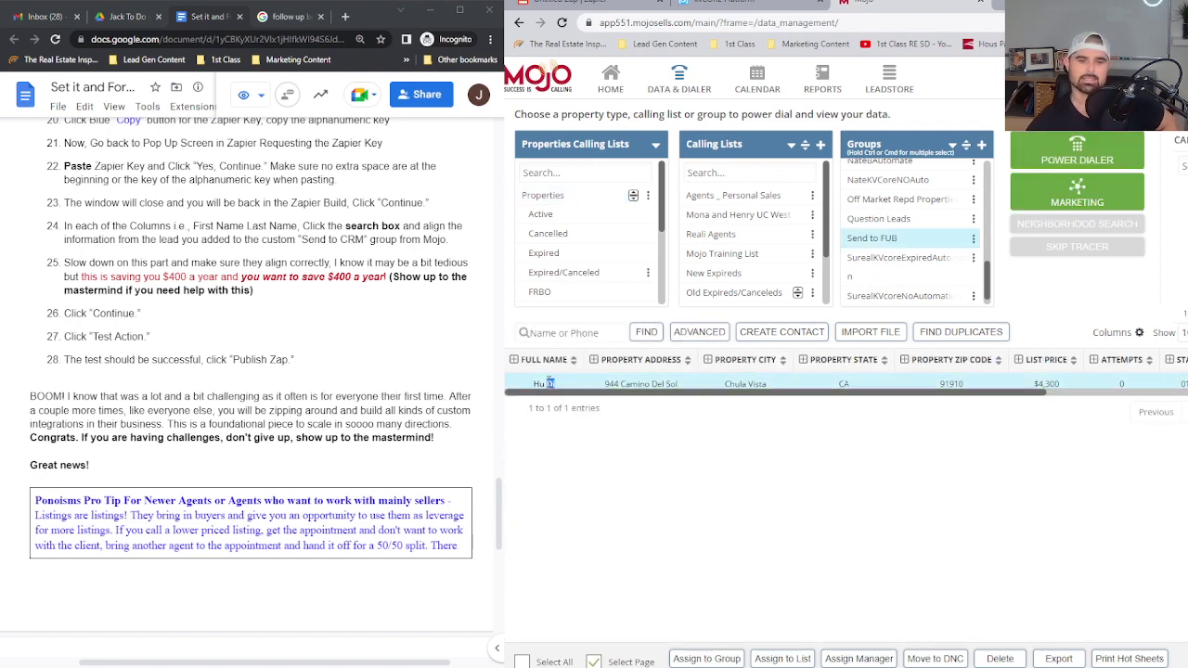
{"action": "left_click", "coordinate": [548, 382]}
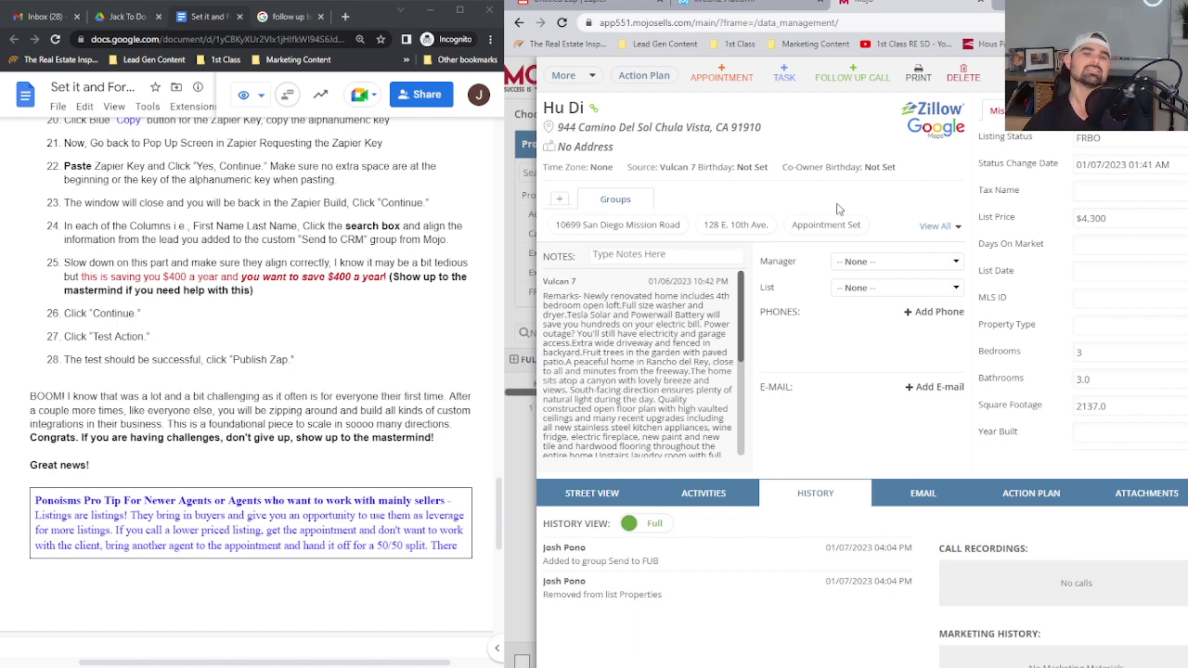
{"action": "left_click", "coordinate": [606, 7]}
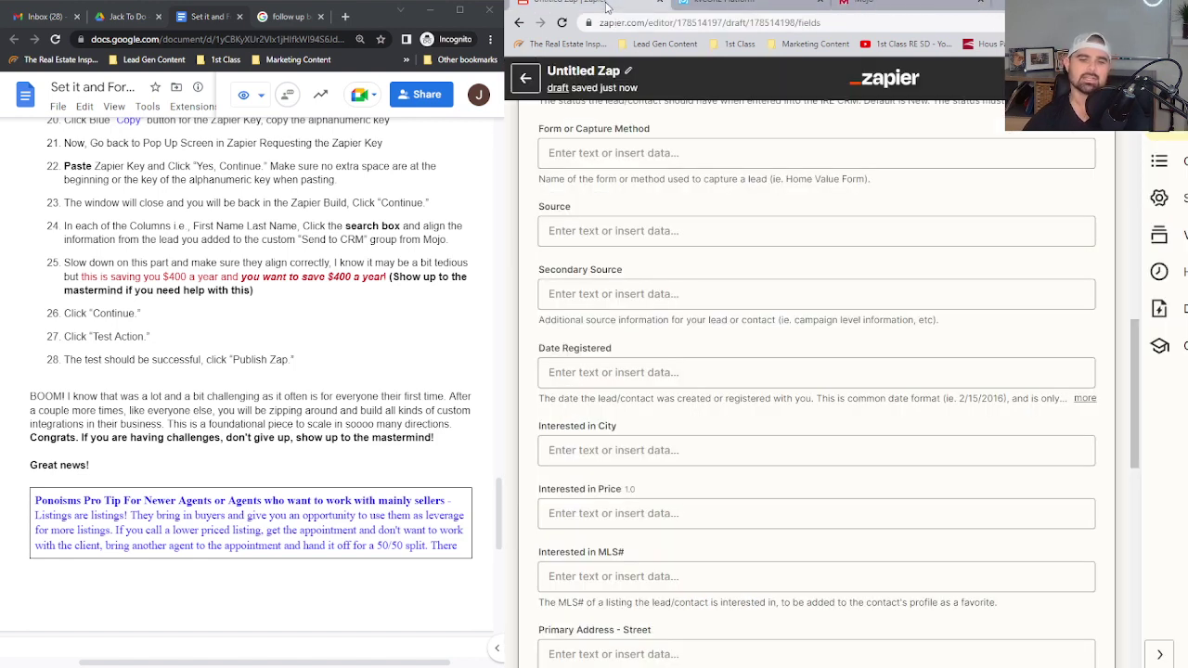
Step: Map the kvCORE Email field to the Emails data from the Mojo trigger, chosen from all available options
{"action": "scroll", "coordinate": [650, 292], "scroll_direction": "up", "scroll_amount": 1}
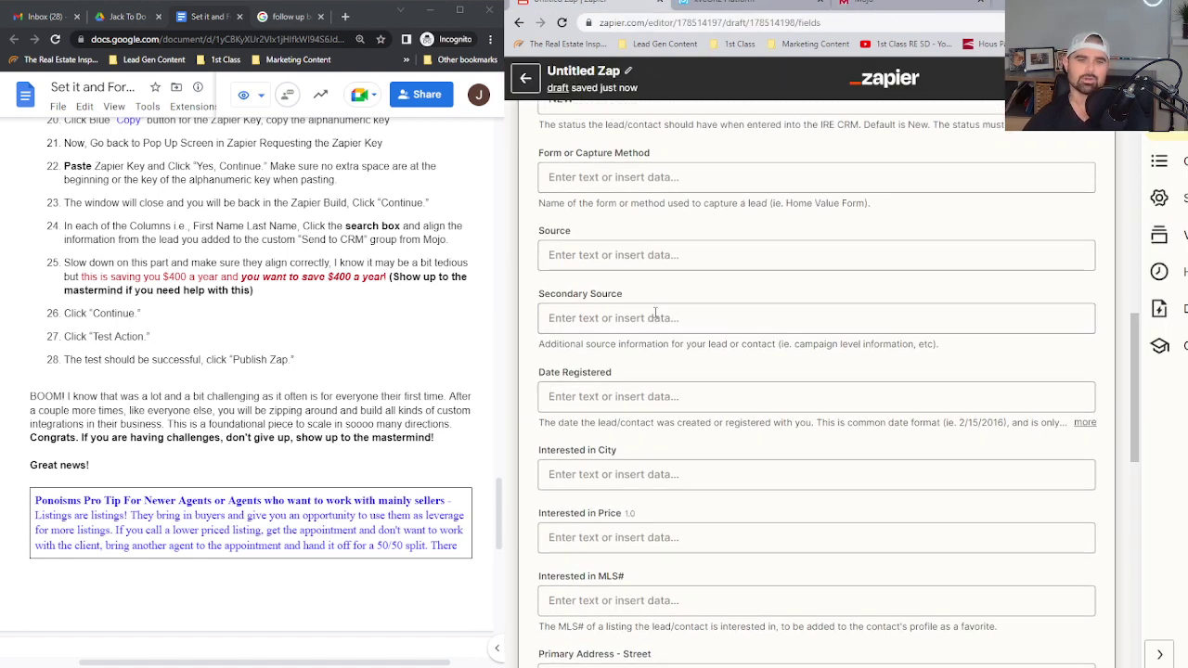
{"action": "scroll", "coordinate": [635, 294], "scroll_direction": "up", "scroll_amount": 3}
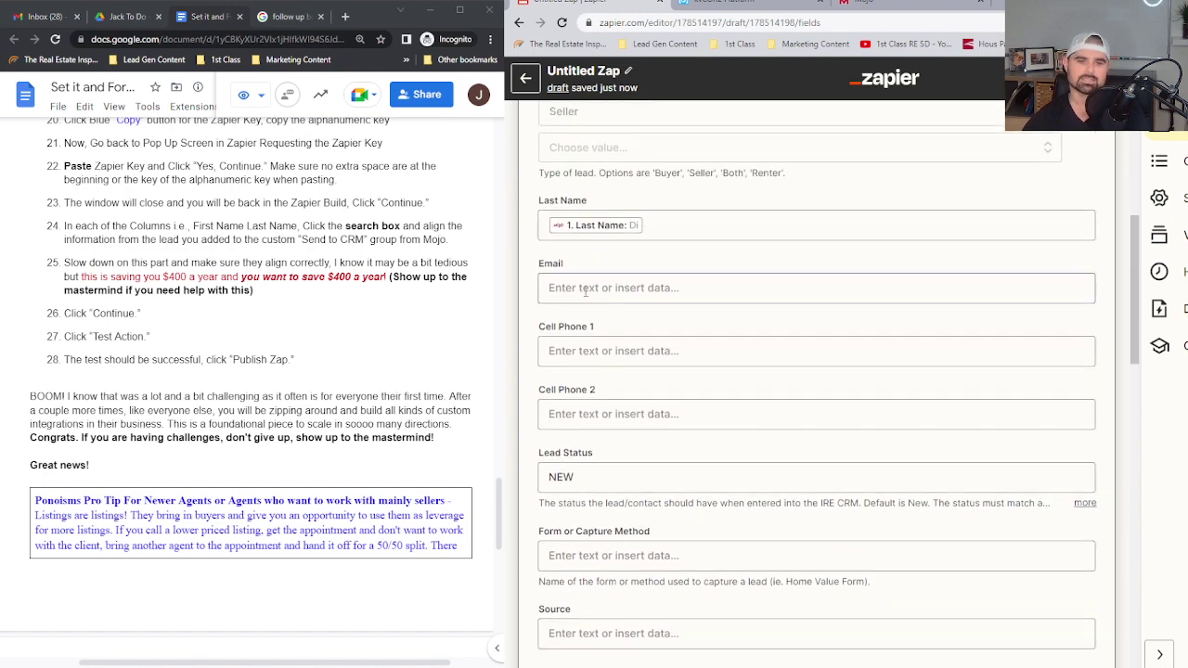
{"action": "left_click", "coordinate": [585, 288]}
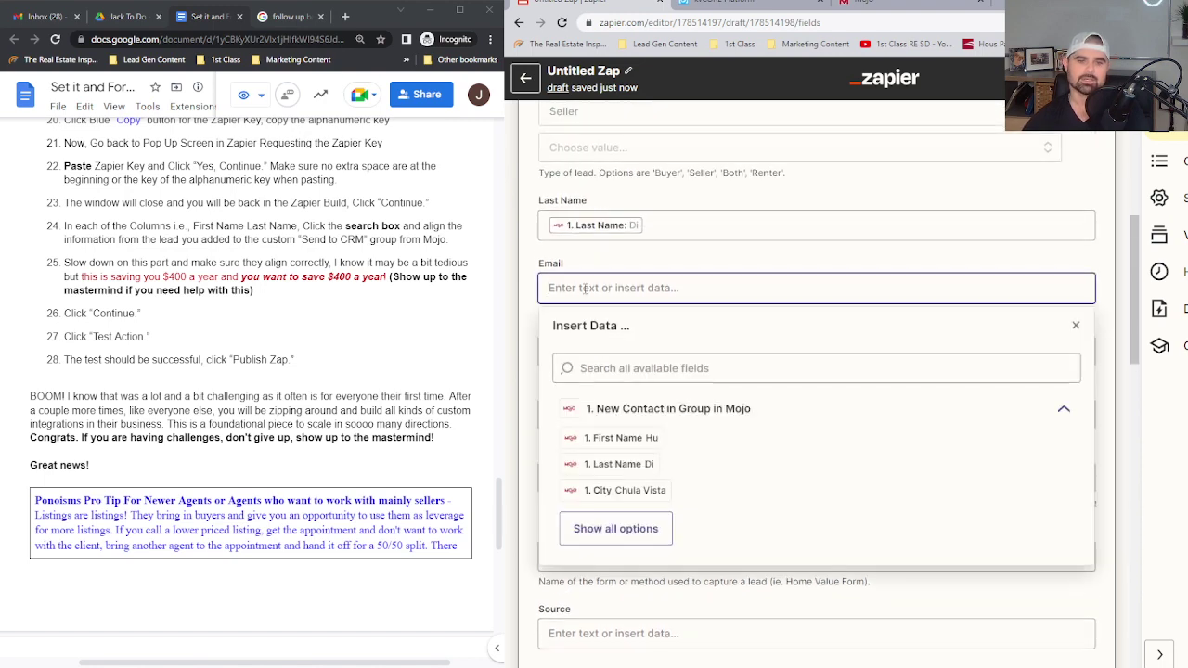
{"action": "left_click", "coordinate": [636, 531]}
{"action": "scroll", "coordinate": [622, 483], "scroll_direction": "down", "scroll_amount": 2}
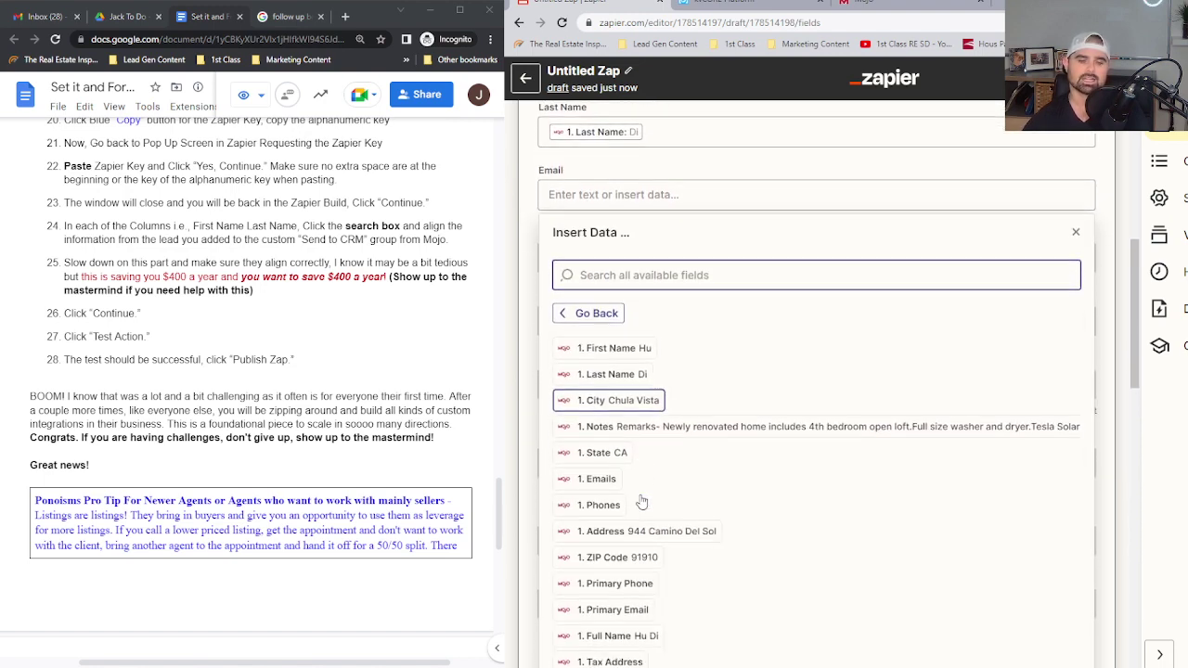
{"action": "left_click", "coordinate": [602, 439]}
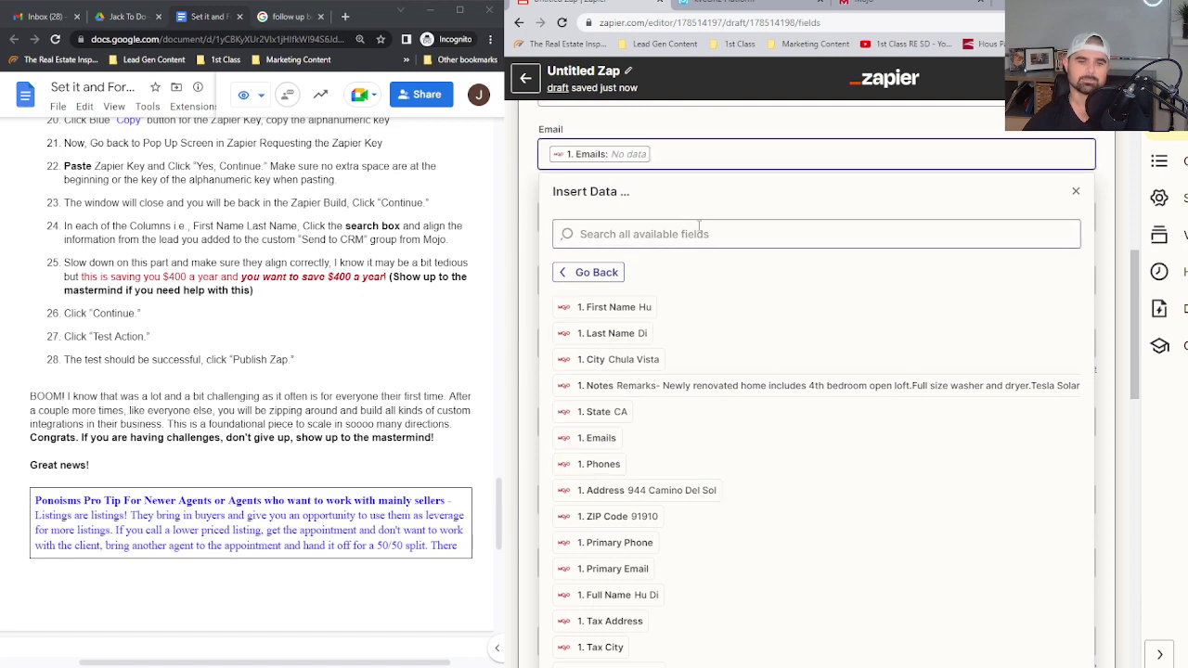
{"action": "left_click", "coordinate": [703, 167]}
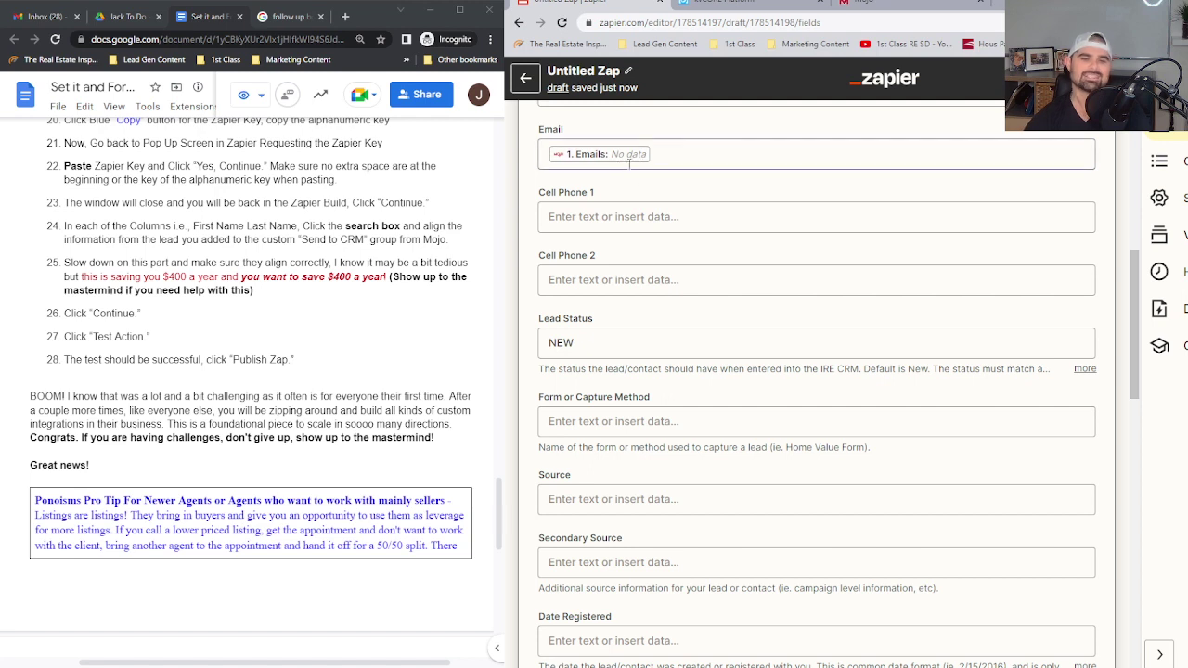
Step: Map the Cell Phone 1 field to the Primary Phone data from the Mojo trigger
{"action": "left_click", "coordinate": [626, 216]}
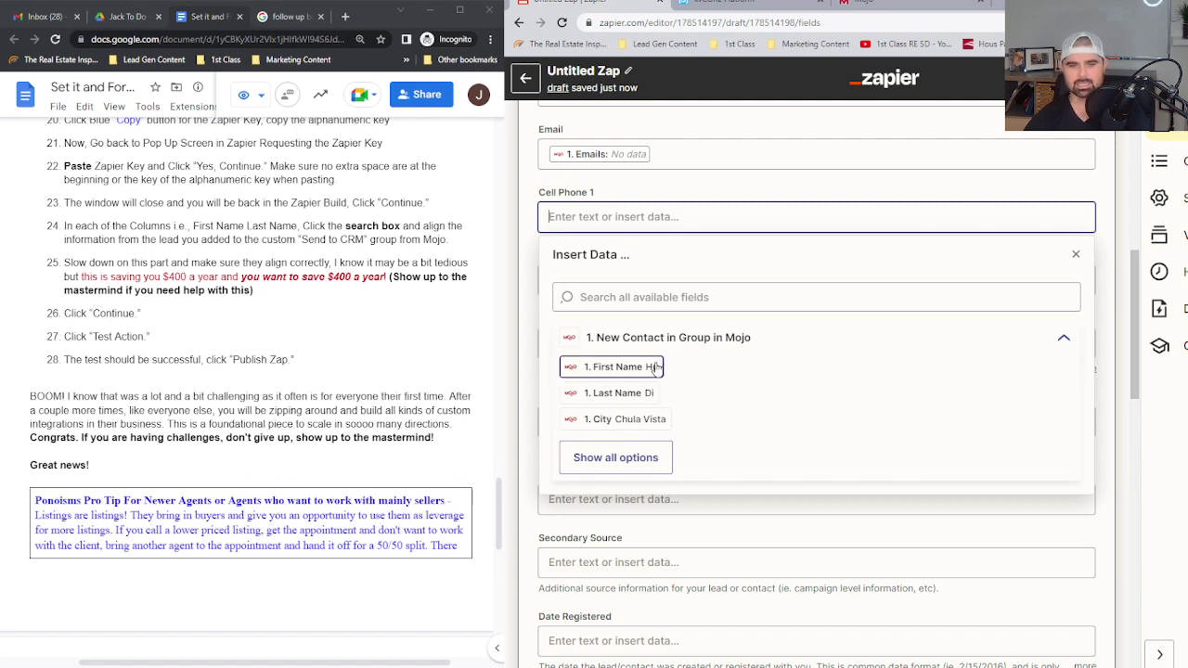
{"action": "scroll", "coordinate": [649, 371], "scroll_direction": "down", "scroll_amount": 1}
{"action": "left_click", "coordinate": [650, 390]}
{"action": "scroll", "coordinate": [661, 344], "scroll_direction": "down", "scroll_amount": 2}
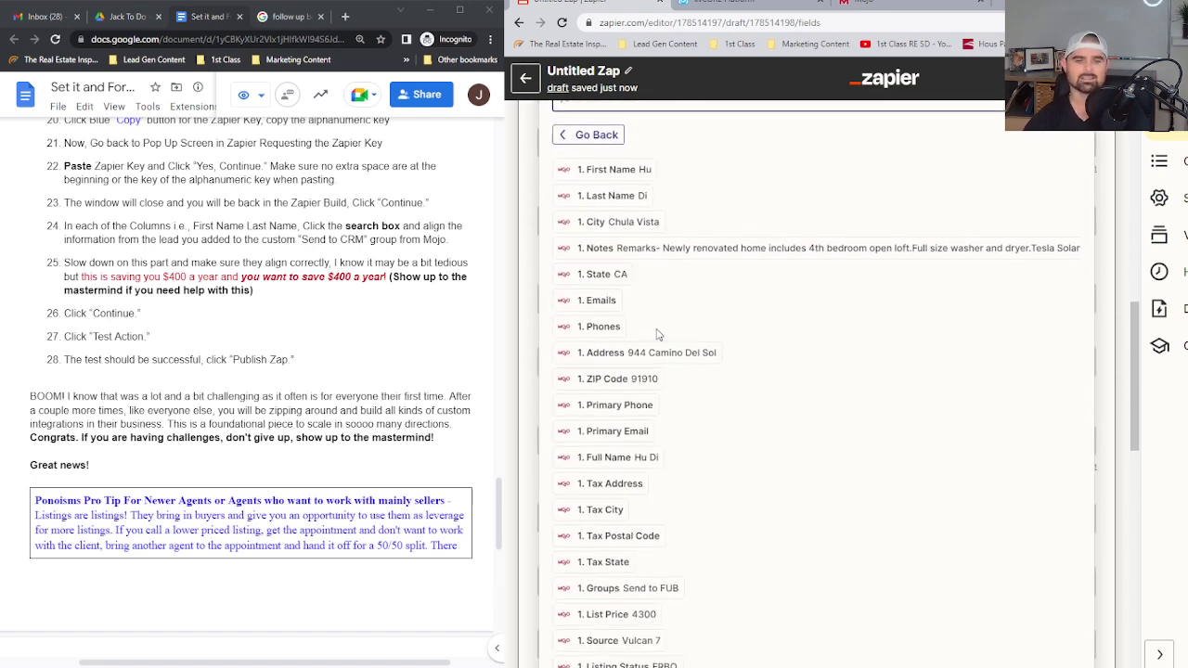
{"action": "left_click", "coordinate": [640, 406]}
Step: Replace the data mapped to the Email field with Primary Email from the Mojo trigger and close the data list
{"action": "left_click", "coordinate": [629, 464]}
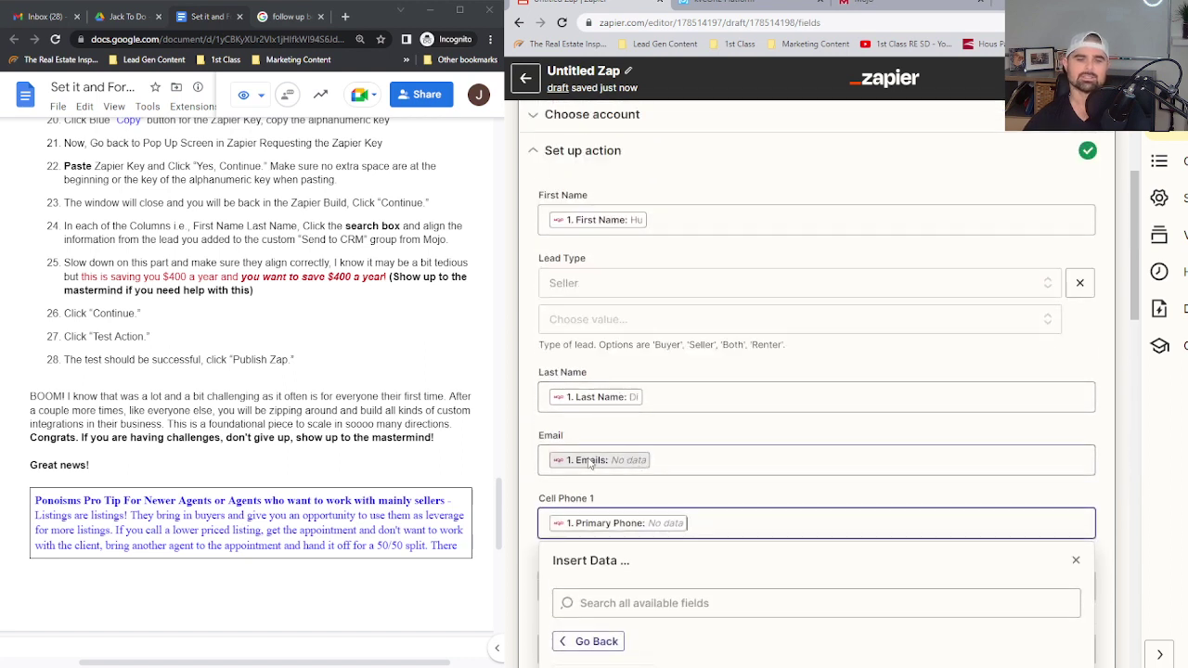
{"action": "key", "text": "BackSpace"}
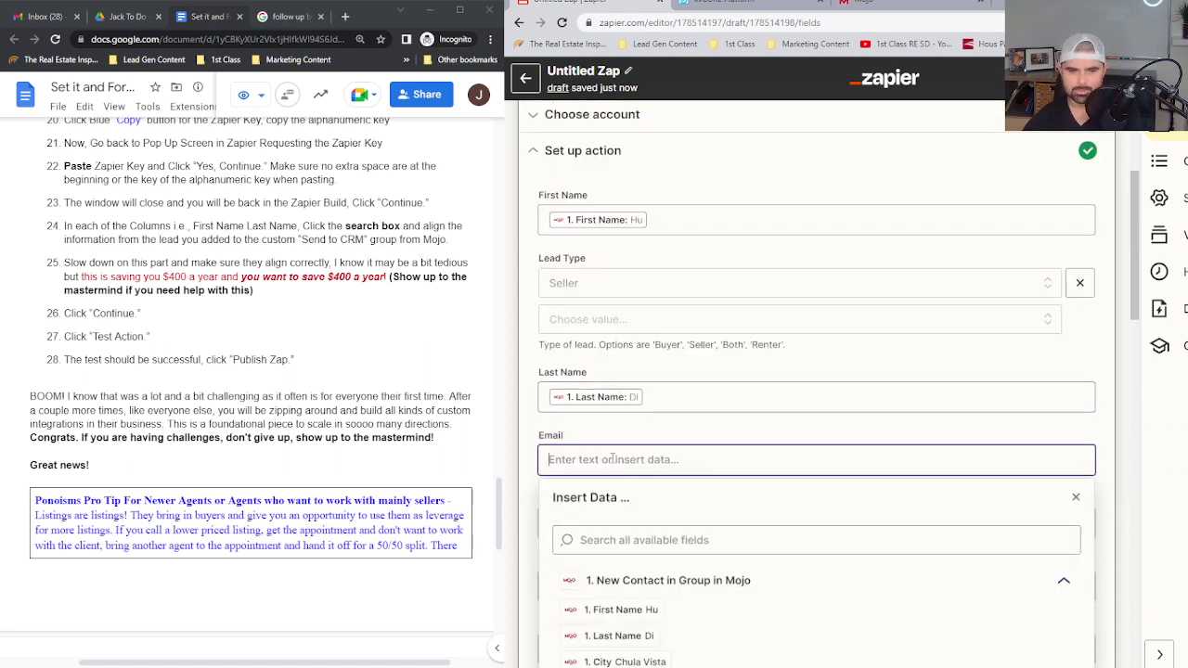
{"action": "scroll", "coordinate": [638, 488], "scroll_direction": "down", "scroll_amount": 3}
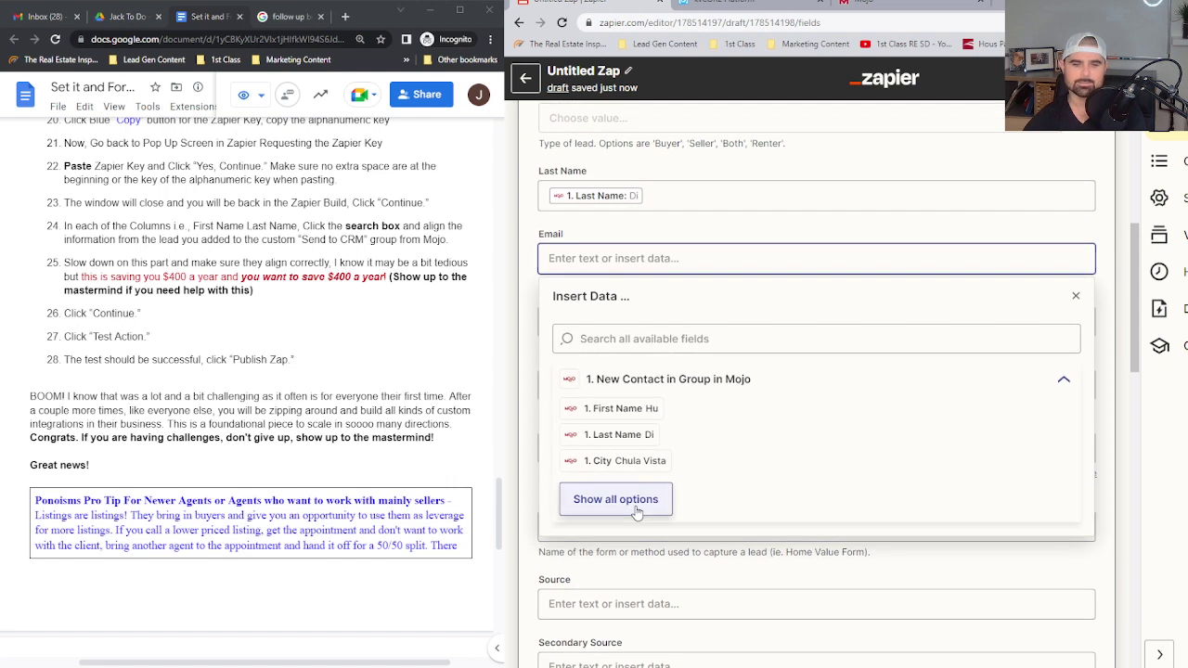
{"action": "left_click", "coordinate": [639, 499]}
{"action": "scroll", "coordinate": [648, 499], "scroll_direction": "down", "scroll_amount": 2}
{"action": "left_click", "coordinate": [641, 472]}
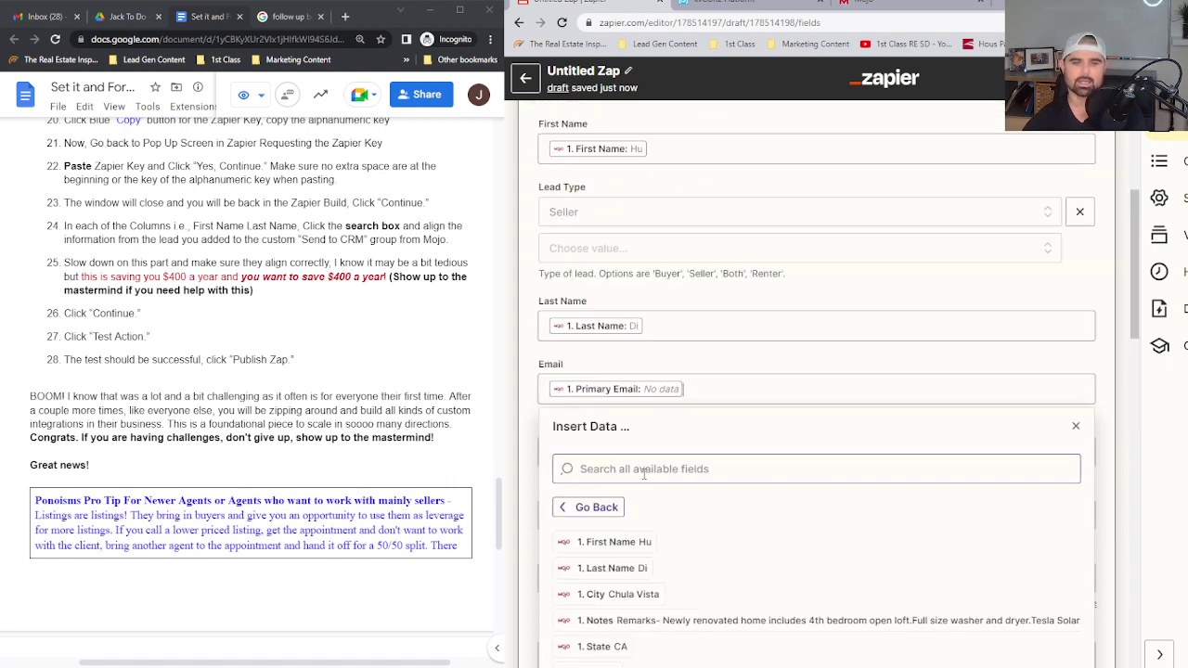
{"action": "scroll", "coordinate": [664, 489], "scroll_direction": "up", "scroll_amount": 3}
{"action": "scroll", "coordinate": [661, 469], "scroll_direction": "down", "scroll_amount": 1}
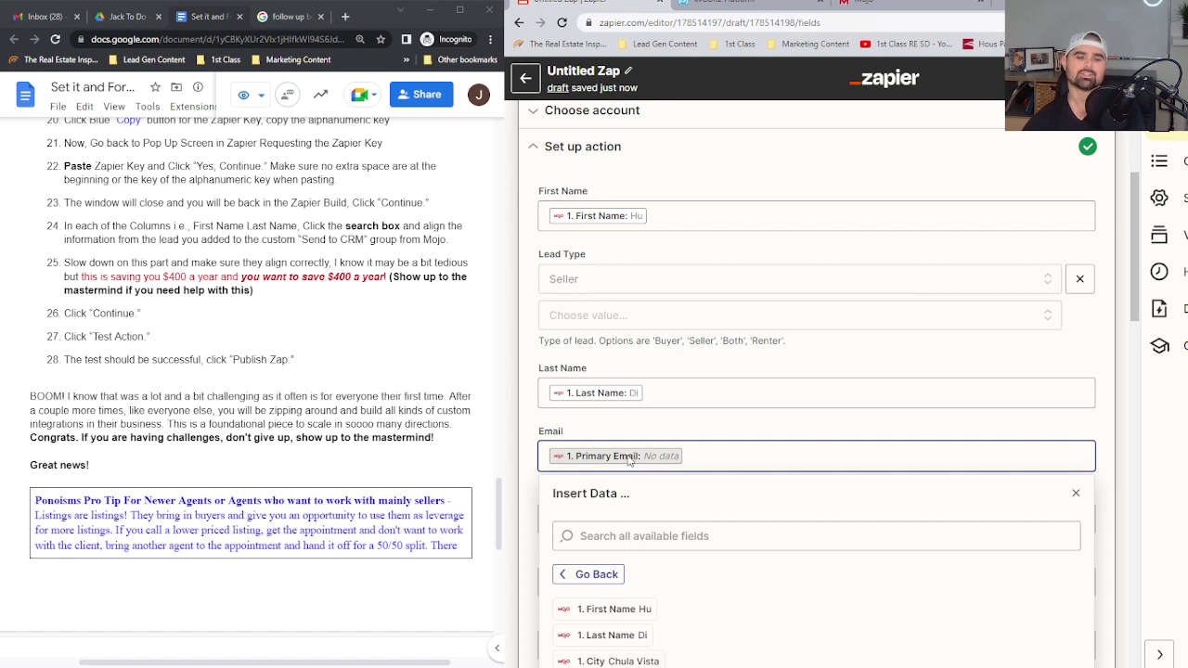
{"action": "scroll", "coordinate": [620, 467], "scroll_direction": "down", "scroll_amount": 1}
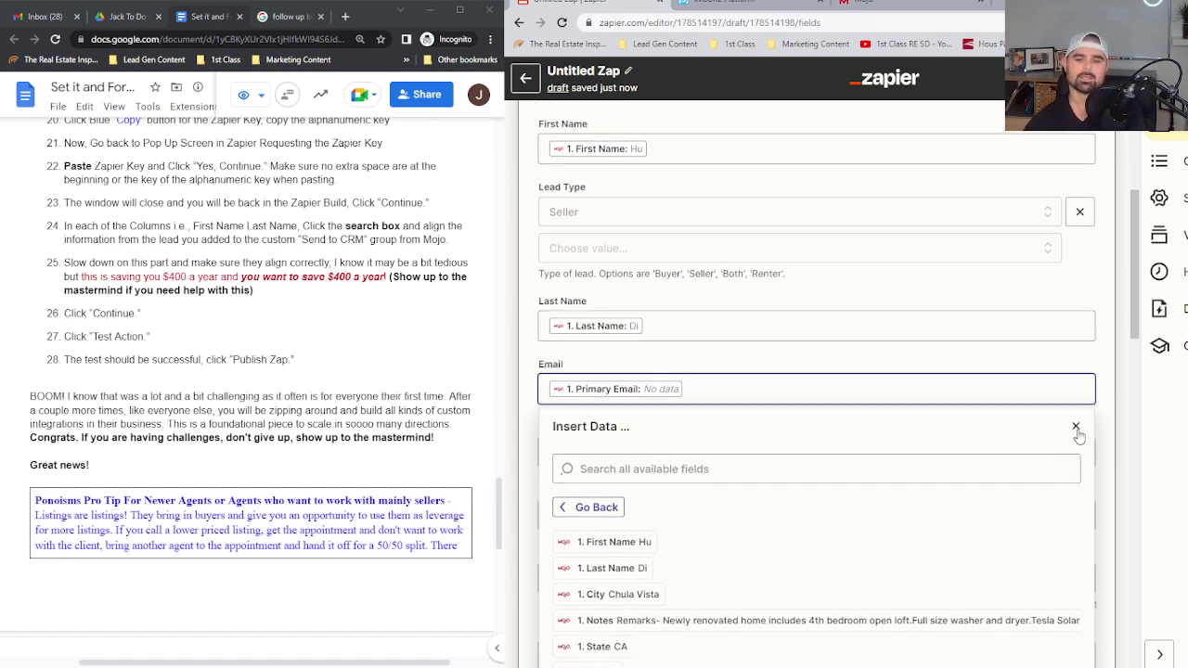
{"action": "left_click", "coordinate": [597, 444]}
Step: Map the Cell Phone 2 field to the Mojo Phones data, searching the available fields for "Phone"
{"action": "scroll", "coordinate": [605, 436], "scroll_direction": "down", "scroll_amount": 1}
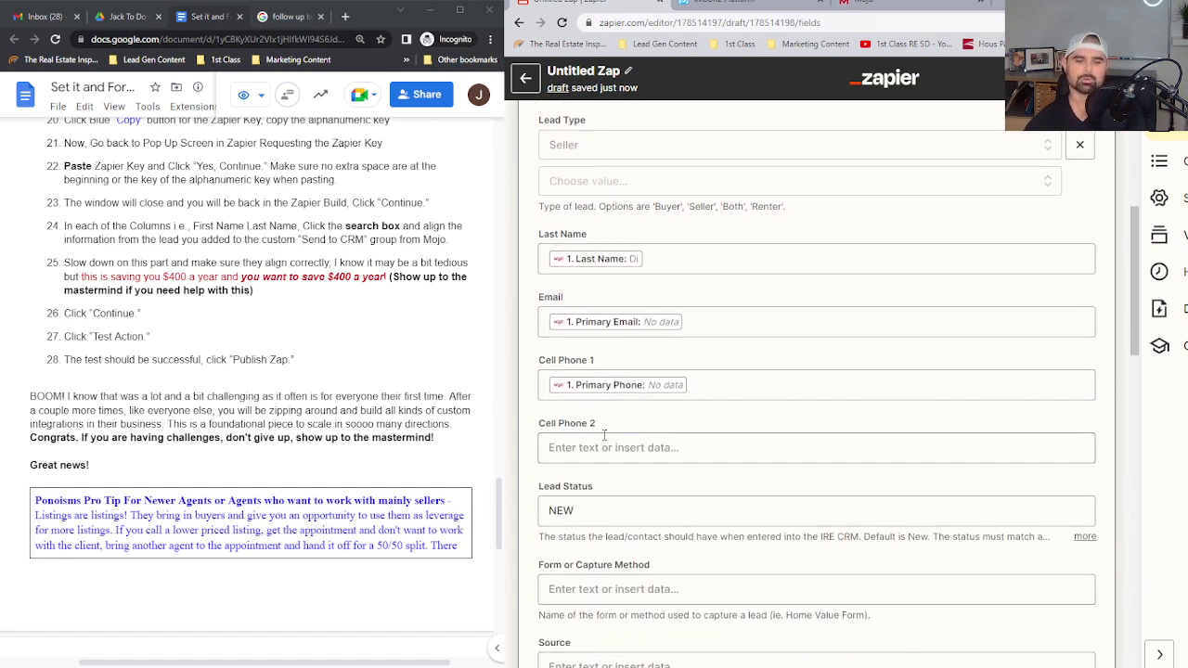
{"action": "left_click", "coordinate": [599, 450]}
{"action": "scroll", "coordinate": [633, 575], "scroll_direction": "down", "scroll_amount": 2}
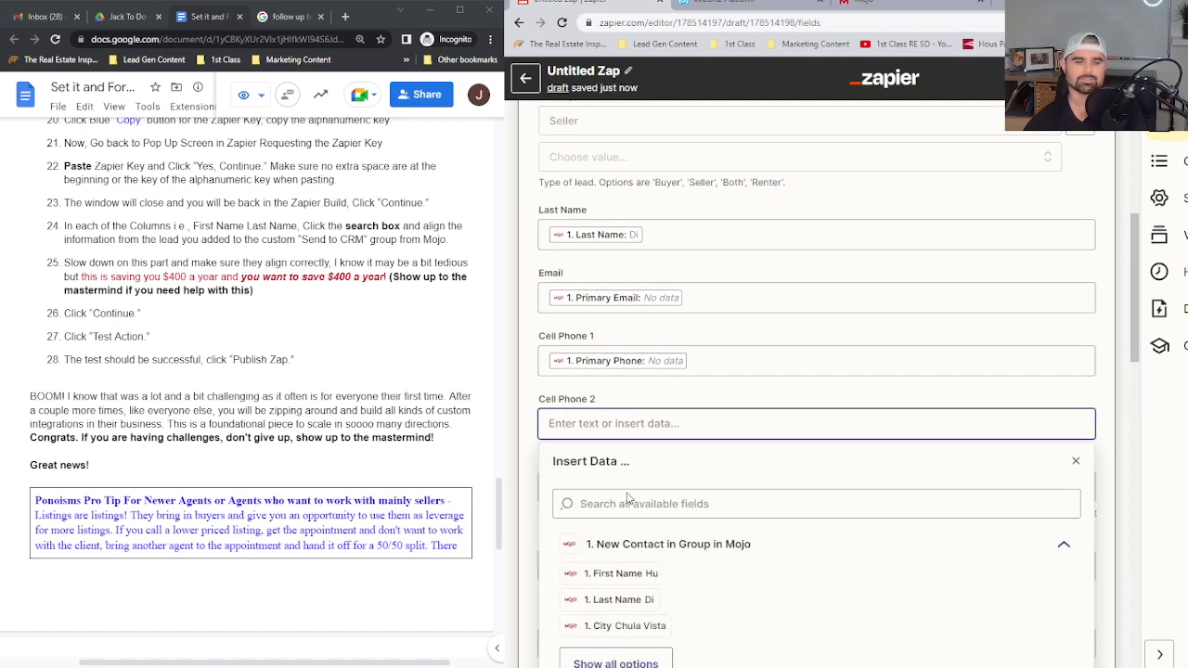
{"action": "left_click", "coordinate": [631, 564]}
{"action": "scroll", "coordinate": [636, 527], "scroll_direction": "down", "scroll_amount": 3}
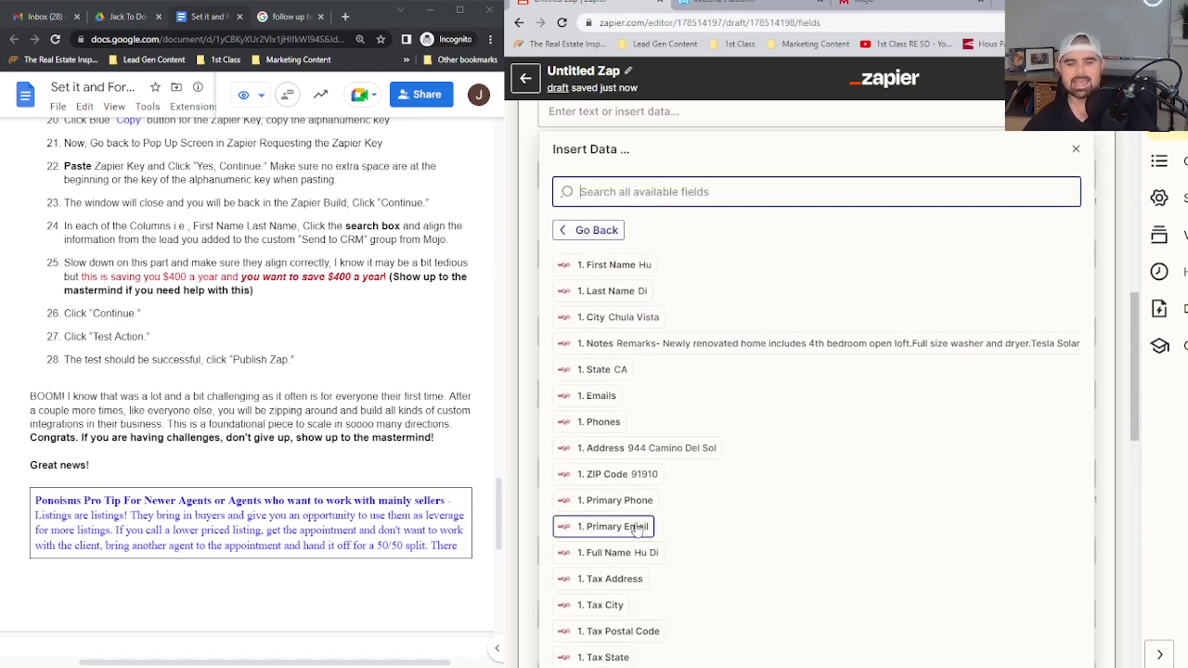
{"action": "scroll", "coordinate": [637, 527], "scroll_direction": "down", "scroll_amount": 5}
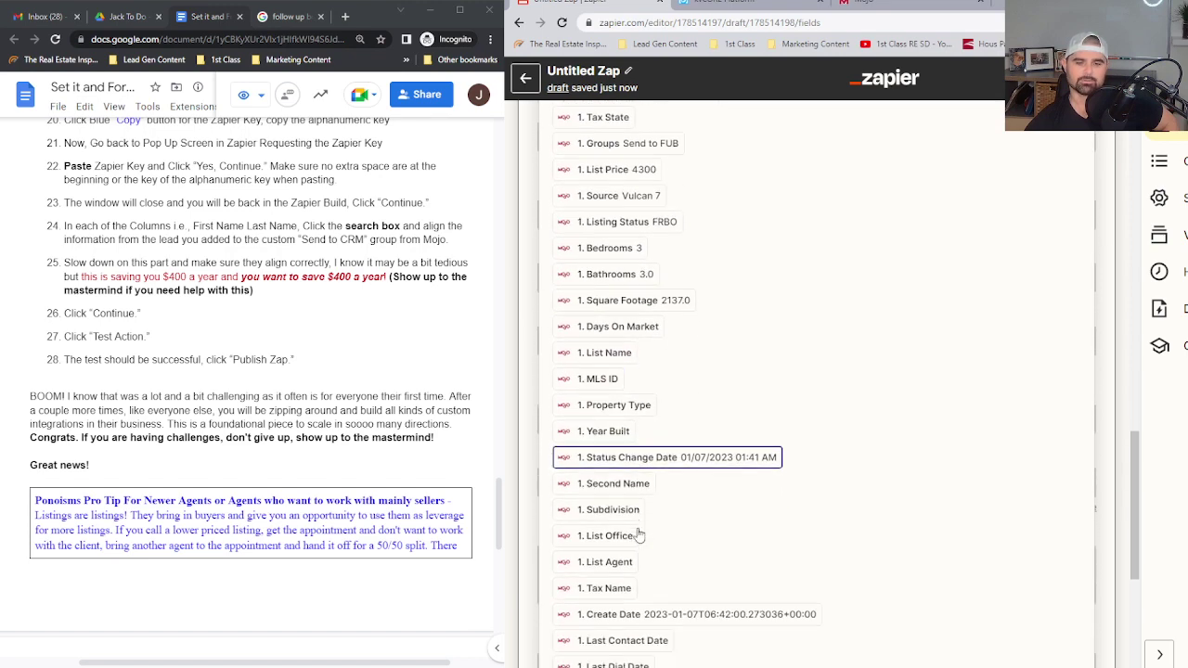
{"action": "scroll", "coordinate": [638, 534], "scroll_direction": "down", "scroll_amount": 4}
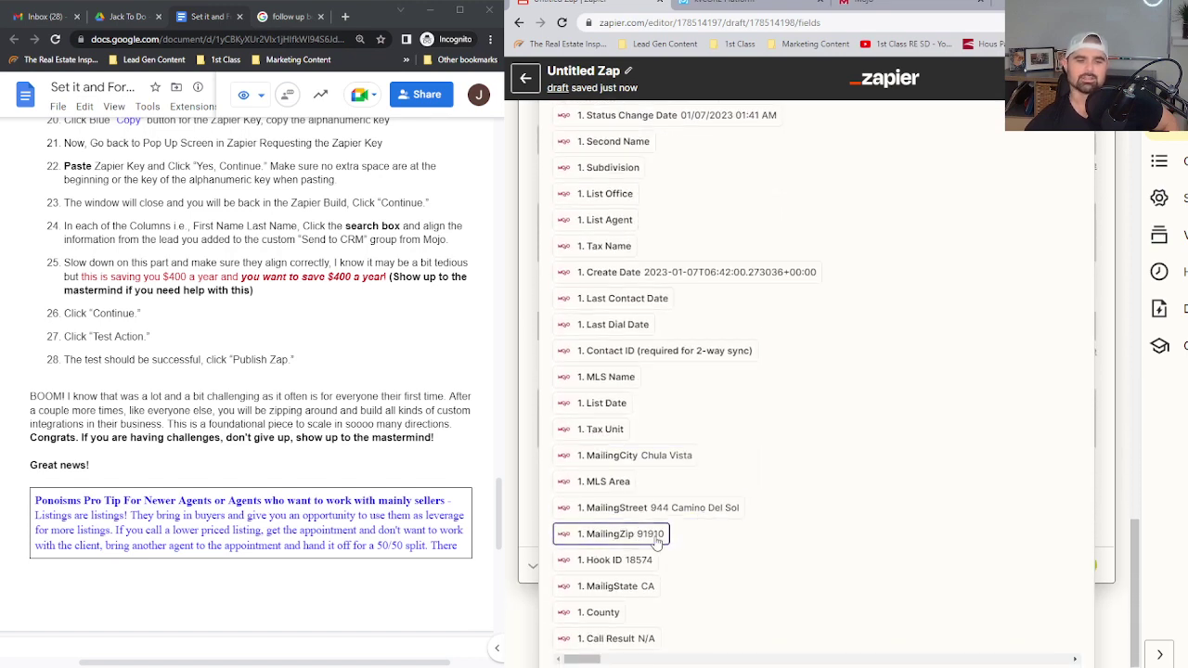
{"action": "scroll", "coordinate": [650, 541], "scroll_direction": "up", "scroll_amount": 4}
{"action": "scroll", "coordinate": [653, 545], "scroll_direction": "up", "scroll_amount": 10}
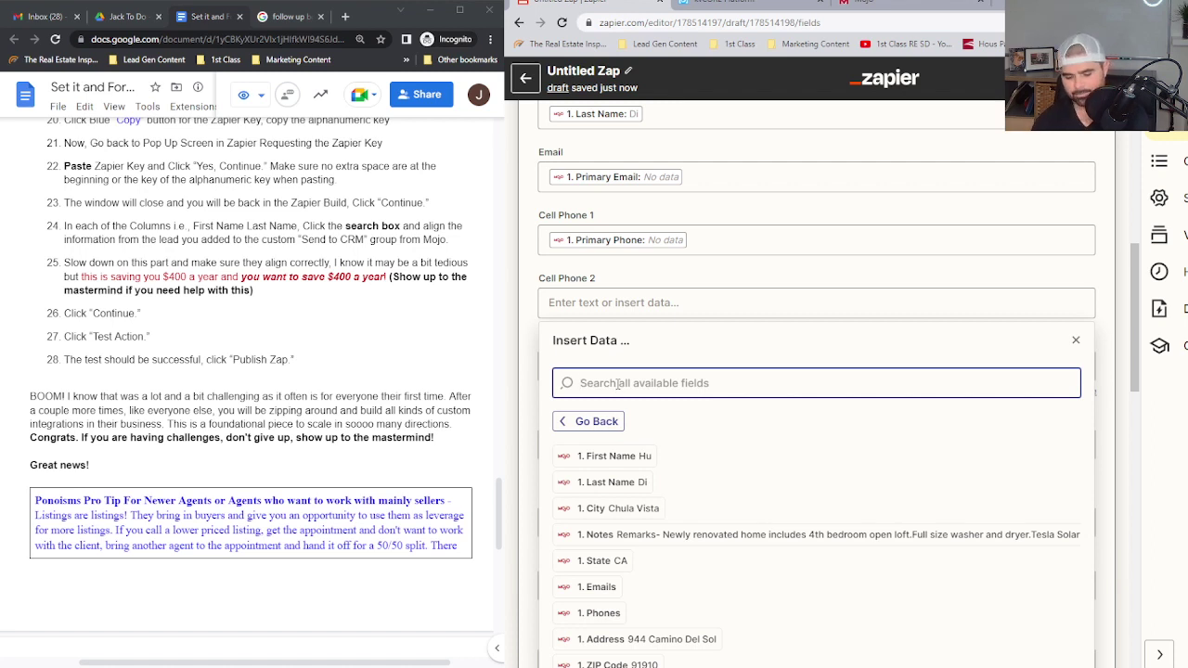
{"action": "type", "text": "Phone"}
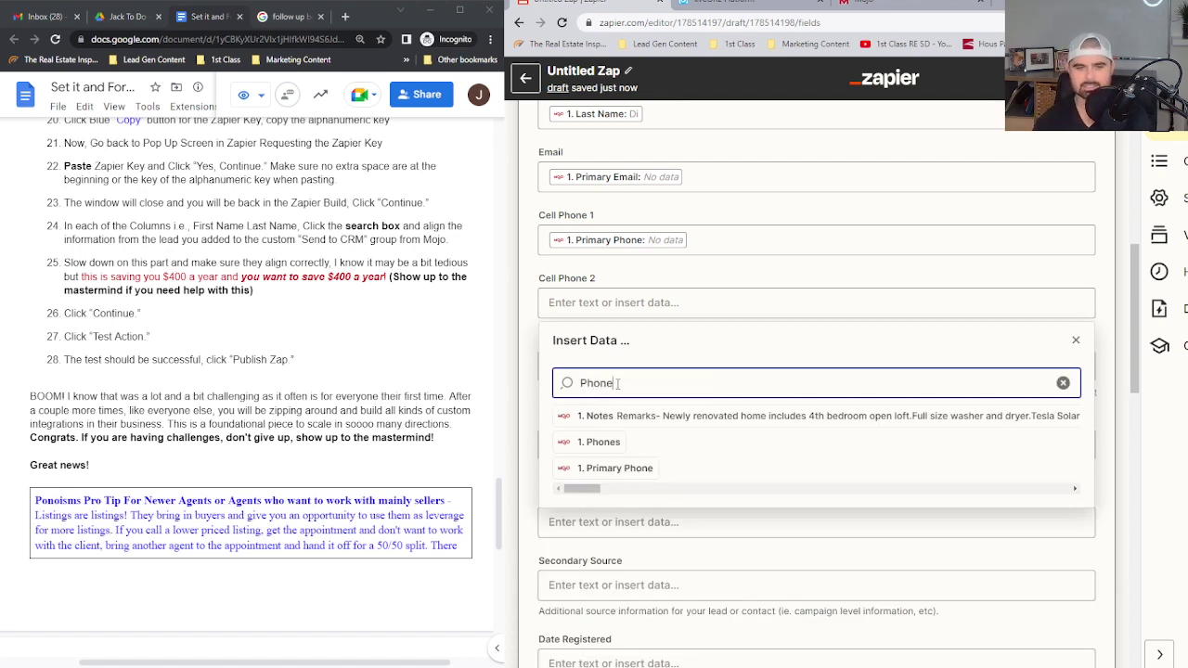
{"action": "left_click", "coordinate": [606, 446]}
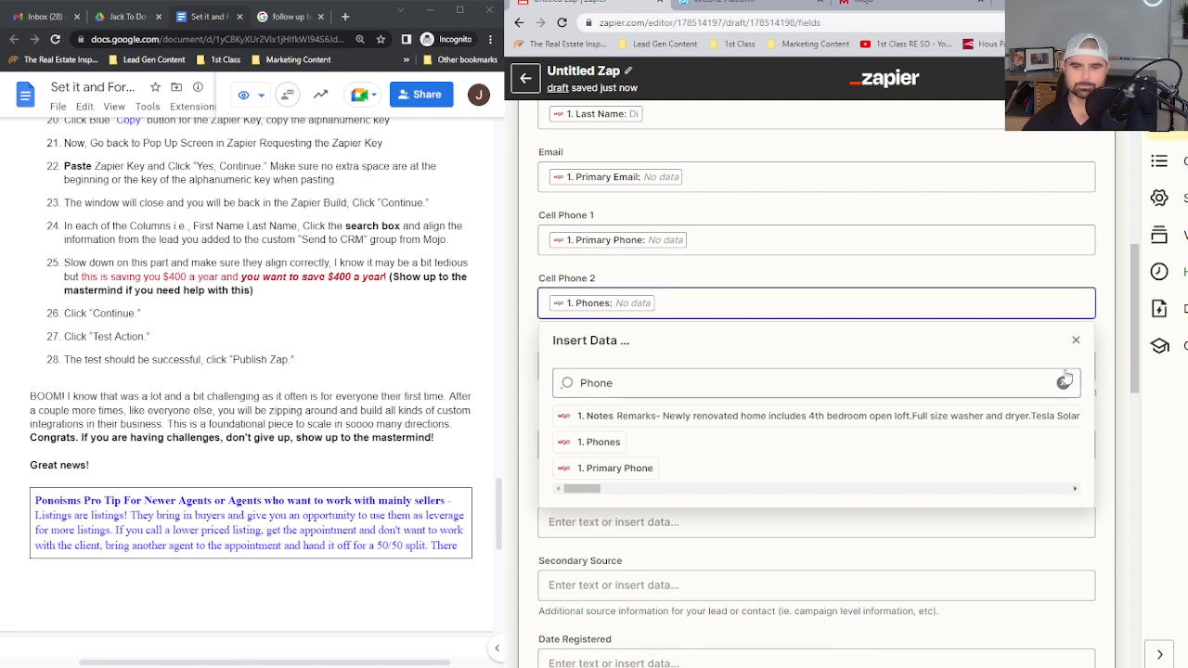
Step: Close the data list and look over the Lead Status and Form or Capture Method fields
{"action": "left_click", "coordinate": [1076, 341]}
{"action": "scroll", "coordinate": [836, 362], "scroll_direction": "down", "scroll_amount": 1}
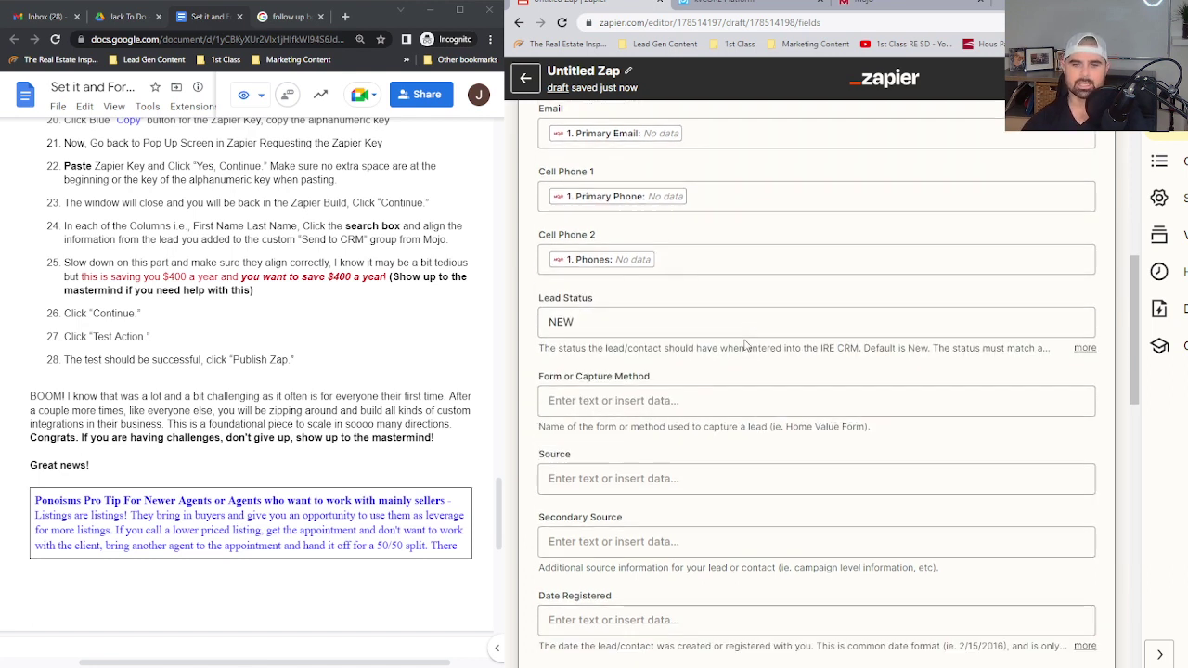
{"action": "left_click", "coordinate": [656, 295]}
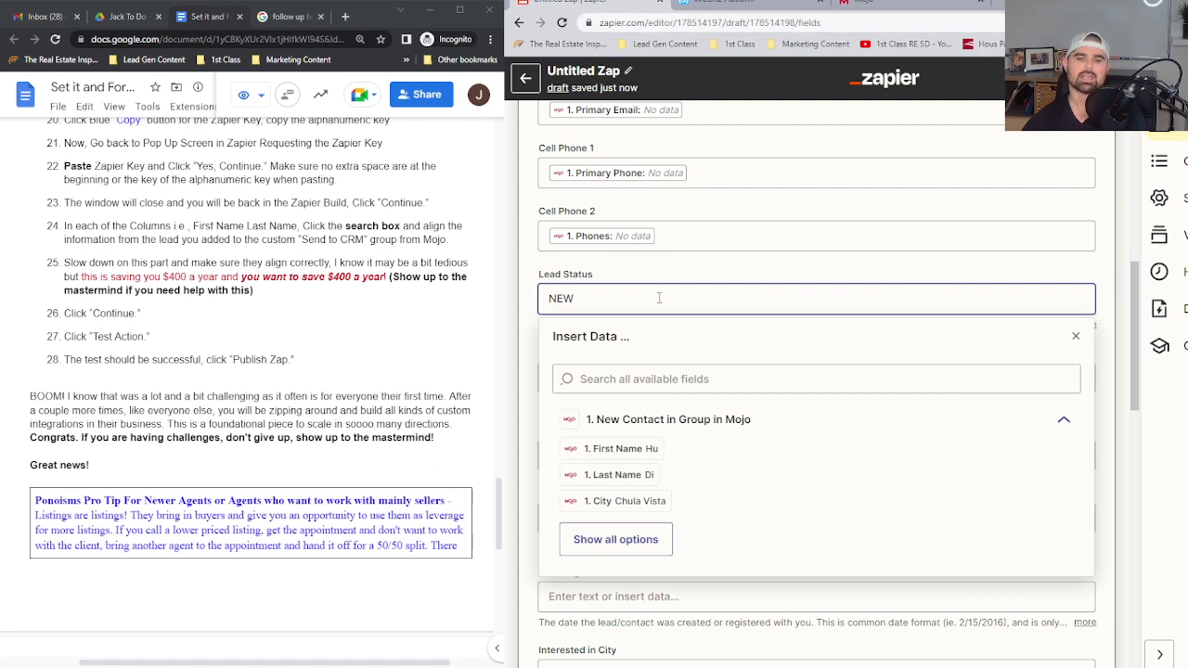
{"action": "key", "text": "Escape"}
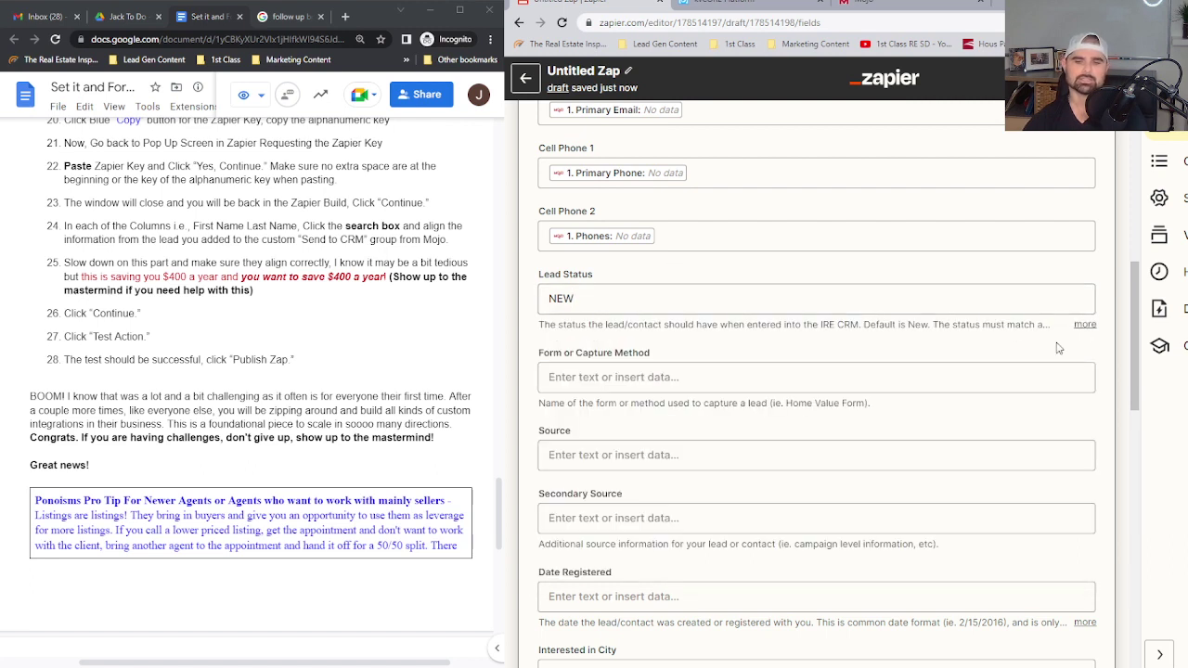
{"action": "left_click", "coordinate": [666, 376]}
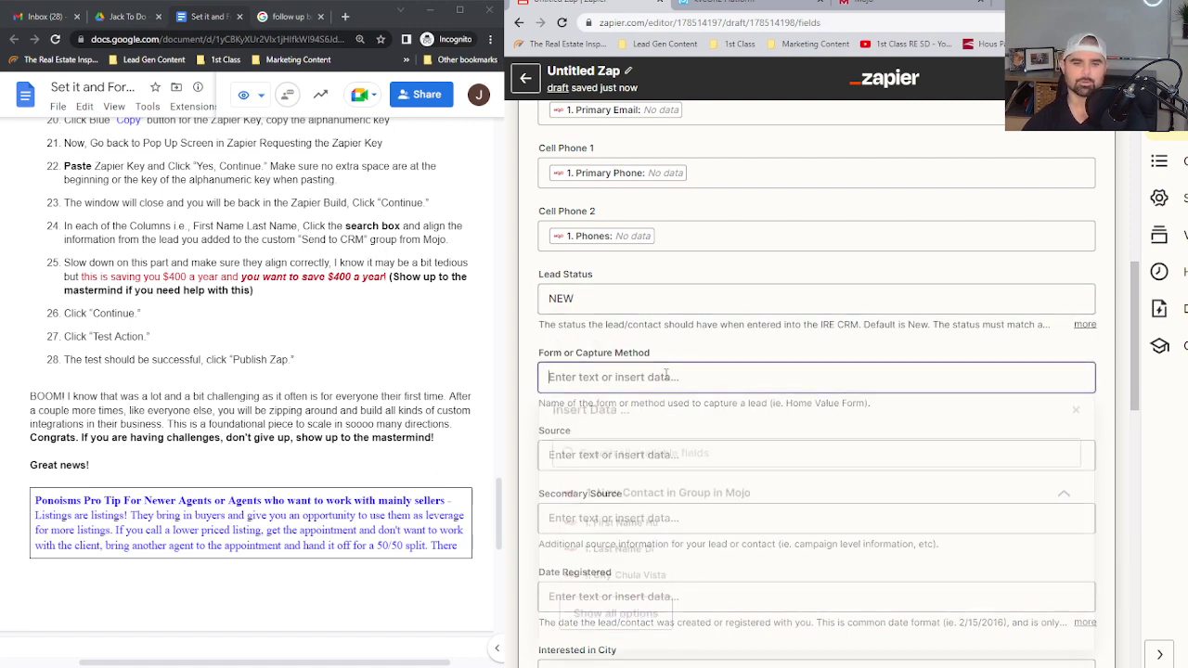
{"action": "left_click", "coordinate": [677, 345]}
{"action": "scroll", "coordinate": [677, 345], "scroll_direction": "down", "scroll_amount": 2}
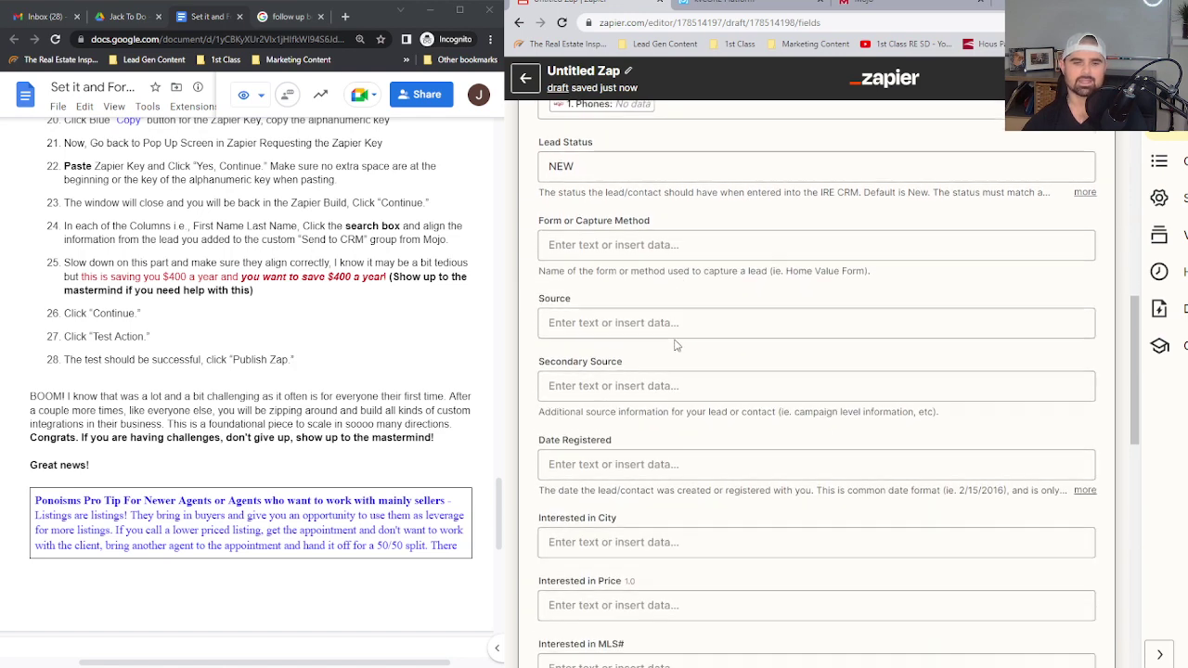
{"action": "left_click", "coordinate": [616, 321]}
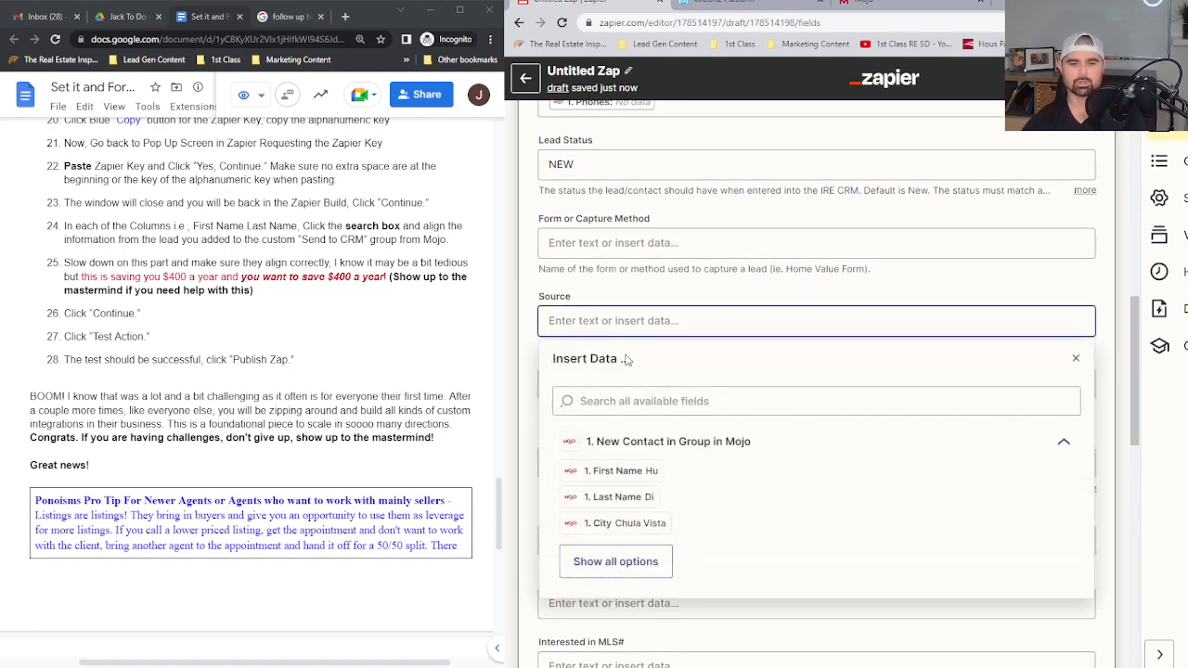
{"action": "left_click", "coordinate": [646, 400]}
{"action": "type", "text": "Mojo"}
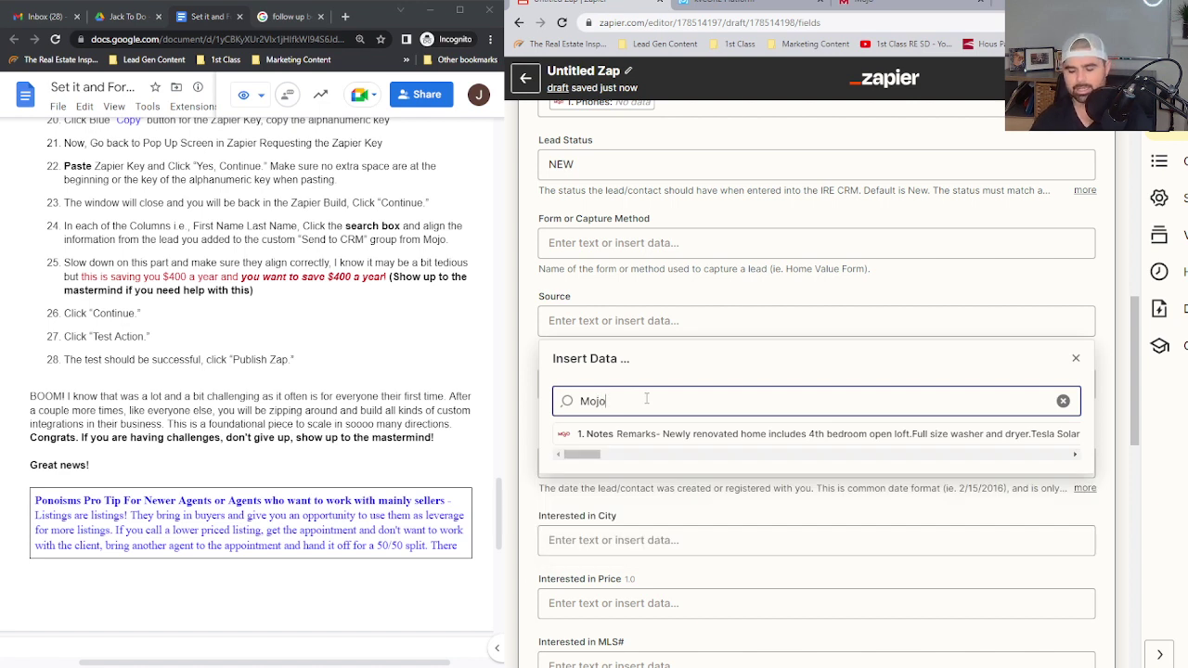
{"action": "left_click", "coordinate": [687, 292]}
Step: Set the Source field to the fixed text "Vulcan" and close its data list
{"action": "left_click", "coordinate": [661, 317]}
{"action": "type", "text": "V"}
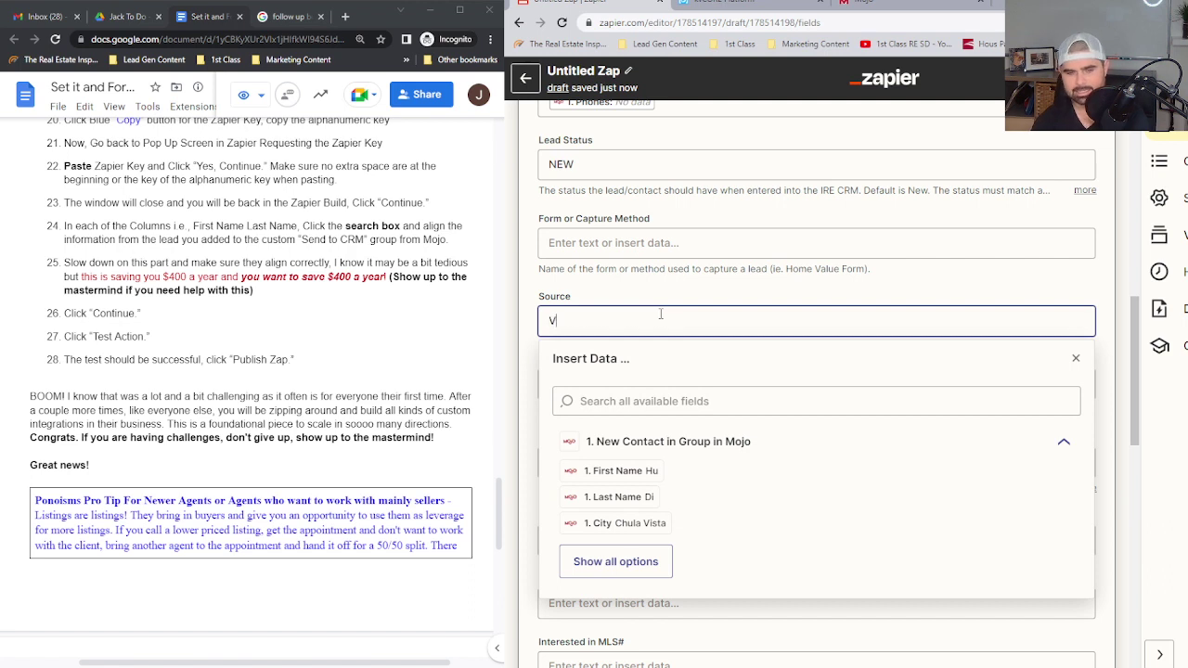
{"action": "type", "text": "ulcan"}
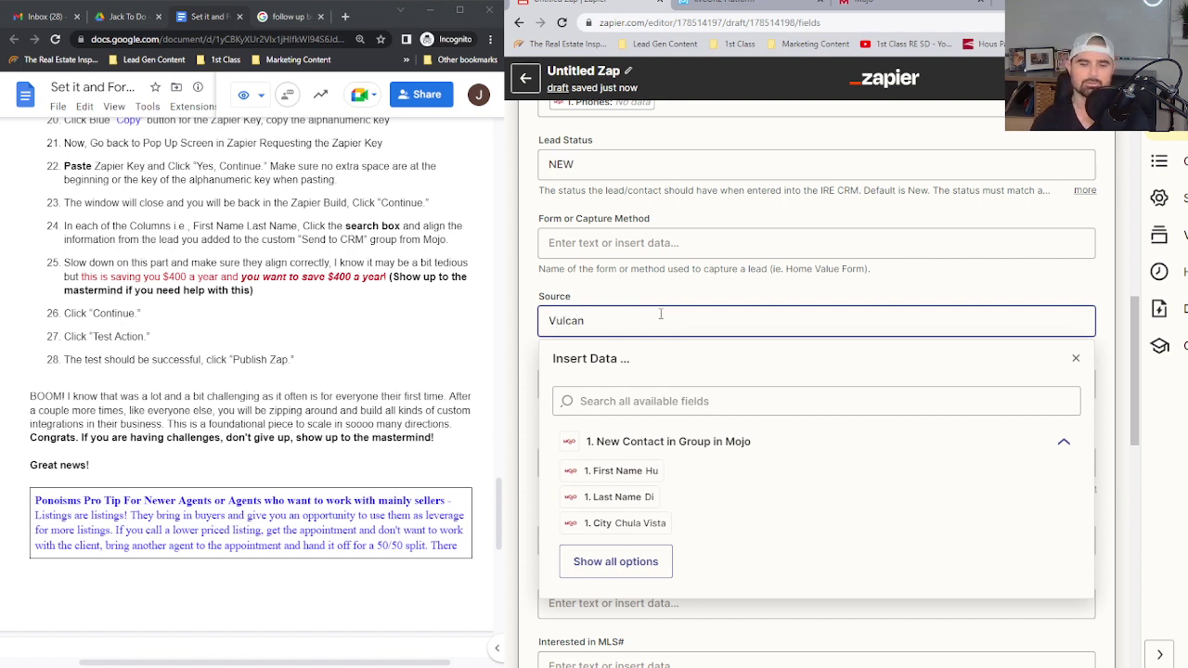
{"action": "left_click", "coordinate": [668, 288]}
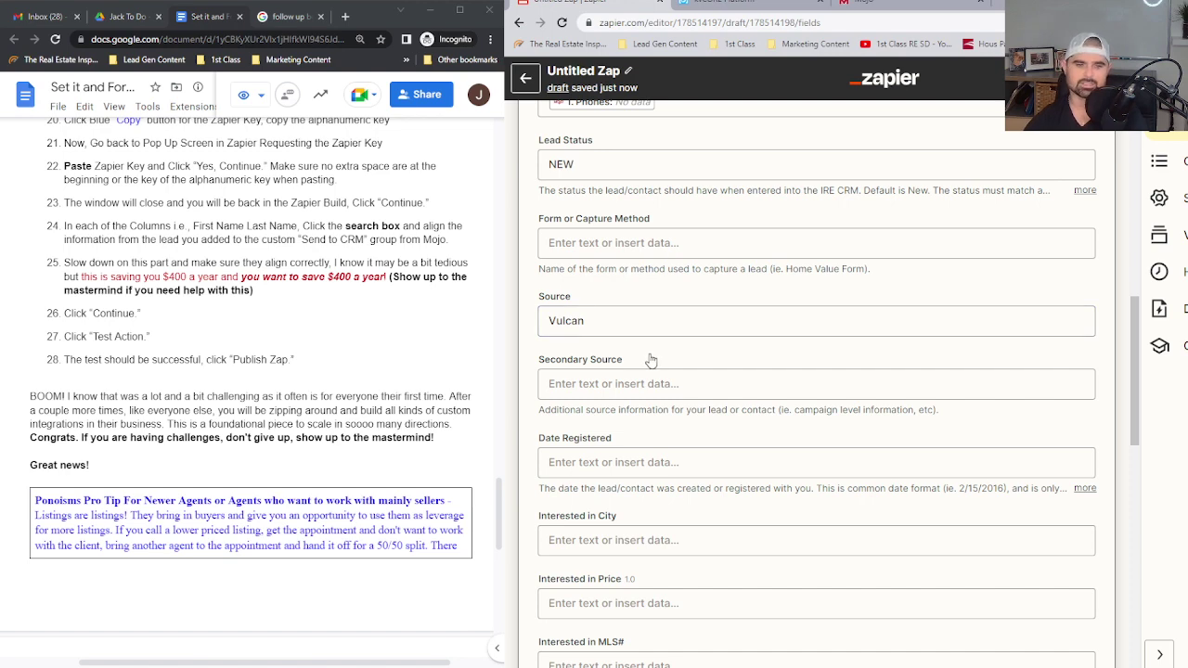
Step: Review the optional fields from Secondary Source and Date Registered through Interested in City, Price and MLS# to the primary address fields
{"action": "scroll", "coordinate": [654, 356], "scroll_direction": "down", "scroll_amount": 2}
{"action": "scroll", "coordinate": [656, 353], "scroll_direction": "down", "scroll_amount": 1}
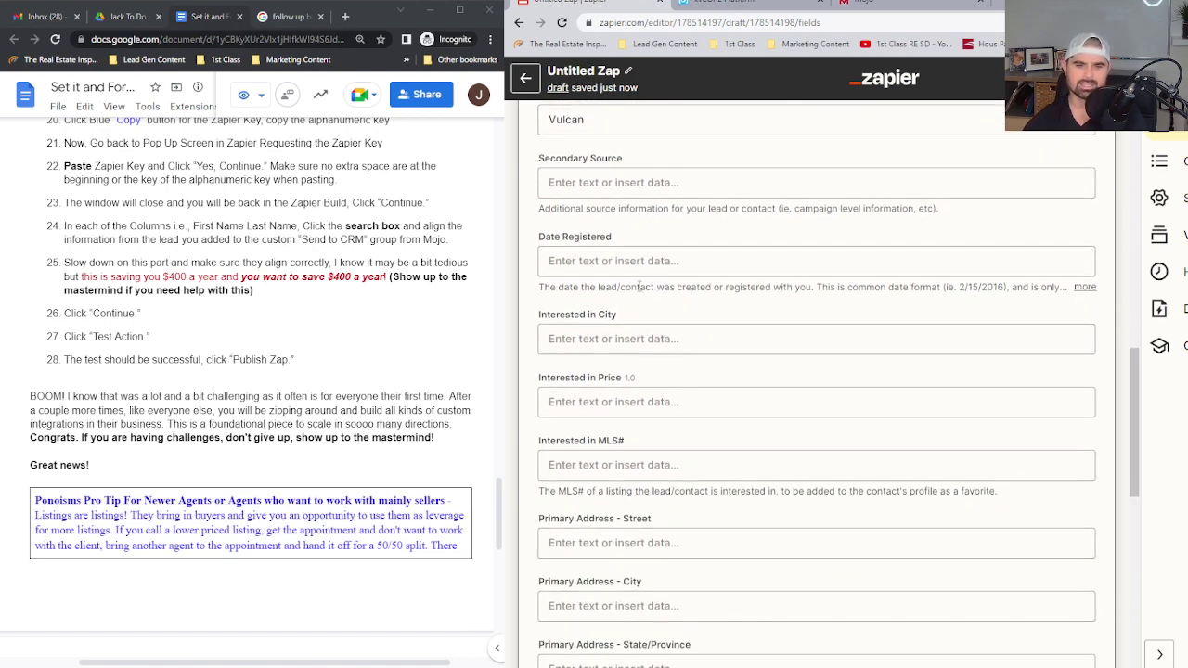
{"action": "left_click", "coordinate": [629, 265]}
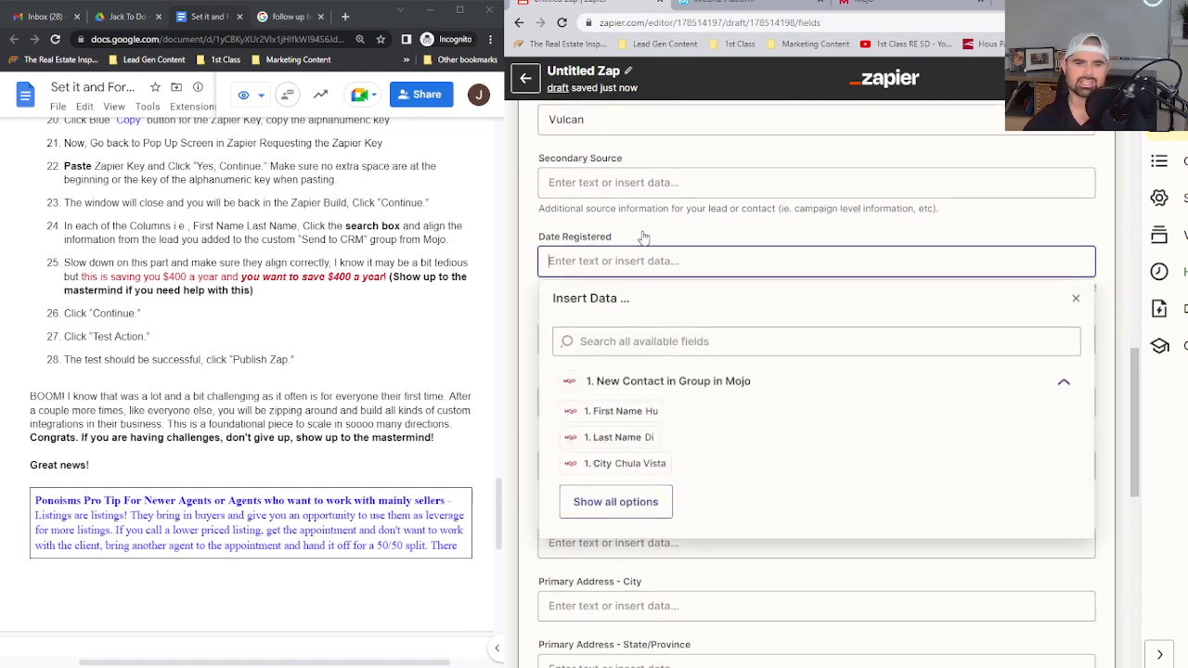
{"action": "left_click", "coordinate": [642, 240]}
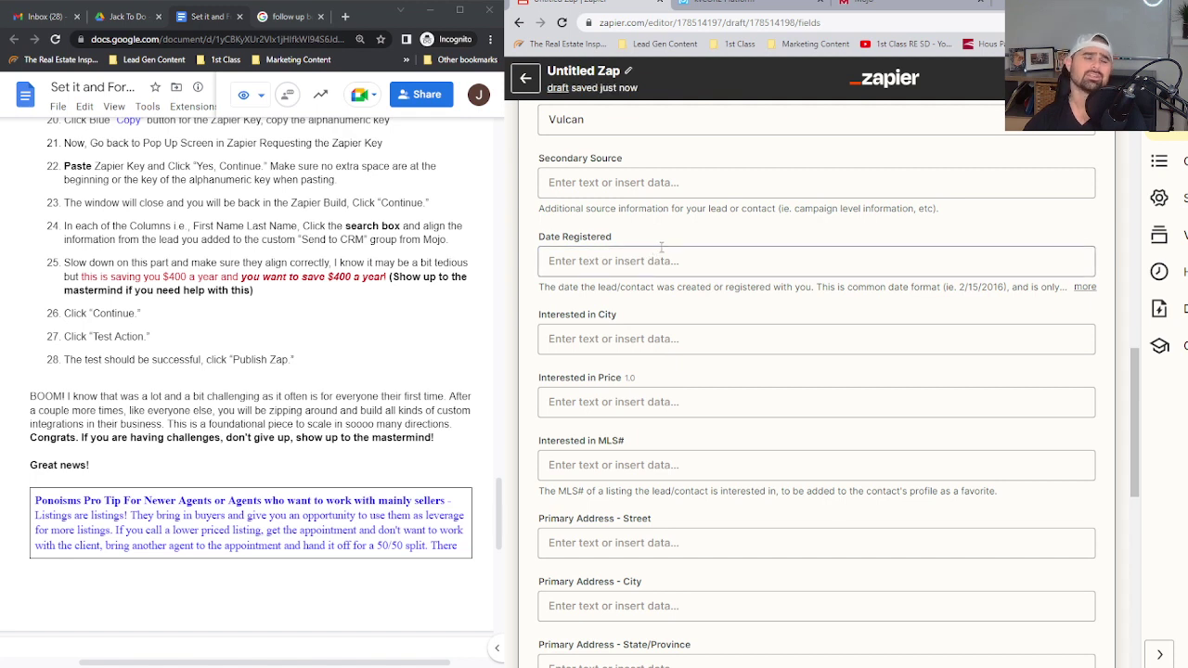
{"action": "scroll", "coordinate": [712, 303], "scroll_direction": "down", "scroll_amount": 1}
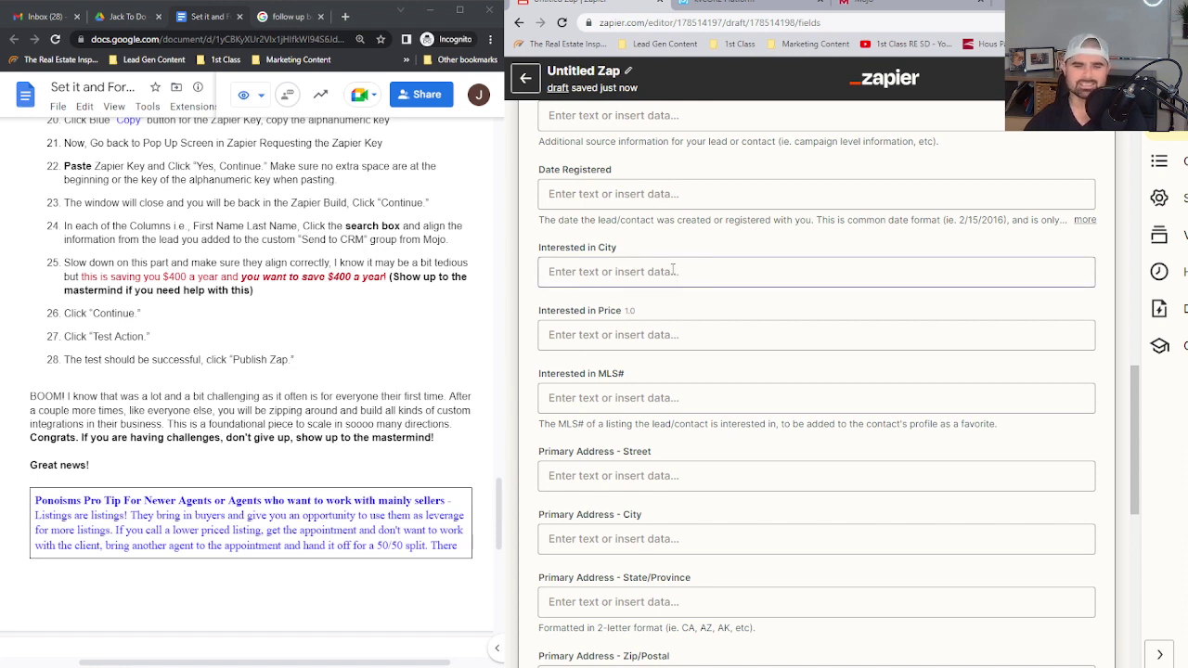
{"action": "scroll", "coordinate": [673, 286], "scroll_direction": "down", "scroll_amount": 1}
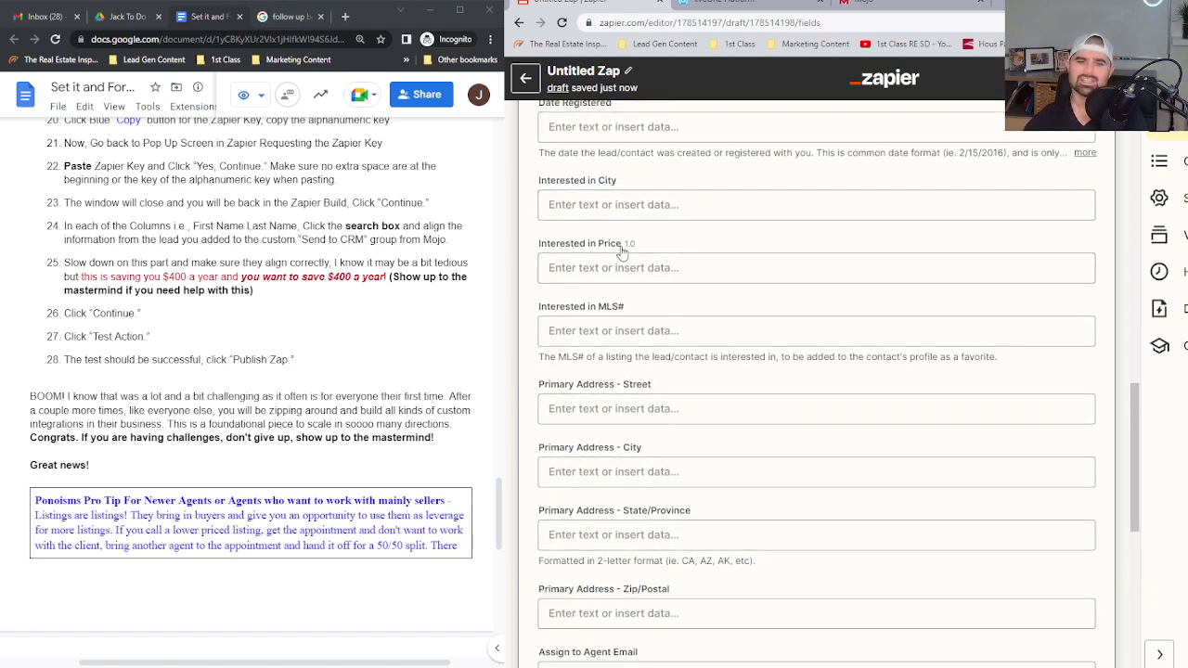
{"action": "scroll", "coordinate": [687, 257], "scroll_direction": "down", "scroll_amount": 1}
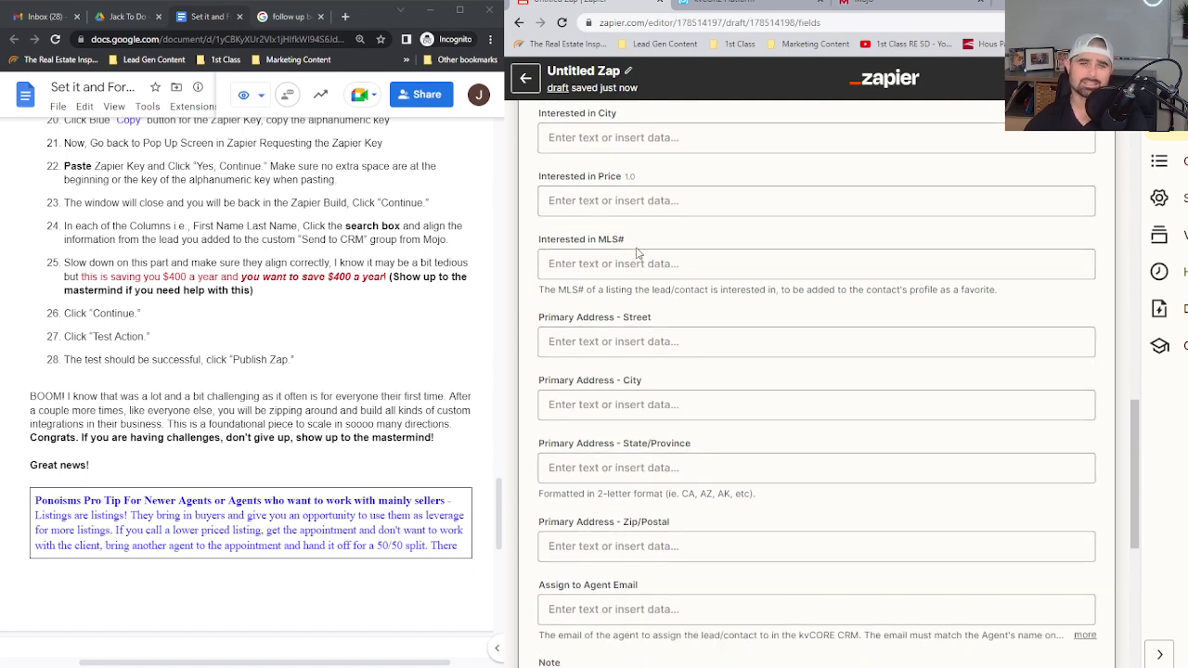
{"action": "scroll", "coordinate": [641, 260], "scroll_direction": "down", "scroll_amount": 1}
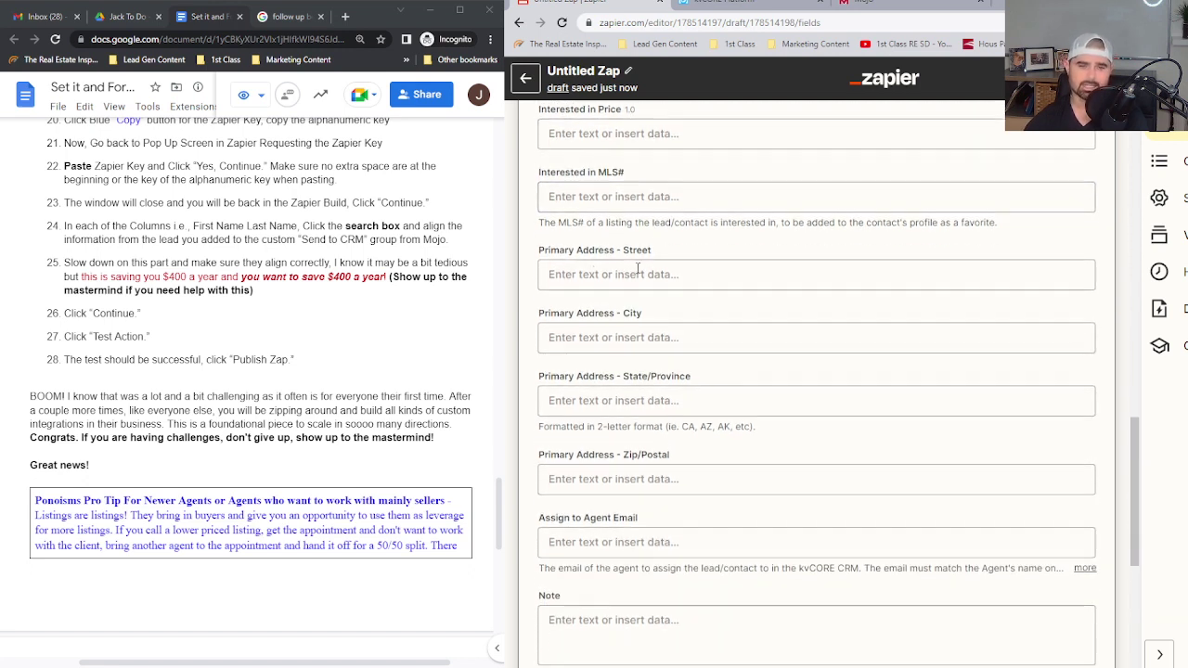
Step: Search the Mojo data available for the Primary Address - Street field for "primary" and for "addres"
{"action": "left_click", "coordinate": [592, 278]}
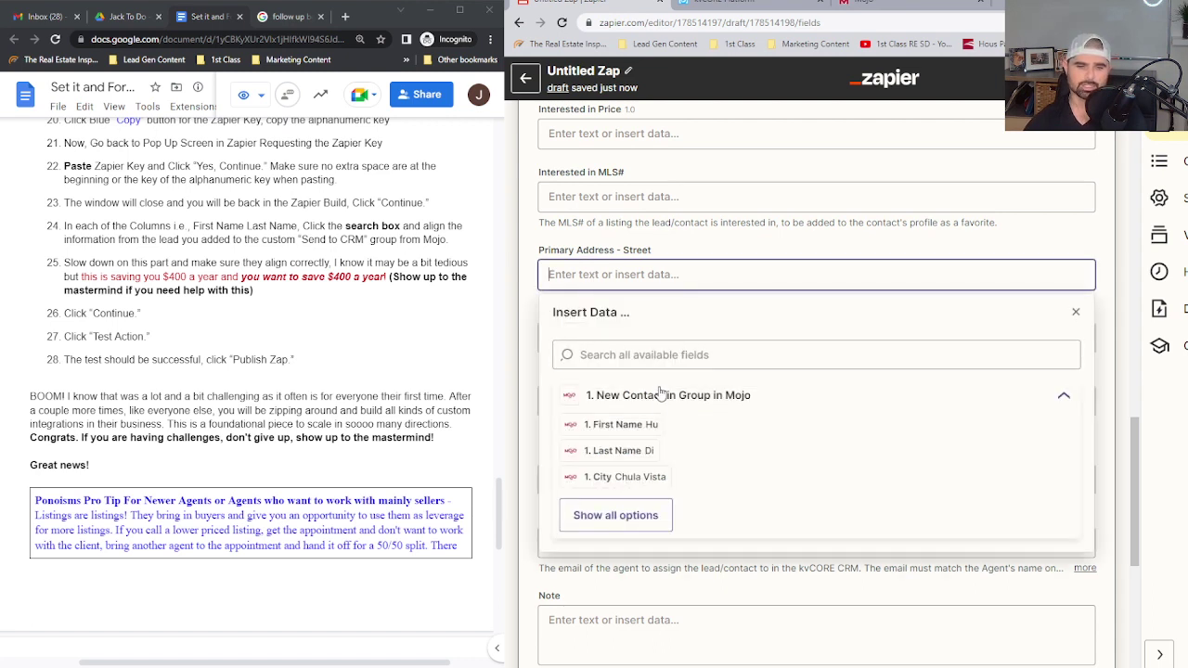
{"action": "type", "text": "primary"}
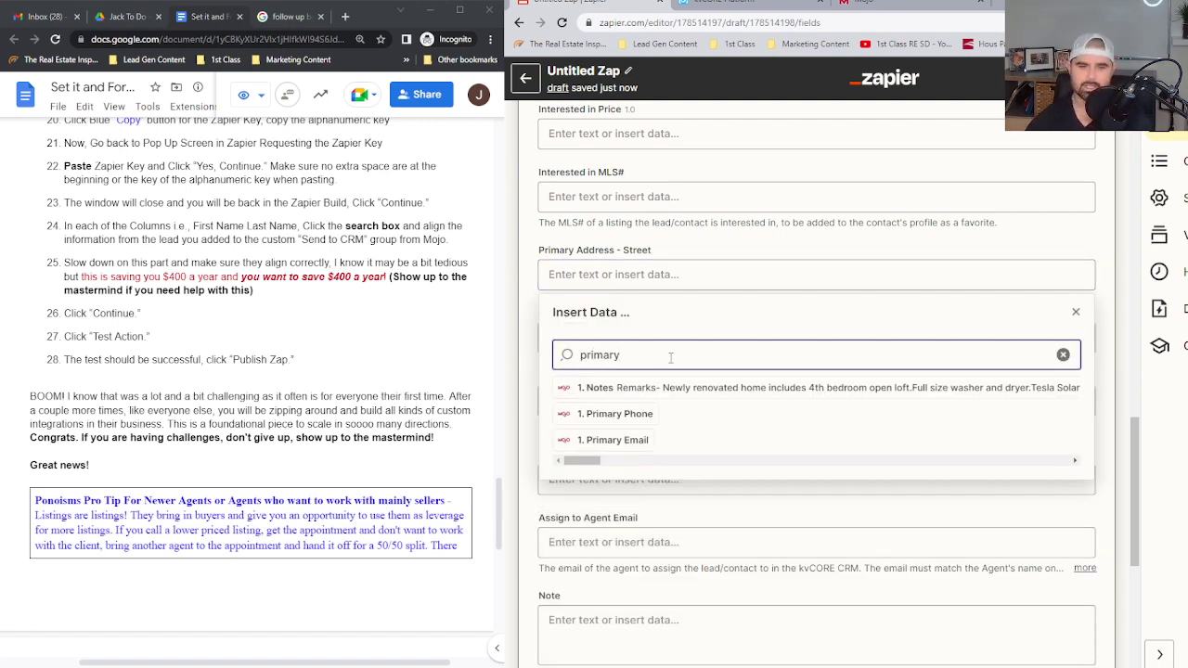
{"action": "scroll", "coordinate": [673, 390], "scroll_direction": "down", "scroll_amount": 2}
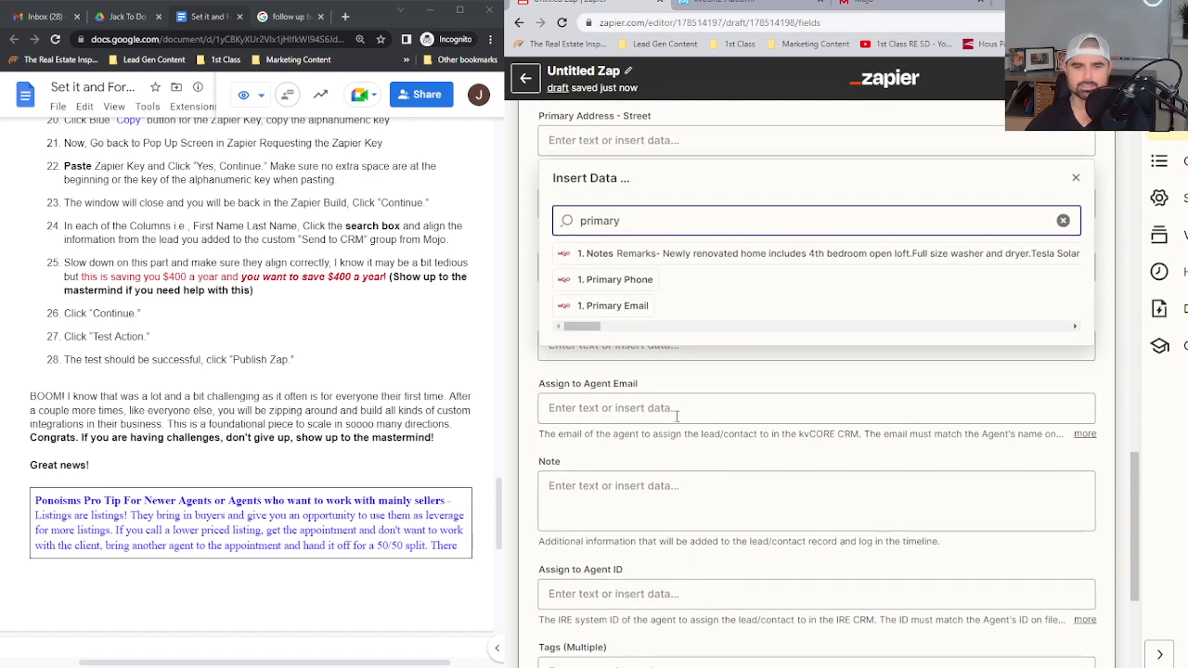
{"action": "scroll", "coordinate": [613, 436], "scroll_direction": "up", "scroll_amount": 1}
{"action": "double_click", "coordinate": [628, 288]}
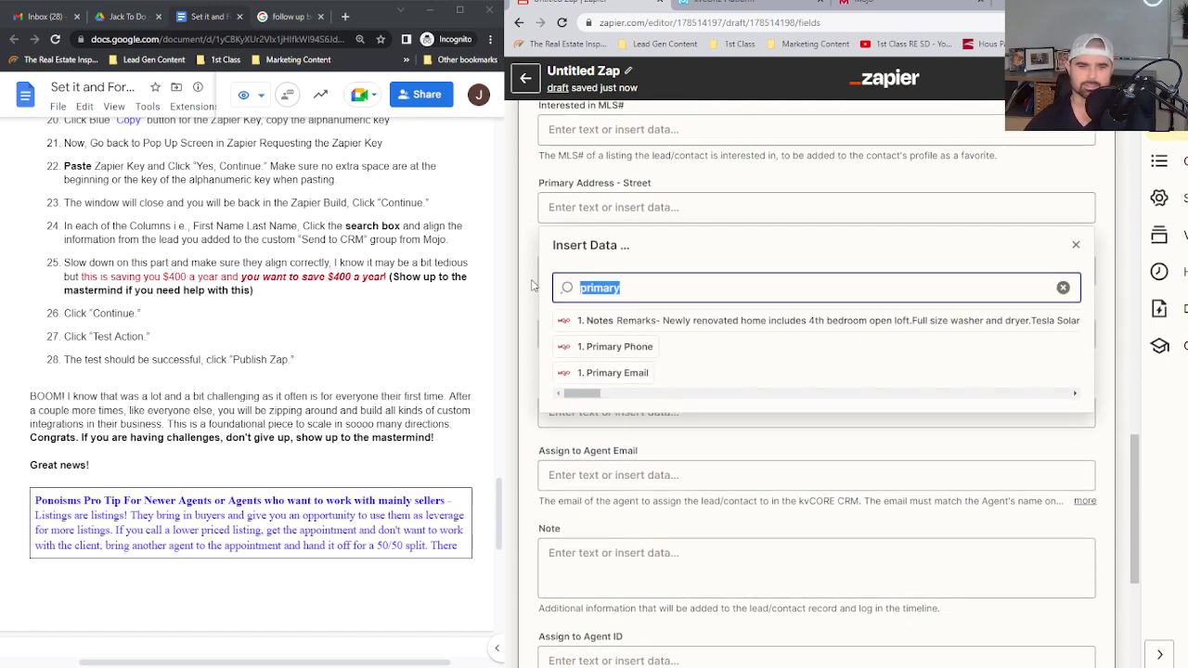
{"action": "type", "text": "addres"}
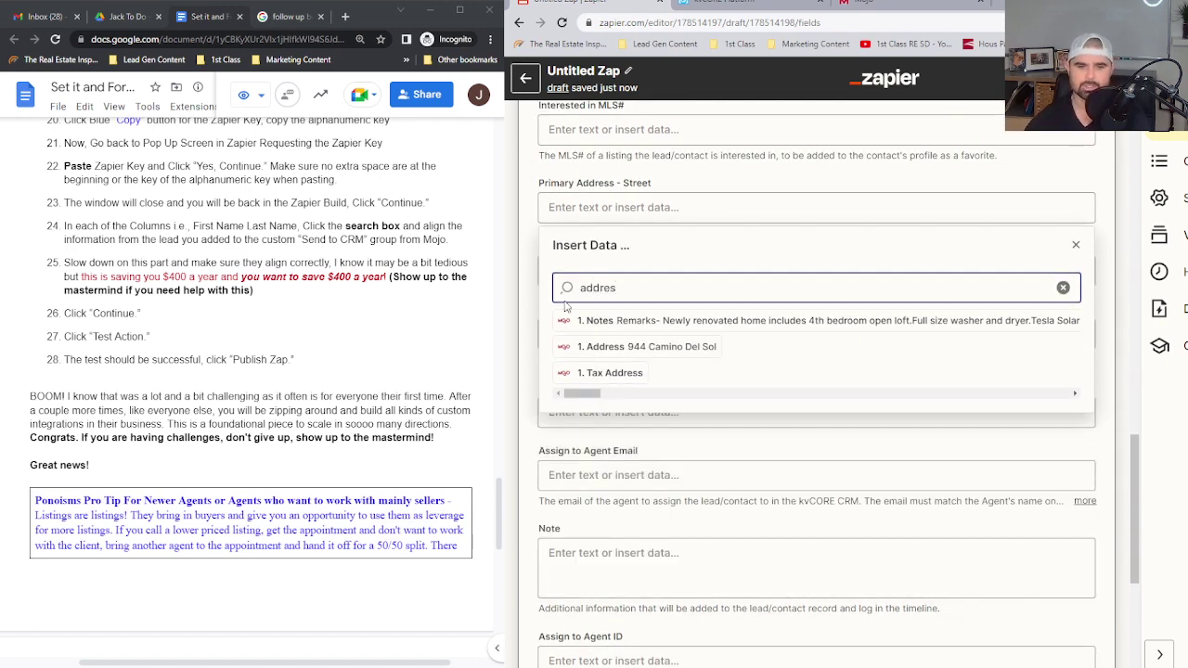
{"action": "scroll", "coordinate": [675, 369], "scroll_direction": "down", "scroll_amount": 1}
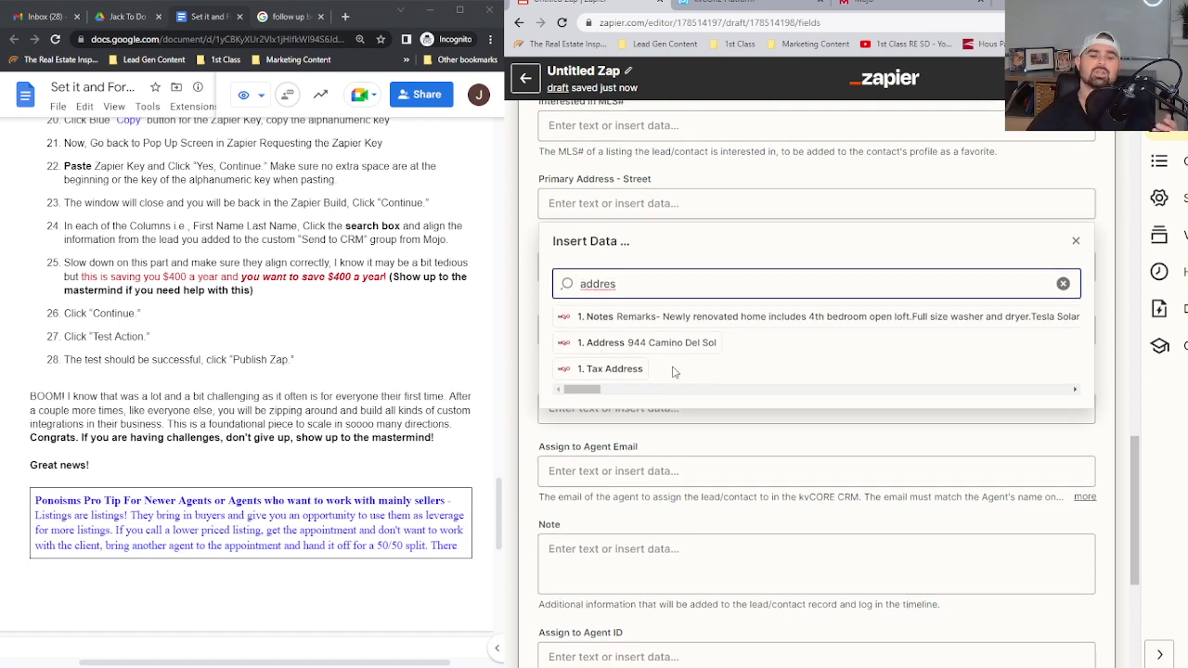
{"action": "scroll", "coordinate": [673, 367], "scroll_direction": "up", "scroll_amount": 1}
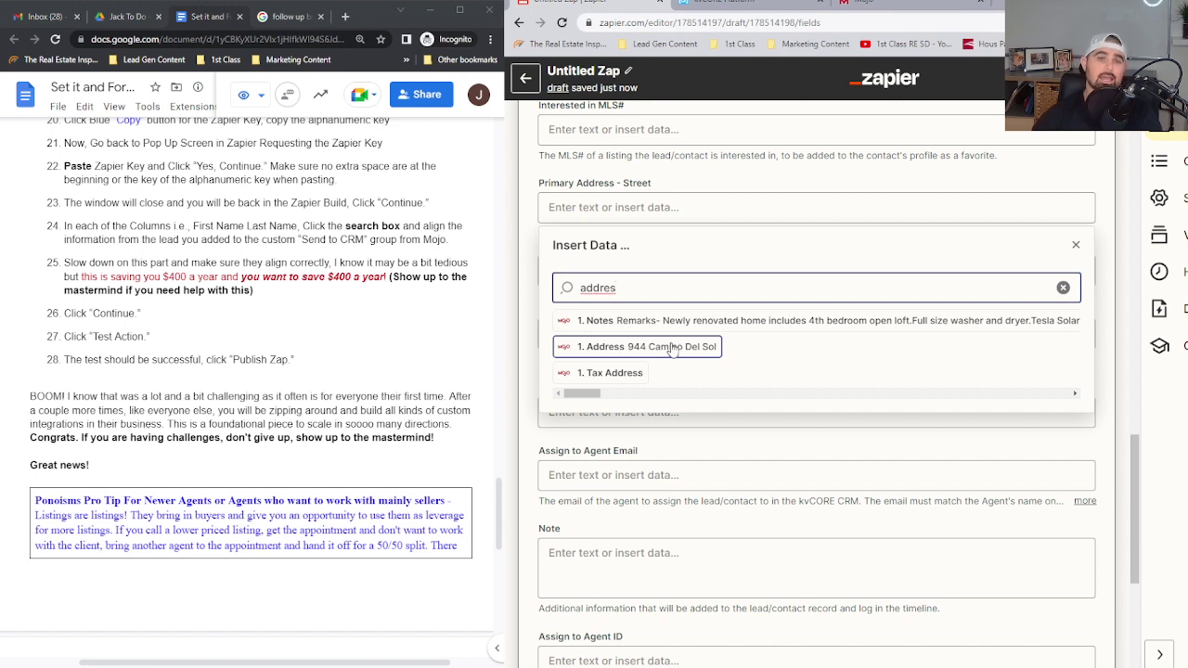
Step: Map the Primary Address - Street field to the Mojo Tax Address data, searching the available fields for "tax"
{"action": "left_click_drag", "start_coordinate": [610, 287], "coordinate": [565, 288]}
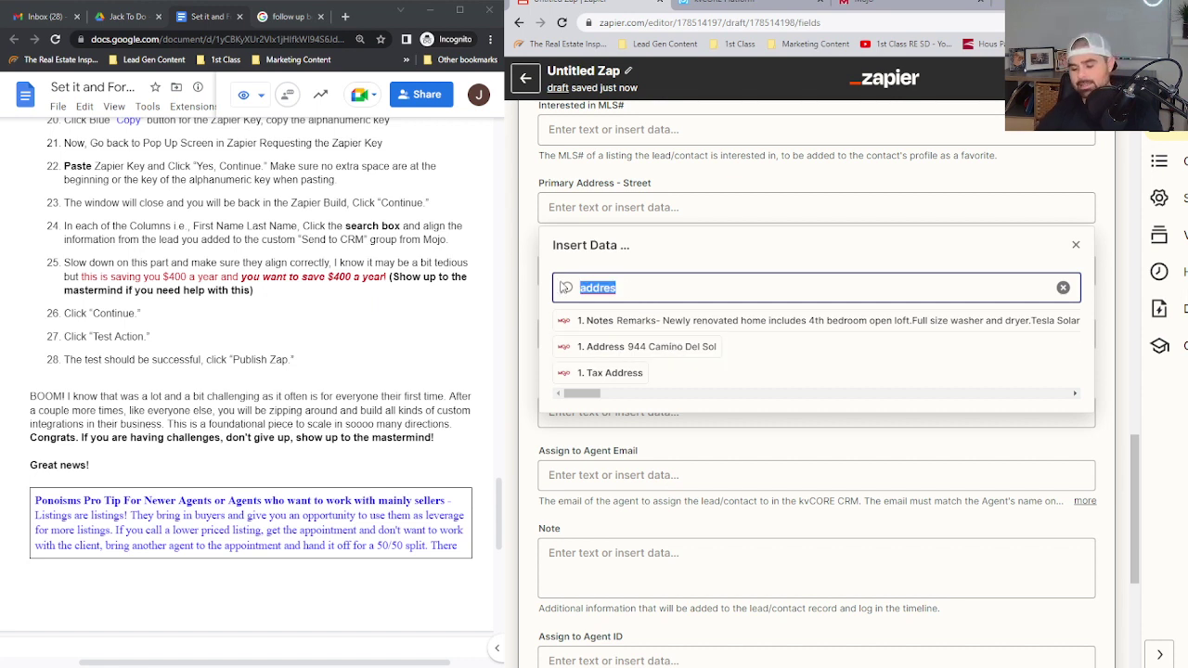
{"action": "key", "text": "BackSpace"}
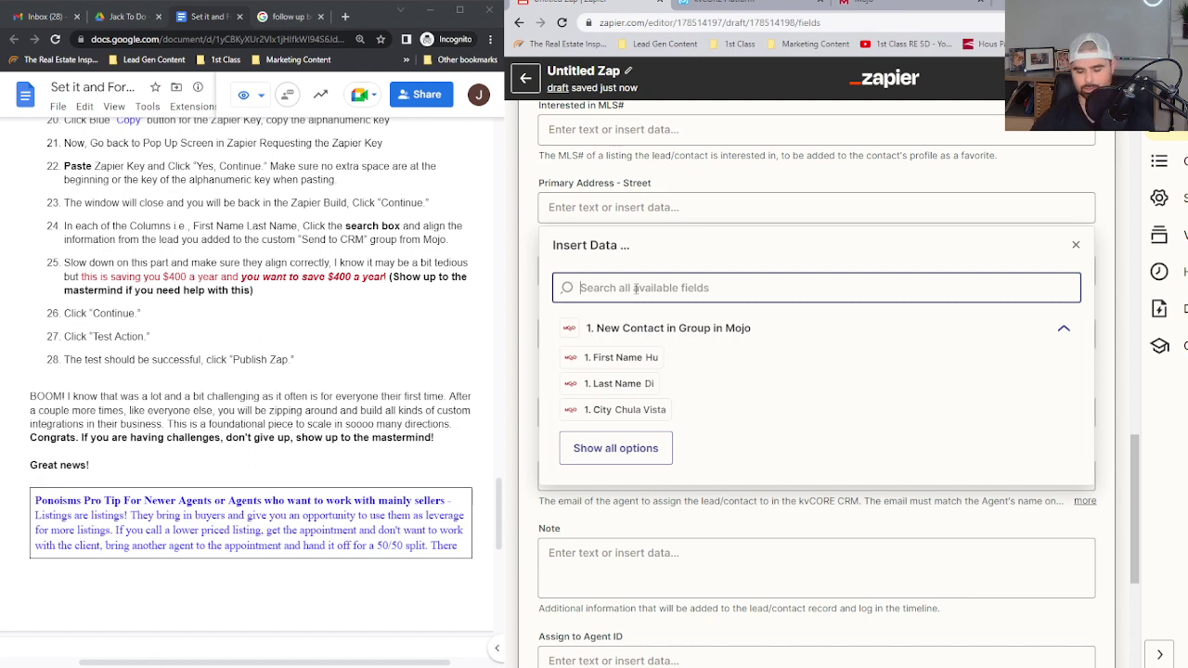
{"action": "type", "text": "tax"}
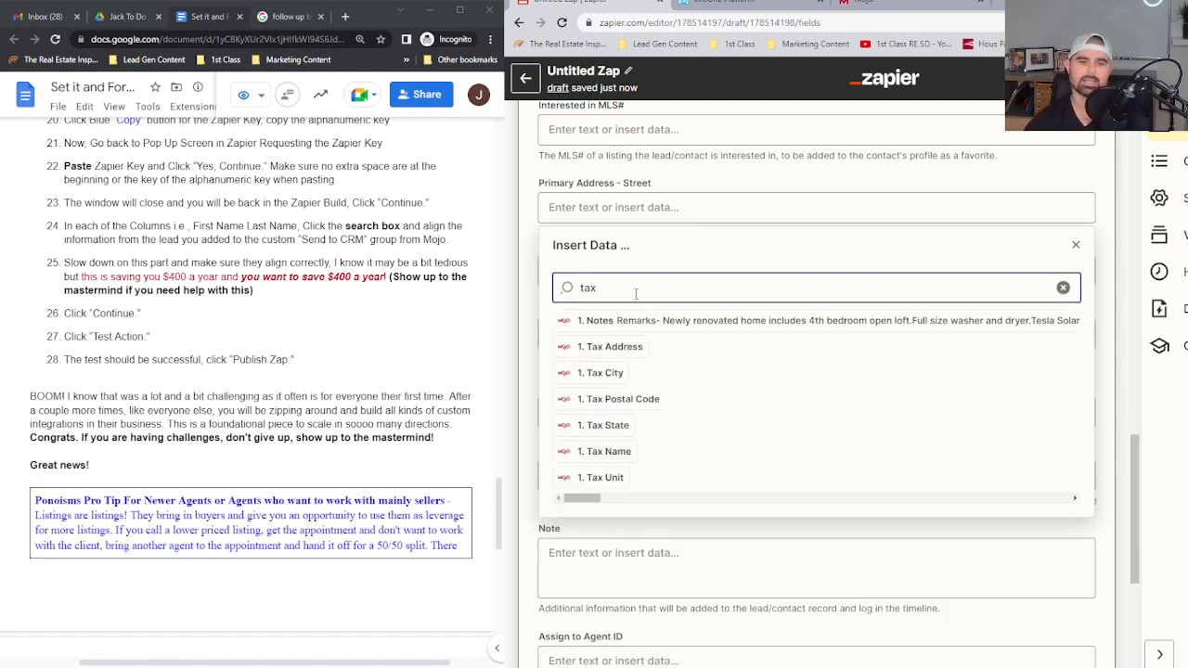
{"action": "left_click", "coordinate": [620, 348]}
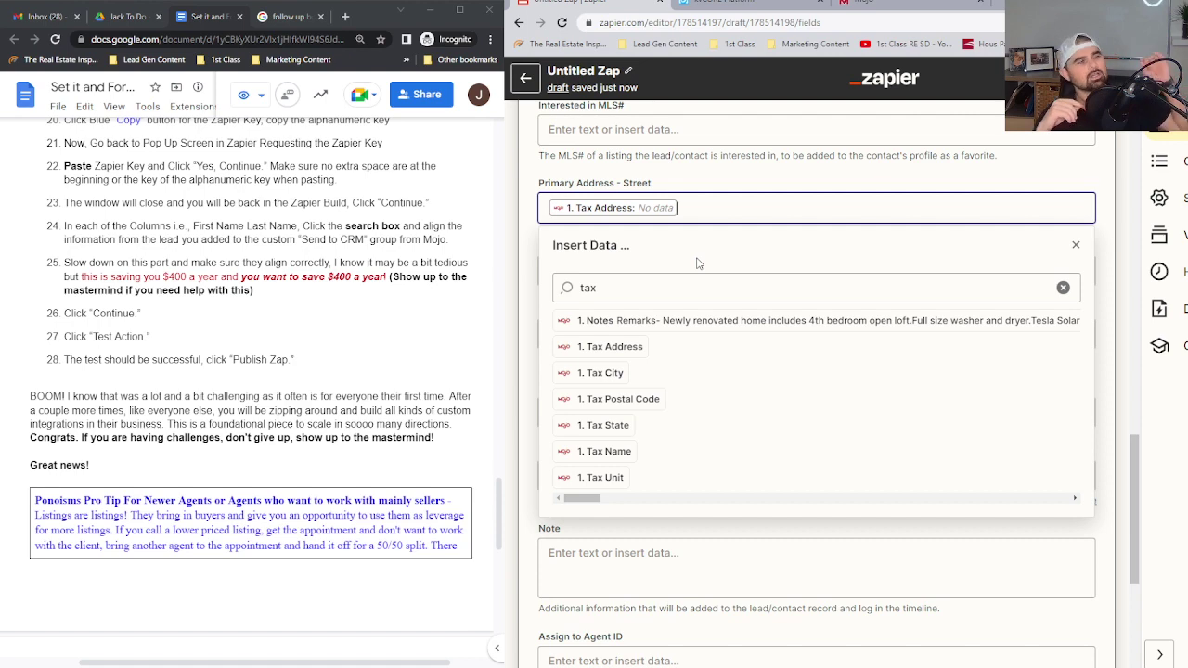
Step: Switch to Mojo, compare the property and mailing addresses on contacts in the Properties list, and return to the Zapier editor
{"action": "left_click", "coordinate": [859, 4]}
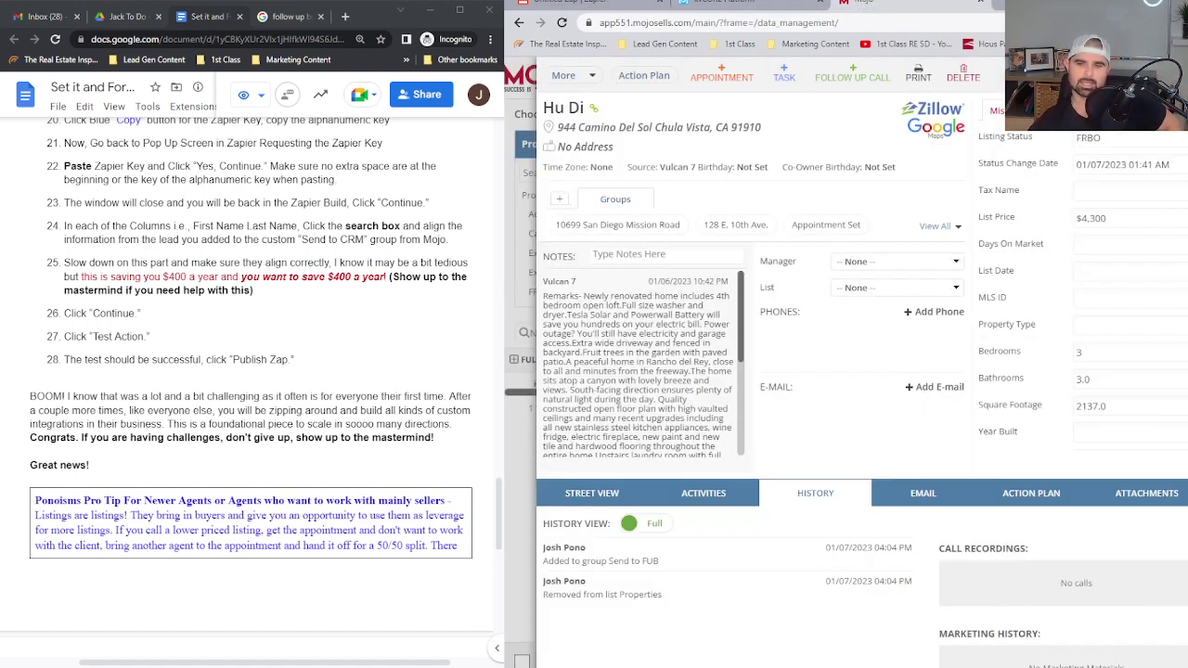
{"action": "key", "text": "Escape"}
{"action": "left_click", "coordinate": [557, 197]}
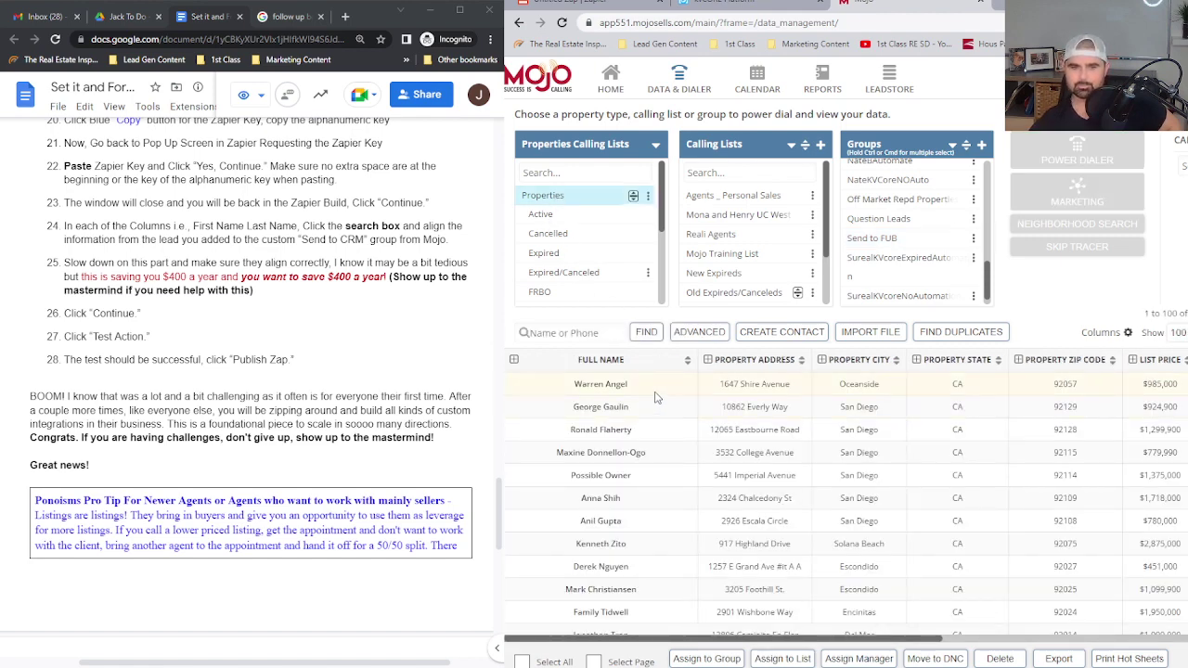
{"action": "left_click", "coordinate": [655, 393]}
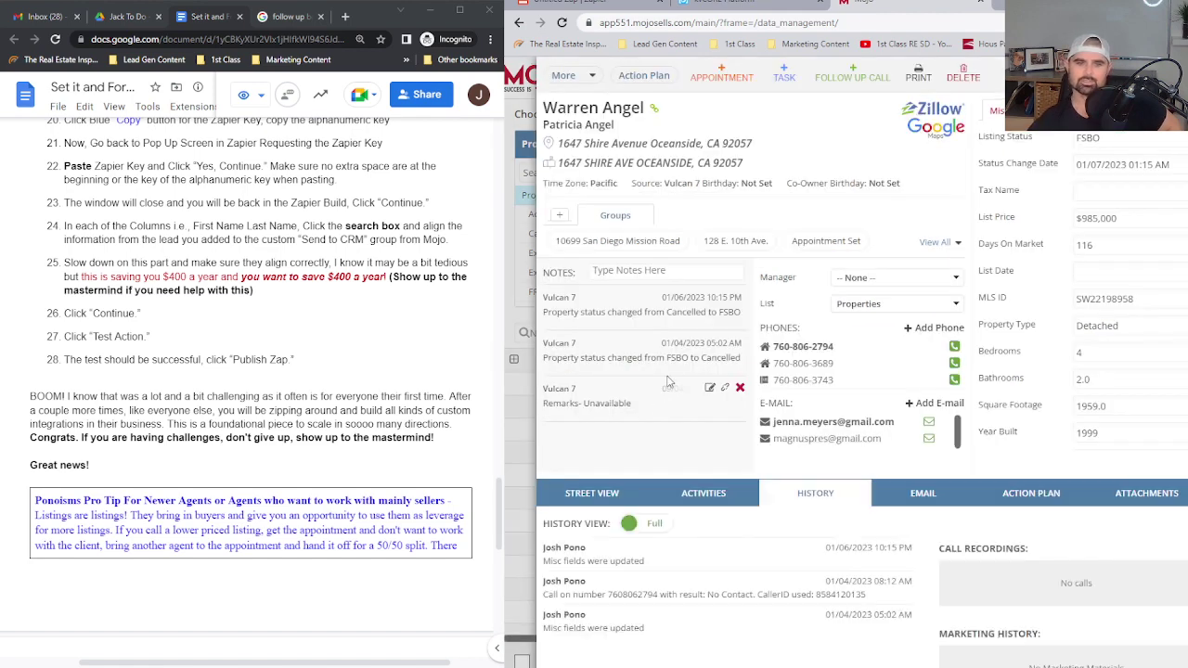
{"action": "triple_click", "coordinate": [743, 163]}
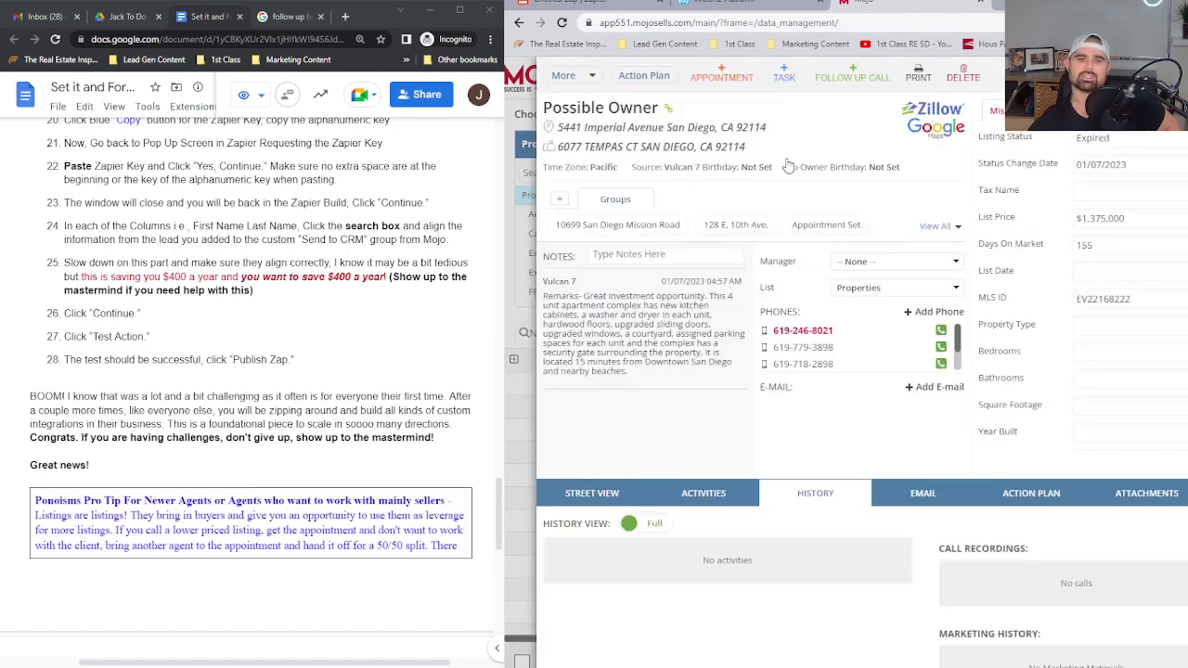
{"action": "left_click_drag", "start_coordinate": [558, 128], "coordinate": [771, 137]}
{"action": "left_click_drag", "start_coordinate": [557, 146], "coordinate": [749, 163]}
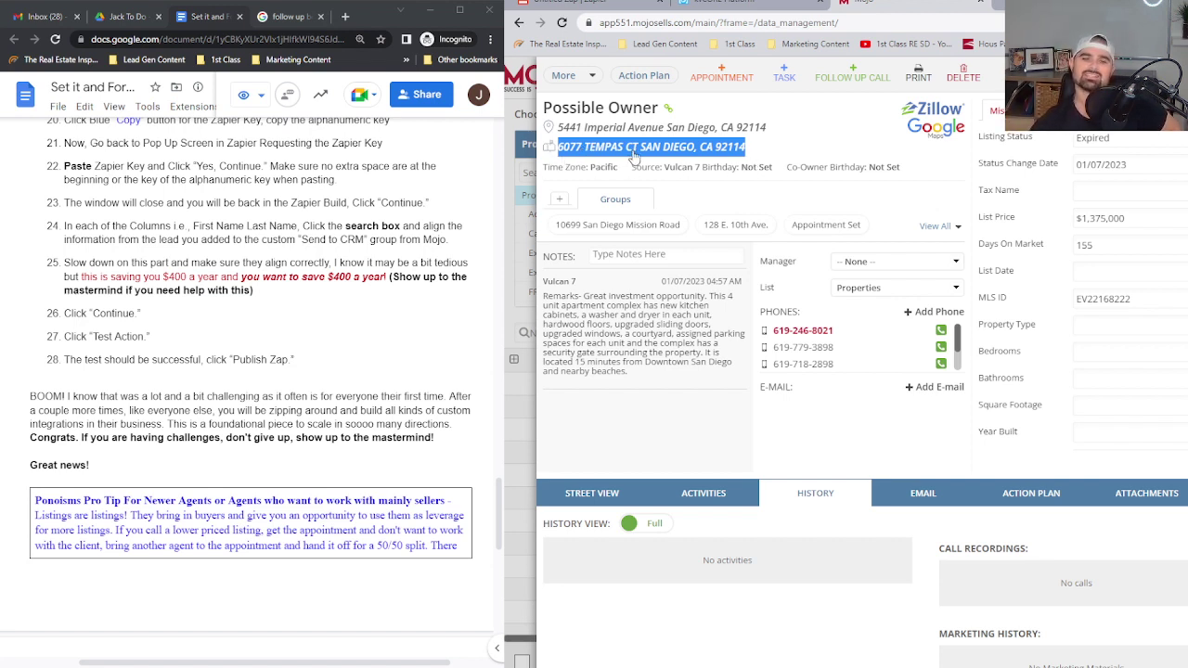
{"action": "key", "text": "Escape"}
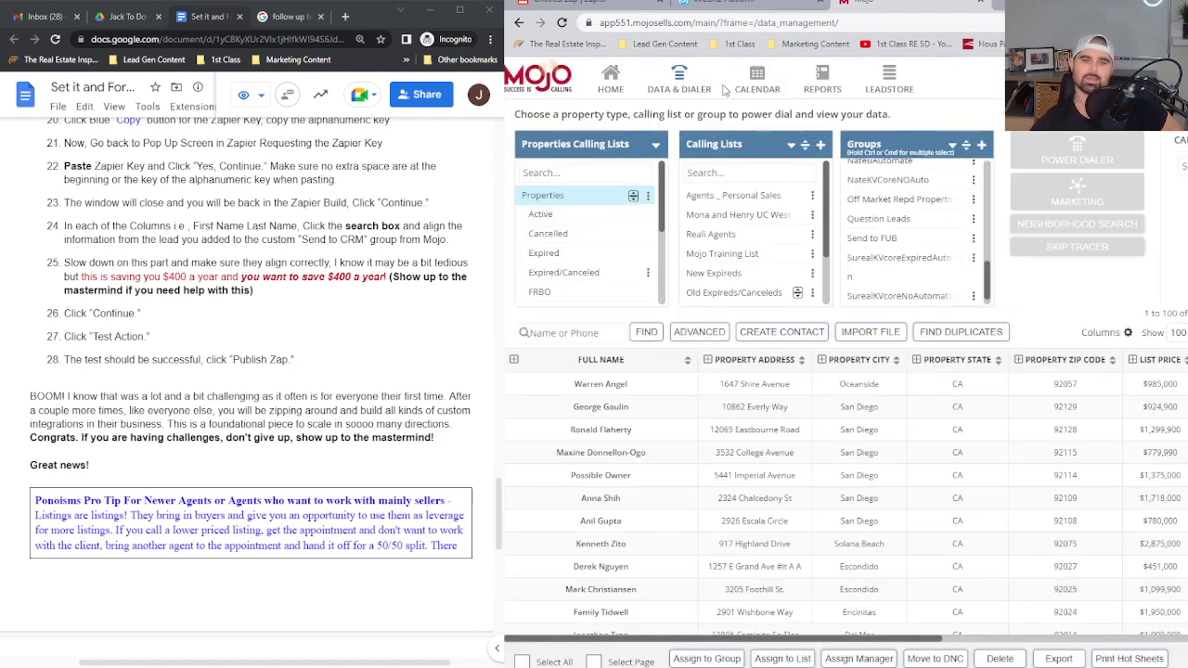
{"action": "left_click", "coordinate": [608, 7]}
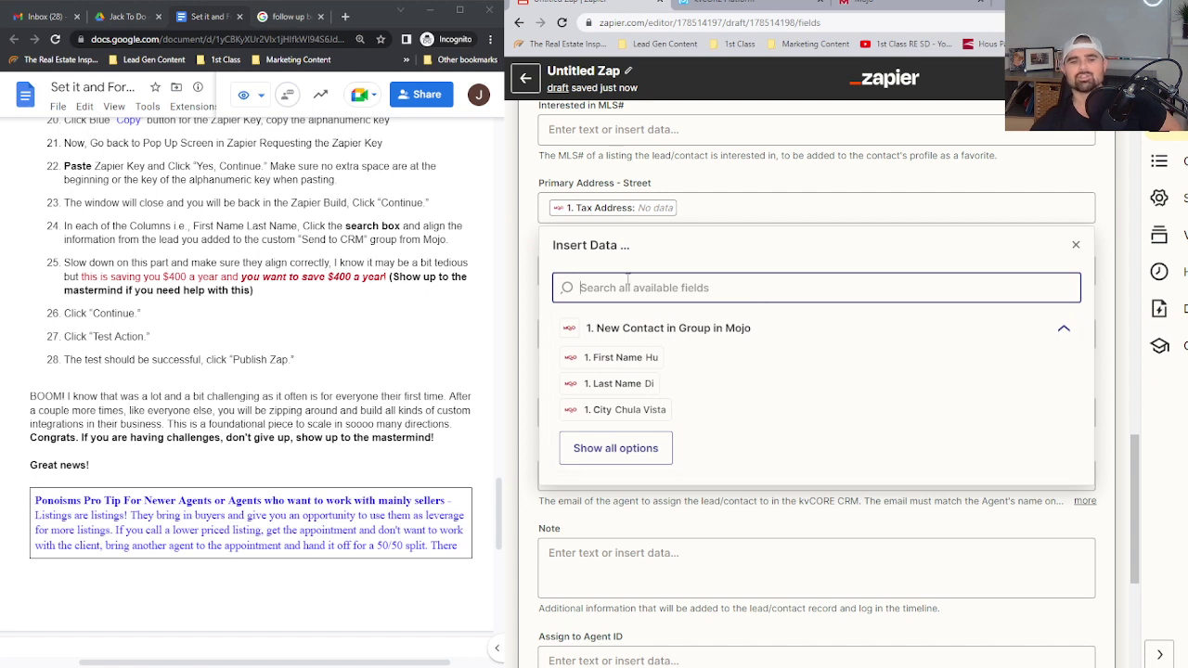
Step: Map the Primary Address - City field to the Mojo Tax City data, searching the available fields for "tax"
{"action": "left_click", "coordinate": [716, 188]}
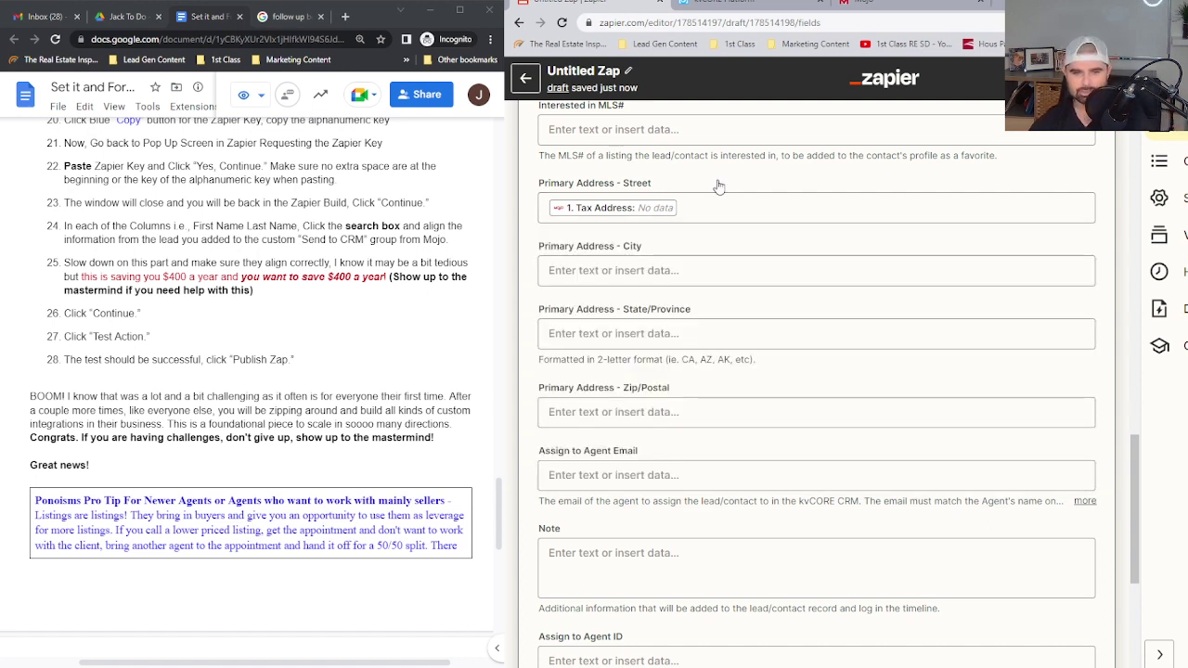
{"action": "left_click", "coordinate": [654, 275]}
{"action": "type", "text": "tax"}
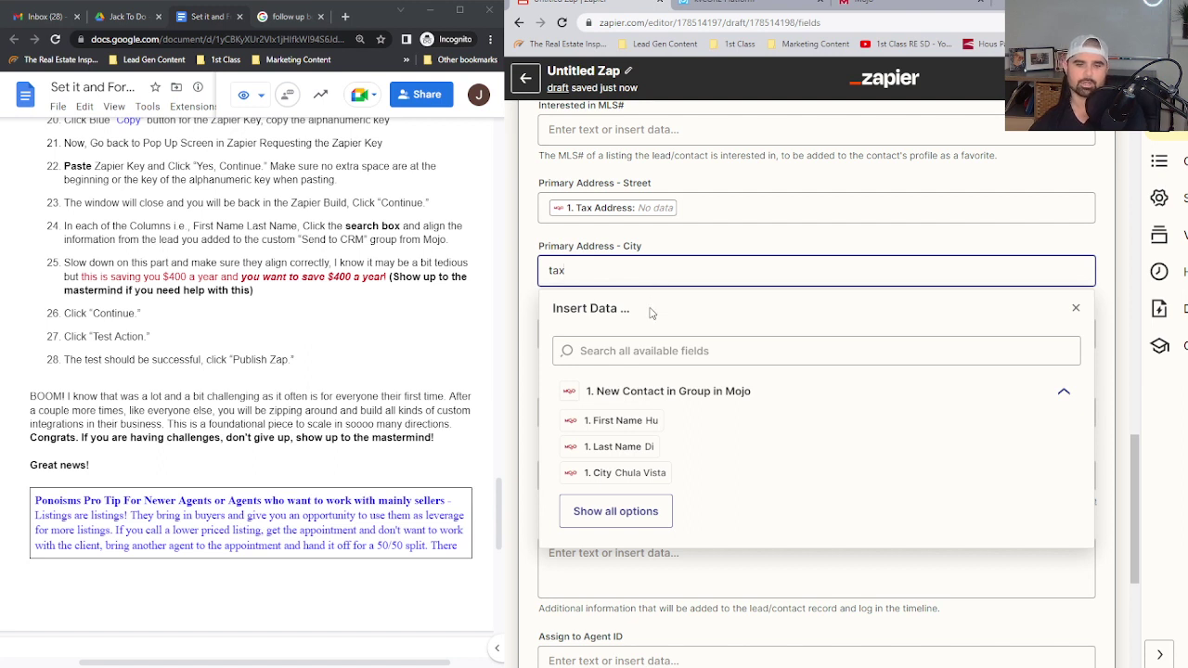
{"action": "left_click_drag", "start_coordinate": [614, 278], "coordinate": [518, 271]}
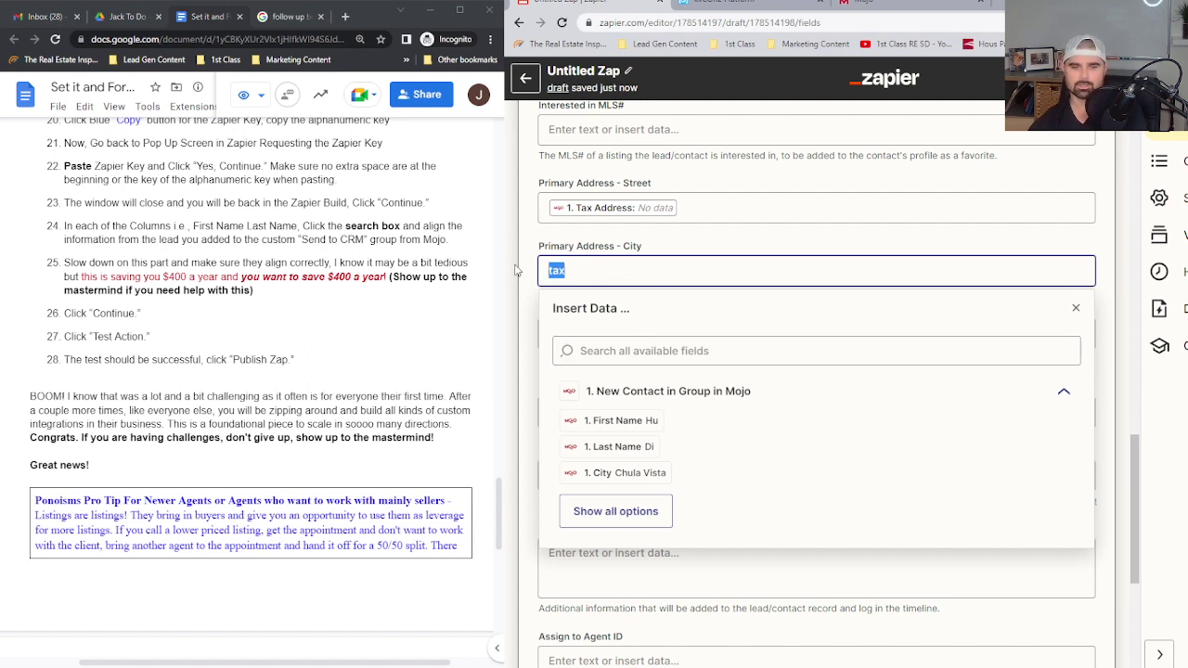
{"action": "key", "text": "BackSpace"}
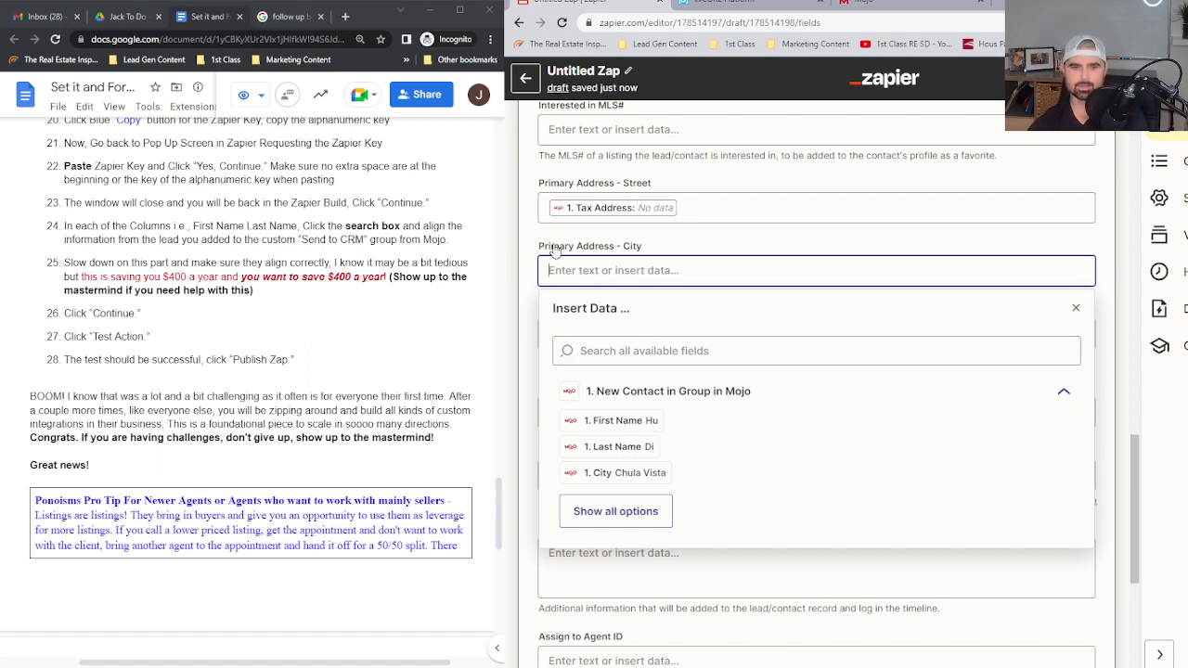
{"action": "left_click", "coordinate": [614, 349]}
{"action": "type", "text": "tax"}
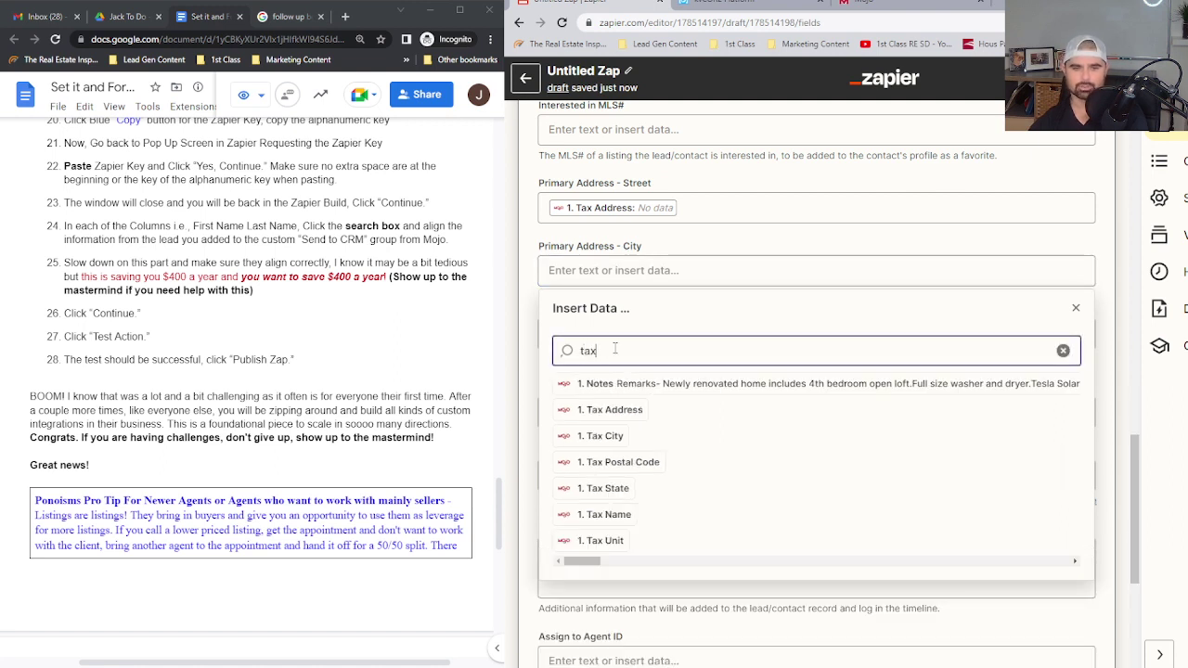
{"action": "left_click", "coordinate": [616, 438]}
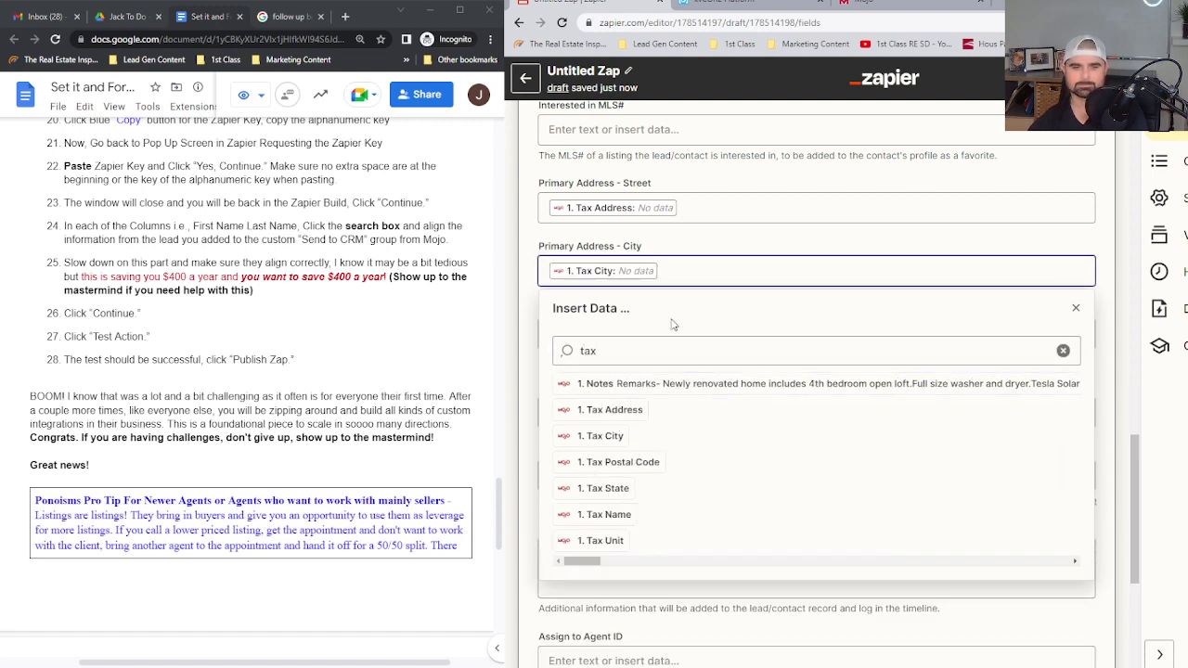
{"action": "left_click", "coordinate": [720, 257]}
Step: Map the Primary Address - State/Province field to the Mojo Tax State data, searching the available fields for "tax"
{"action": "scroll", "coordinate": [599, 267], "scroll_direction": "down", "scroll_amount": 1}
{"action": "left_click", "coordinate": [599, 267]}
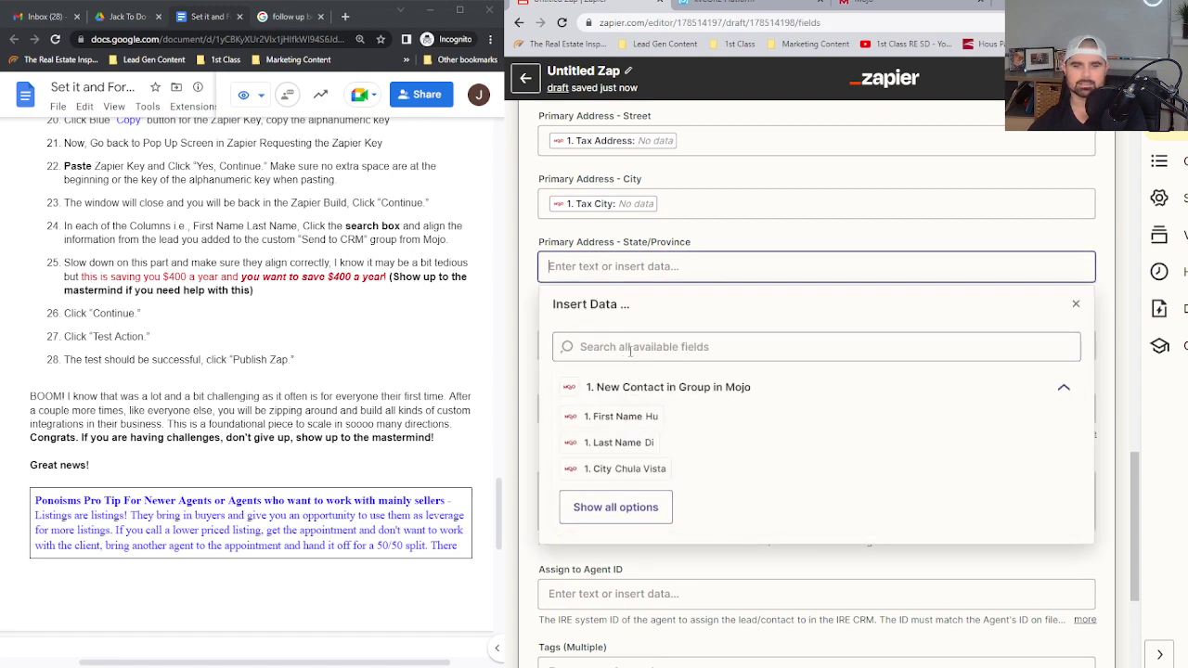
{"action": "type", "text": "stat"}
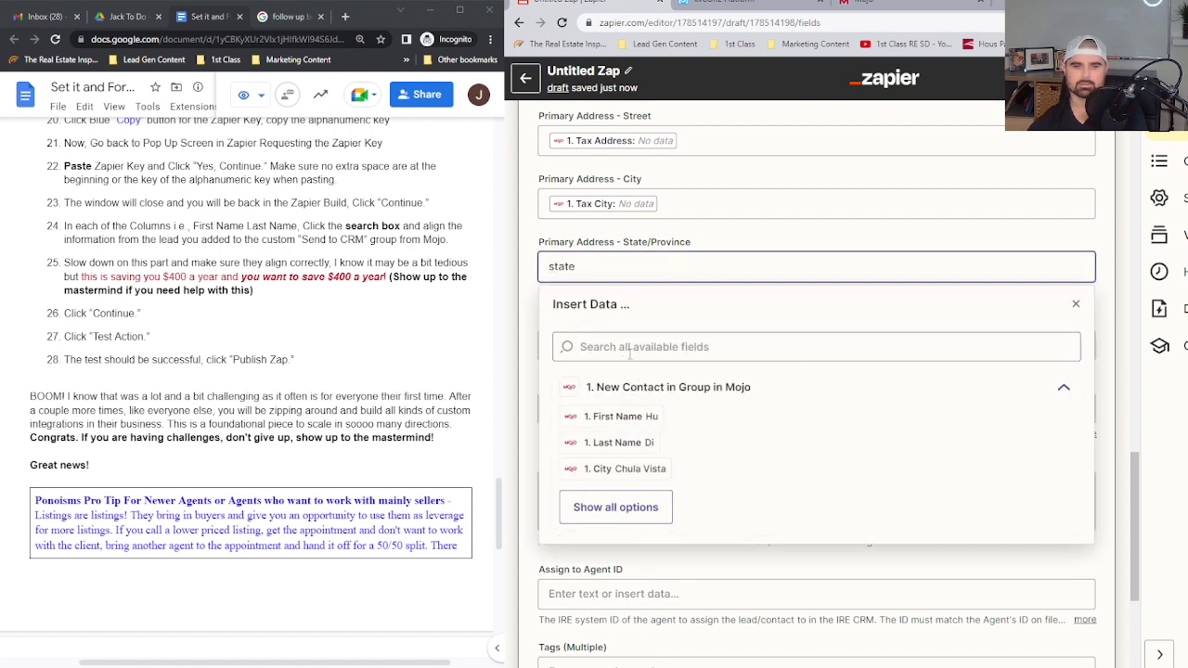
{"action": "type", "text": "e"}
{"action": "key", "text": "ctrl+a"}
{"action": "key", "text": "BackSpace"}
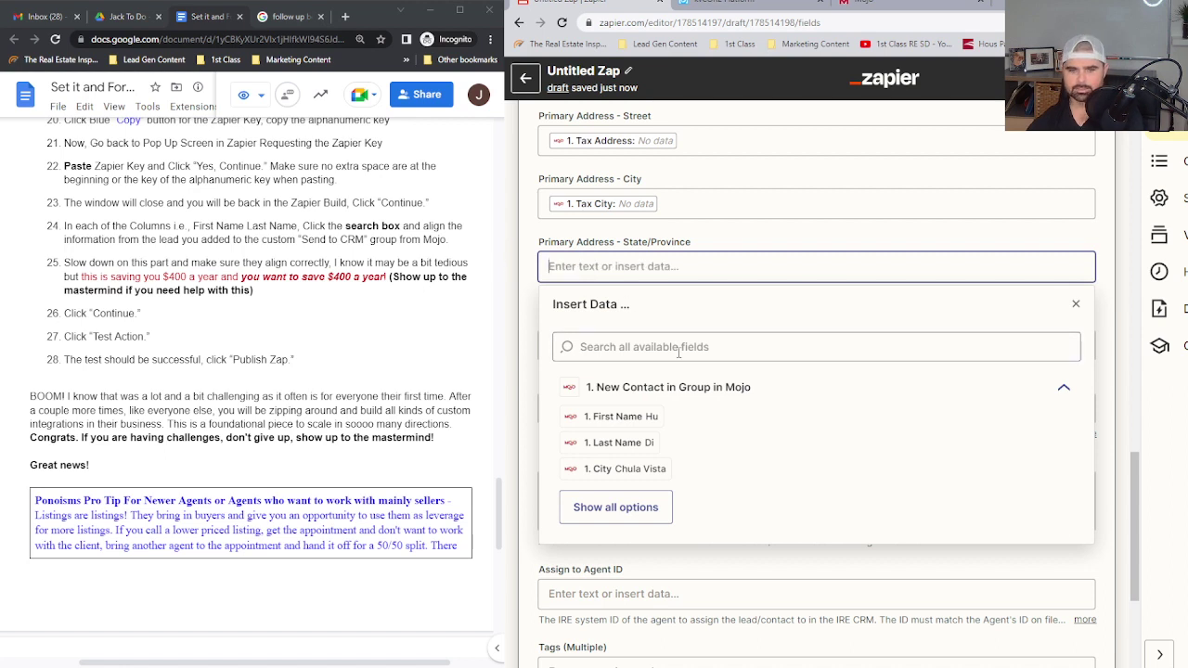
{"action": "left_click", "coordinate": [678, 349]}
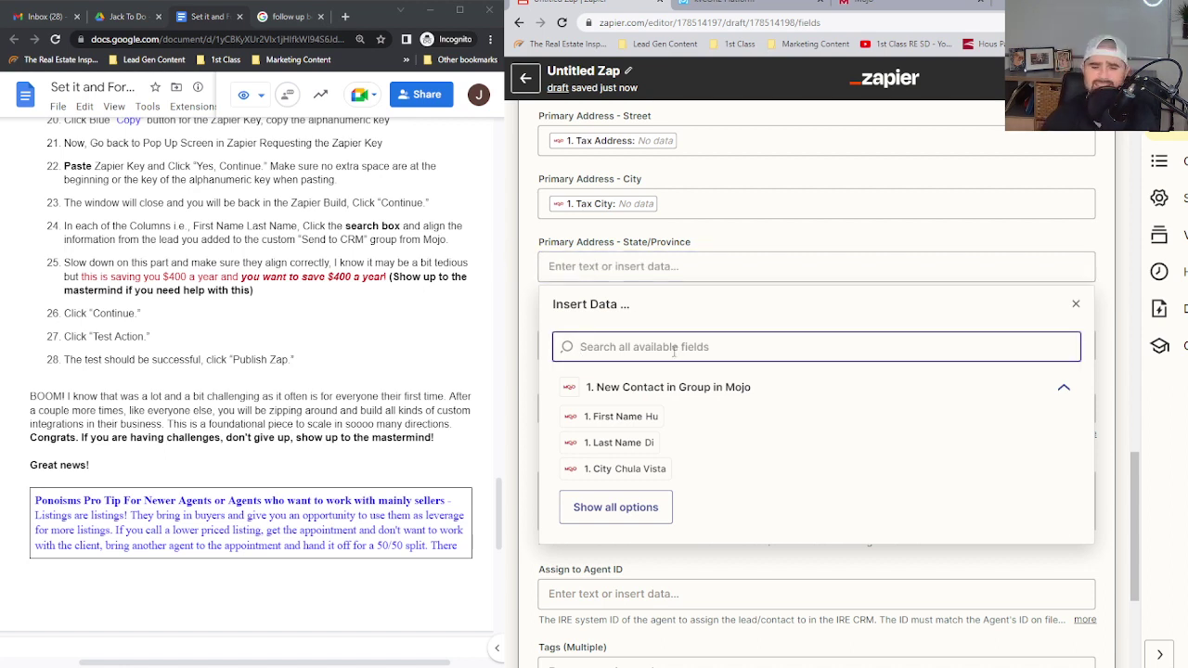
{"action": "type", "text": "tax"}
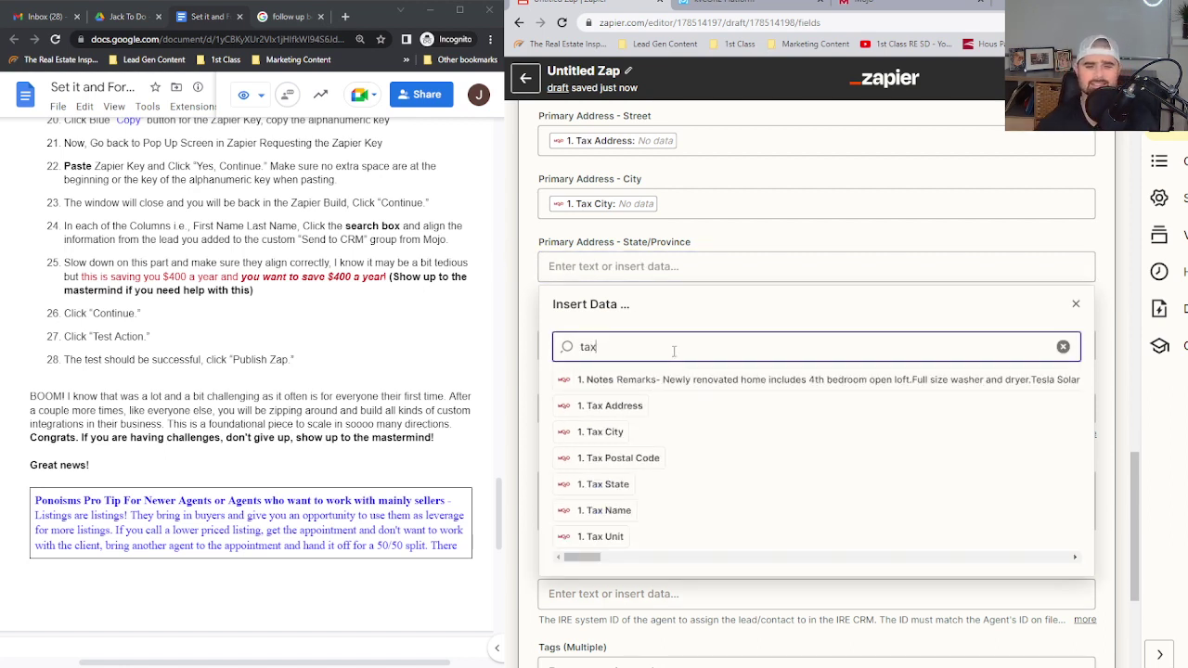
{"action": "left_click", "coordinate": [622, 484]}
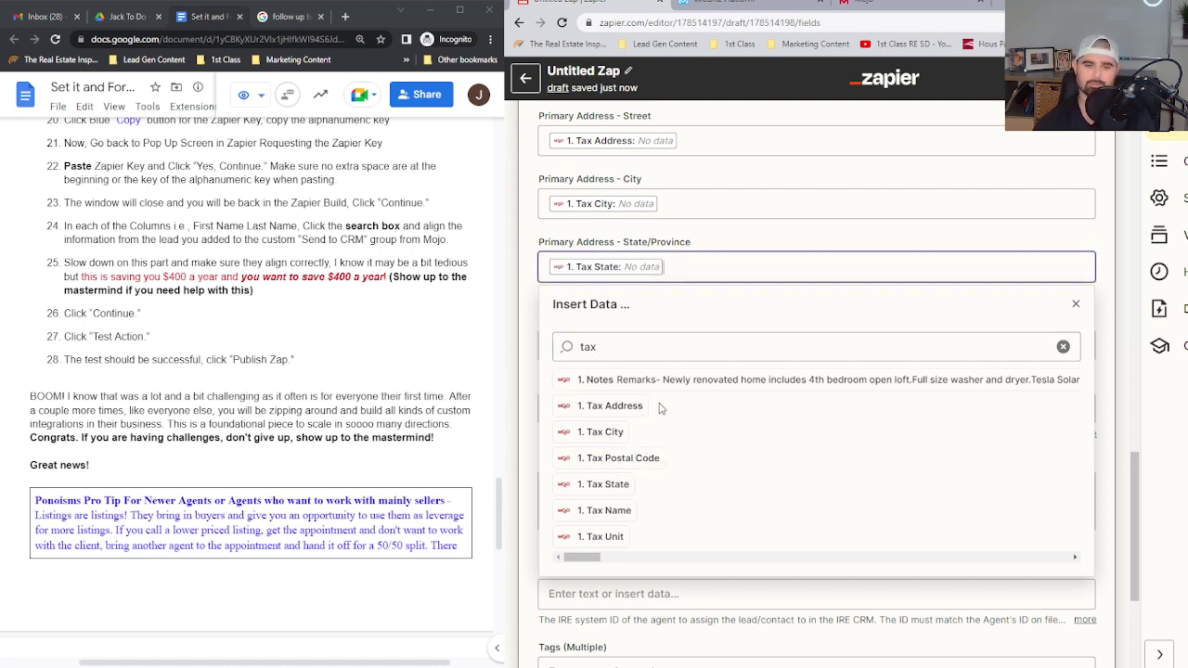
{"action": "left_click", "coordinate": [706, 240]}
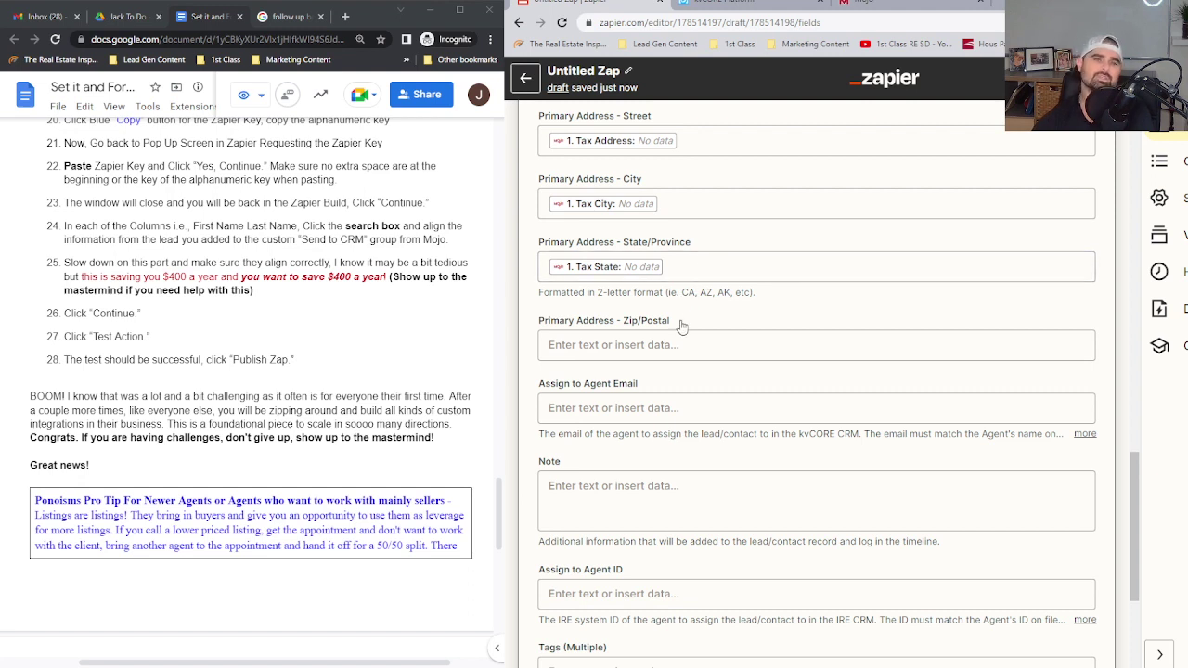
Step: Map the Primary Address - Zip/Postal field to the Mojo MailingZip data, searching the available fields for "tax z" and "zip"
{"action": "left_click", "coordinate": [675, 351]}
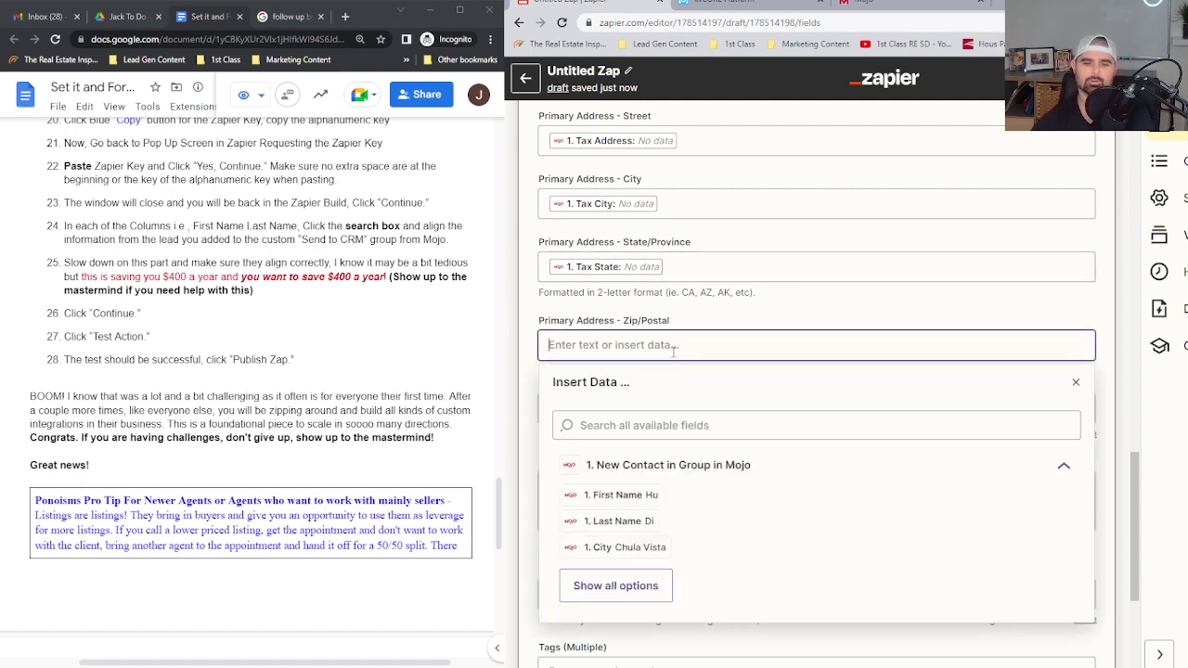
{"action": "left_click", "coordinate": [642, 424]}
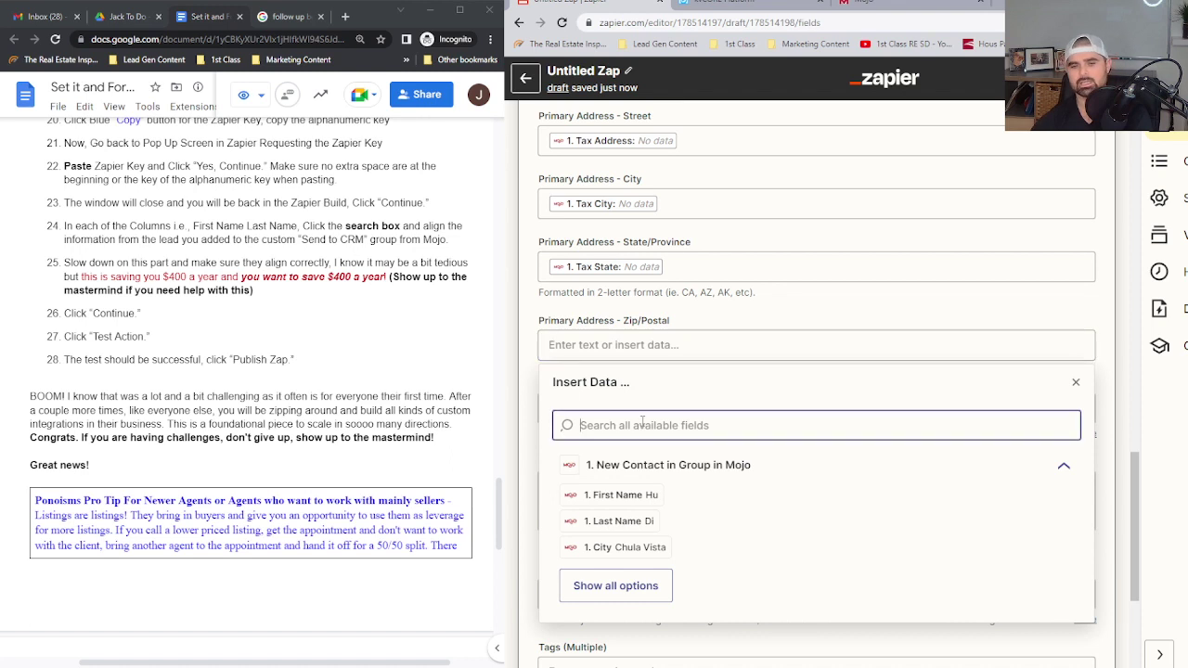
{"action": "left_click", "coordinate": [624, 344]}
{"action": "left_click", "coordinate": [620, 425]}
{"action": "type", "text": "tax"}
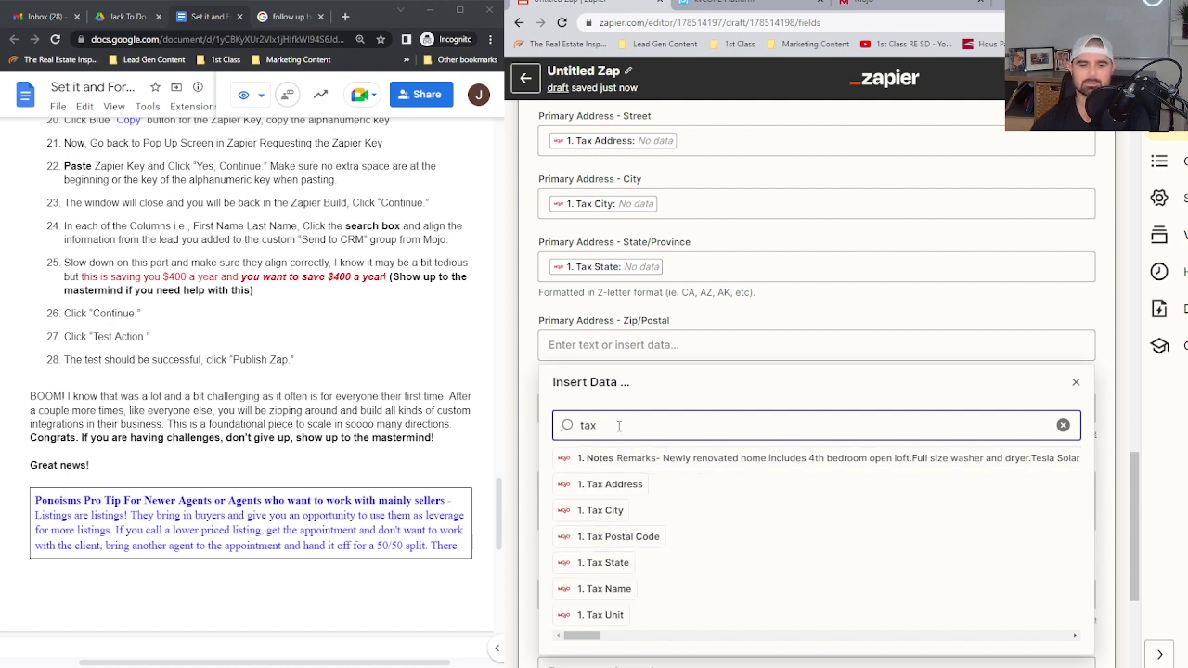
{"action": "type", "text": " z"}
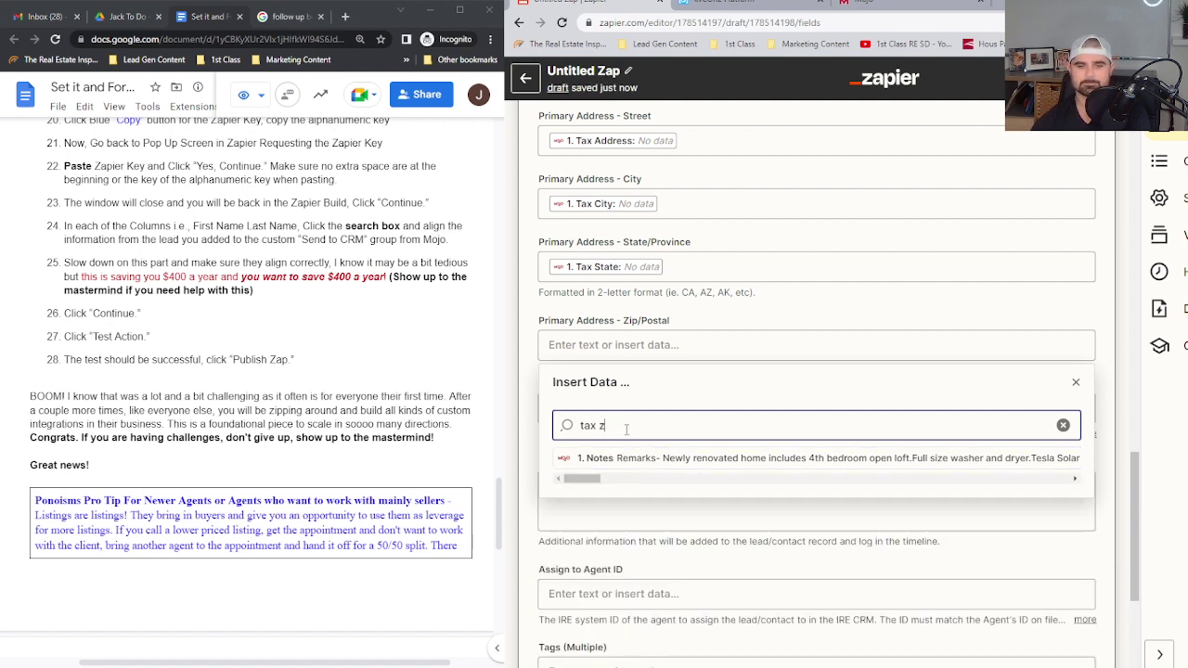
{"action": "key", "text": "ctrl+a"}
{"action": "type", "text": "z"}
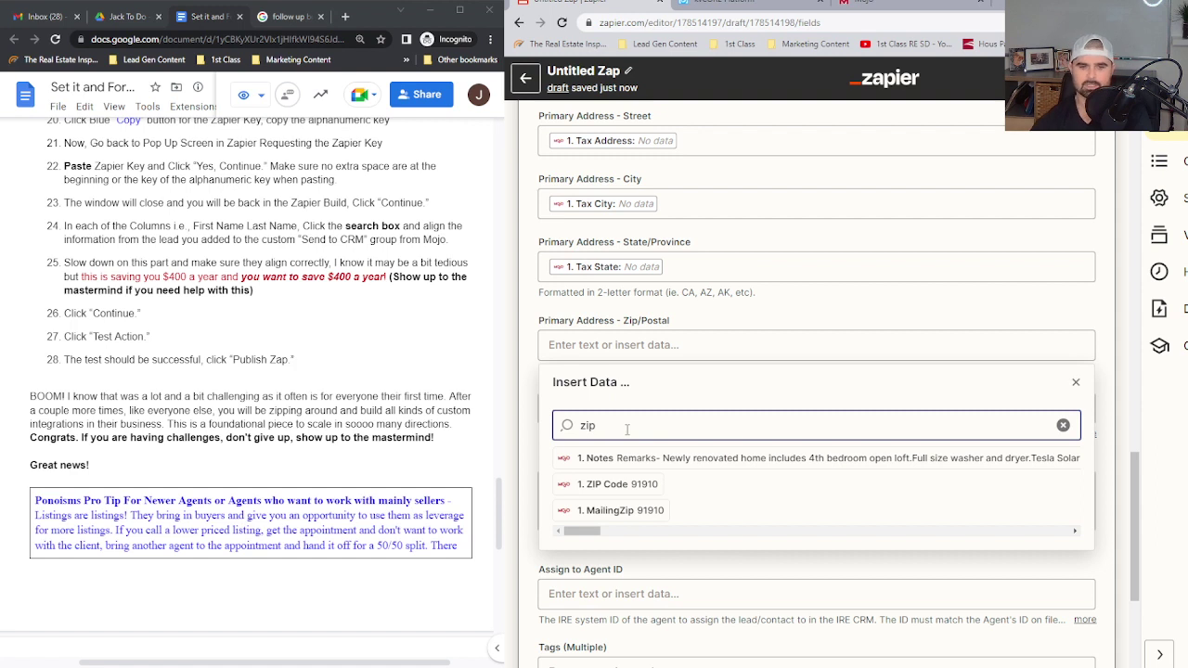
{"action": "scroll", "coordinate": [629, 446], "scroll_direction": "down", "scroll_amount": 1}
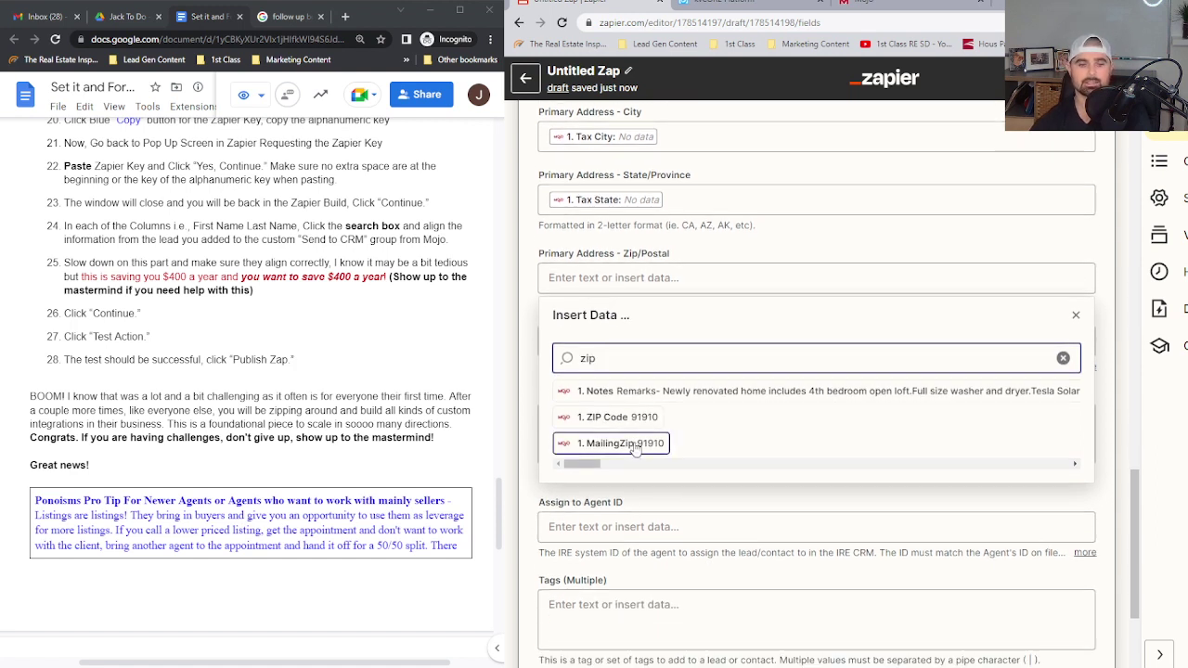
{"action": "left_click", "coordinate": [635, 446]}
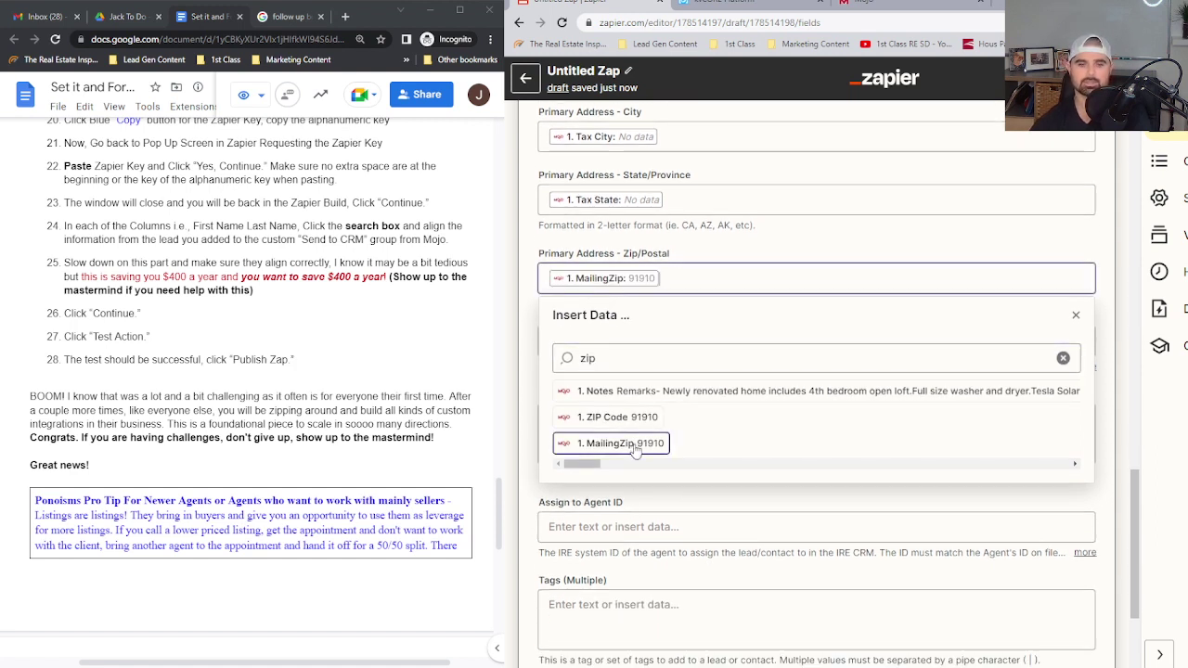
{"action": "left_click", "coordinate": [731, 260]}
Step: Map the Note field to the Mojo Notes data, searching the available fields for "note"
{"action": "scroll", "coordinate": [660, 348], "scroll_direction": "down", "scroll_amount": 1}
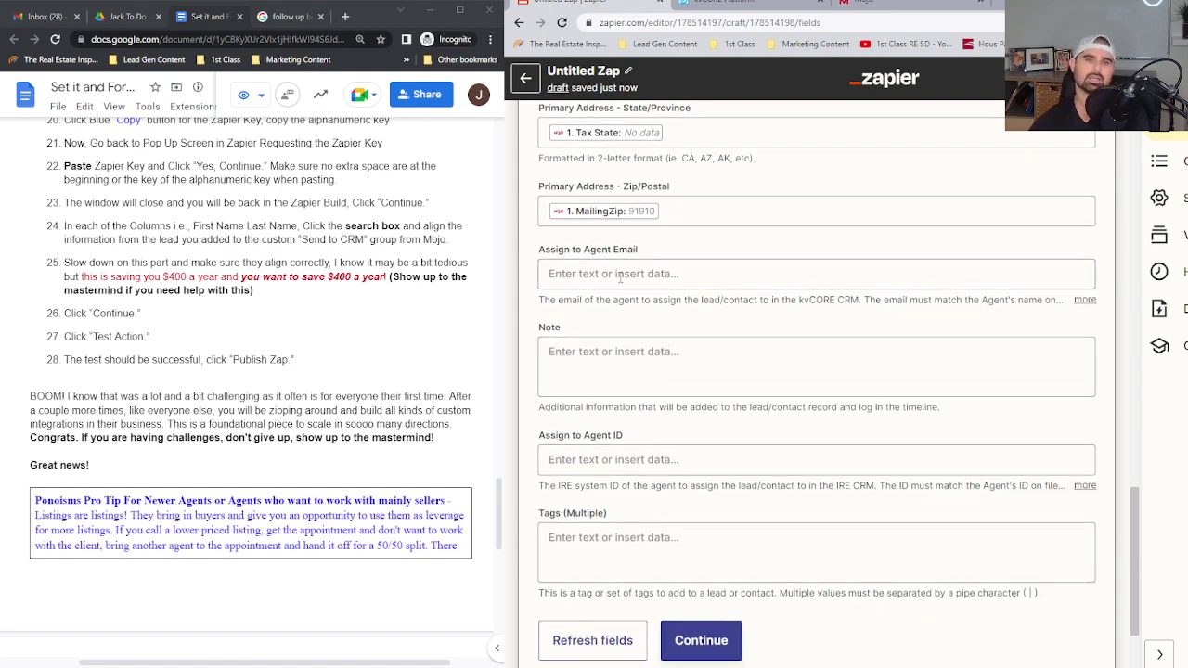
{"action": "left_click", "coordinate": [614, 352]}
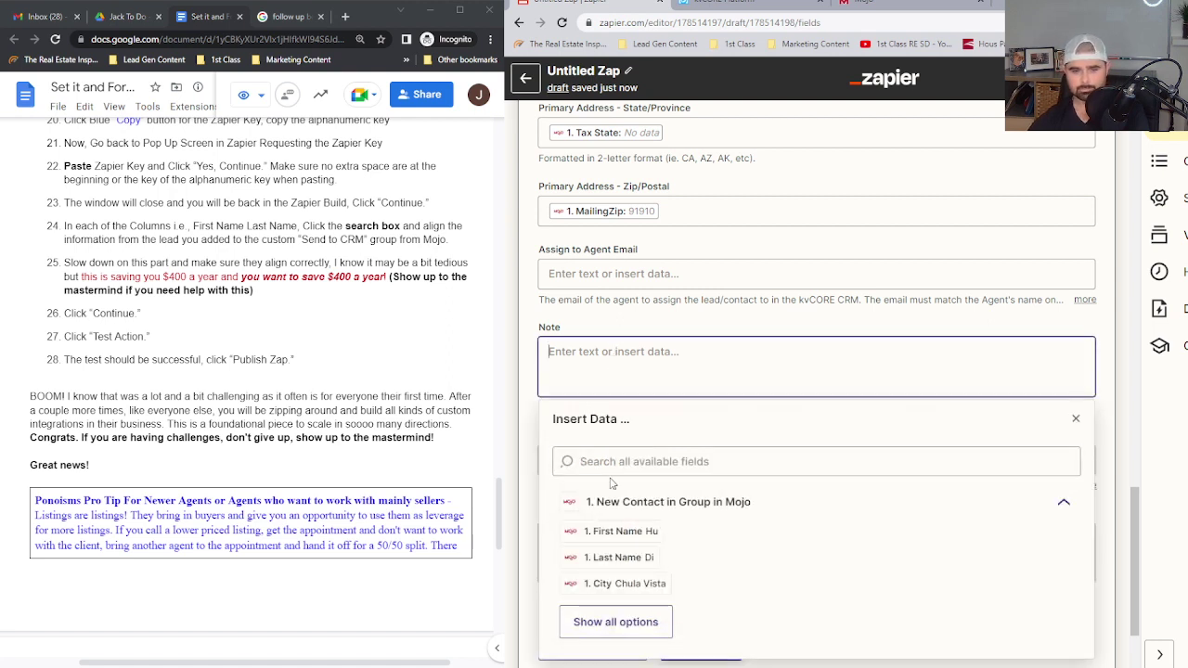
{"action": "left_click", "coordinate": [612, 461]}
{"action": "type", "text": "note"}
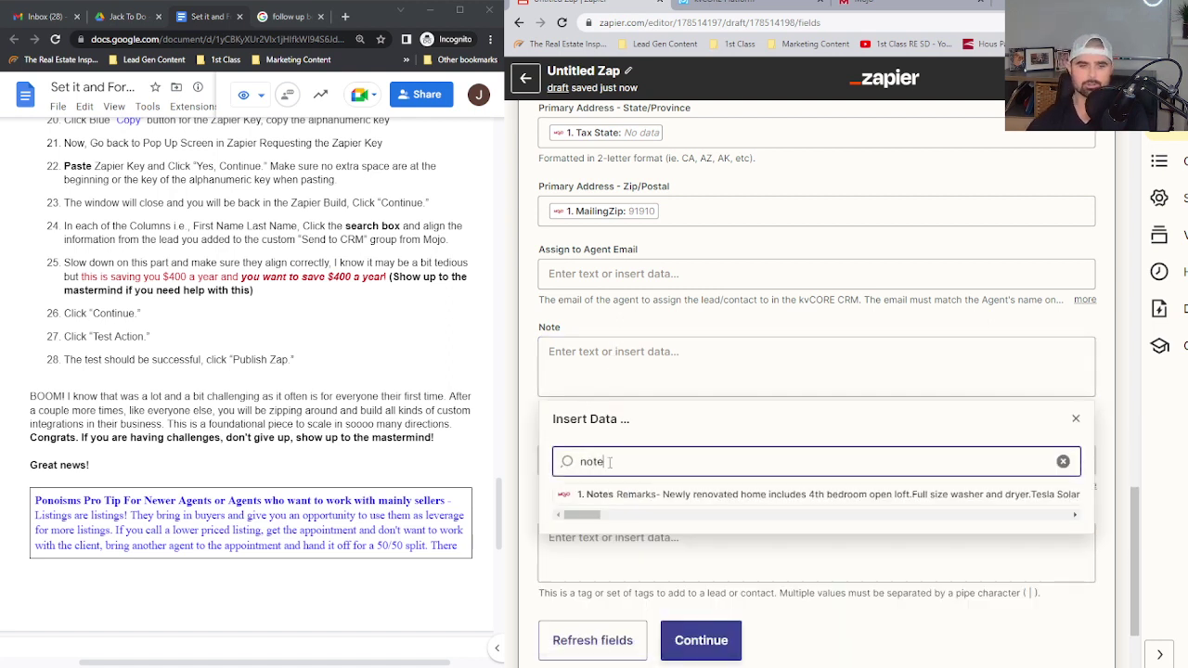
{"action": "left_click", "coordinate": [612, 495]}
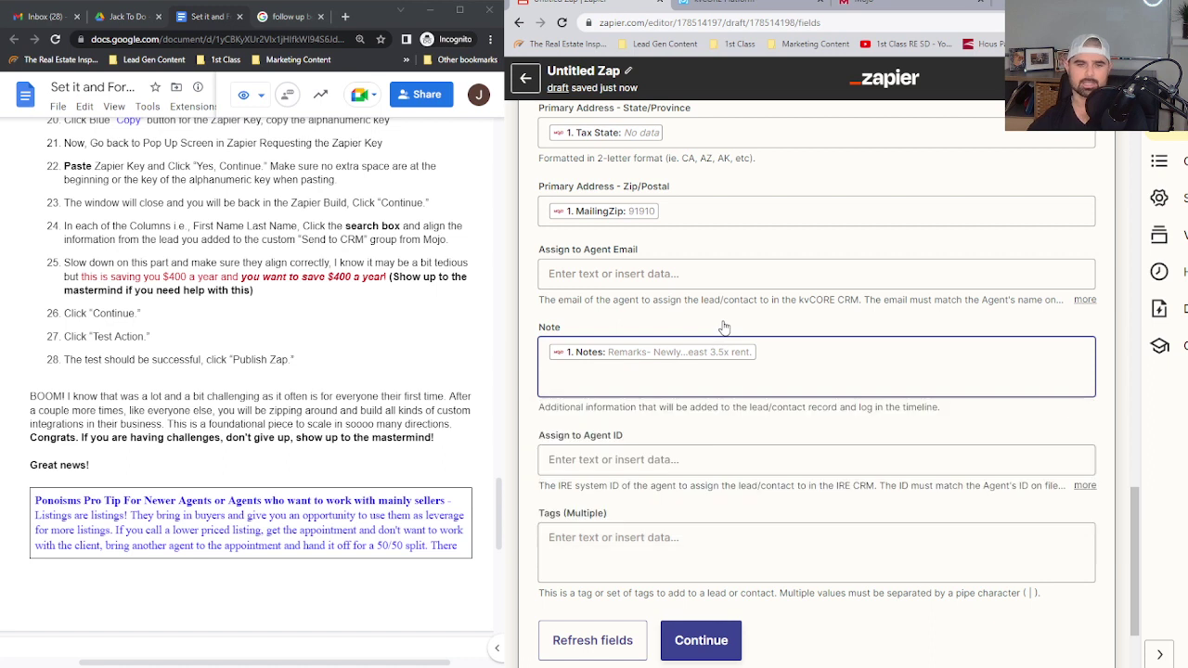
Step: Enter the example tags "vulcan7, seller, hotlead" in the Tags (Multiple) field and clear the field again
{"action": "scroll", "coordinate": [715, 338], "scroll_direction": "down", "scroll_amount": 2}
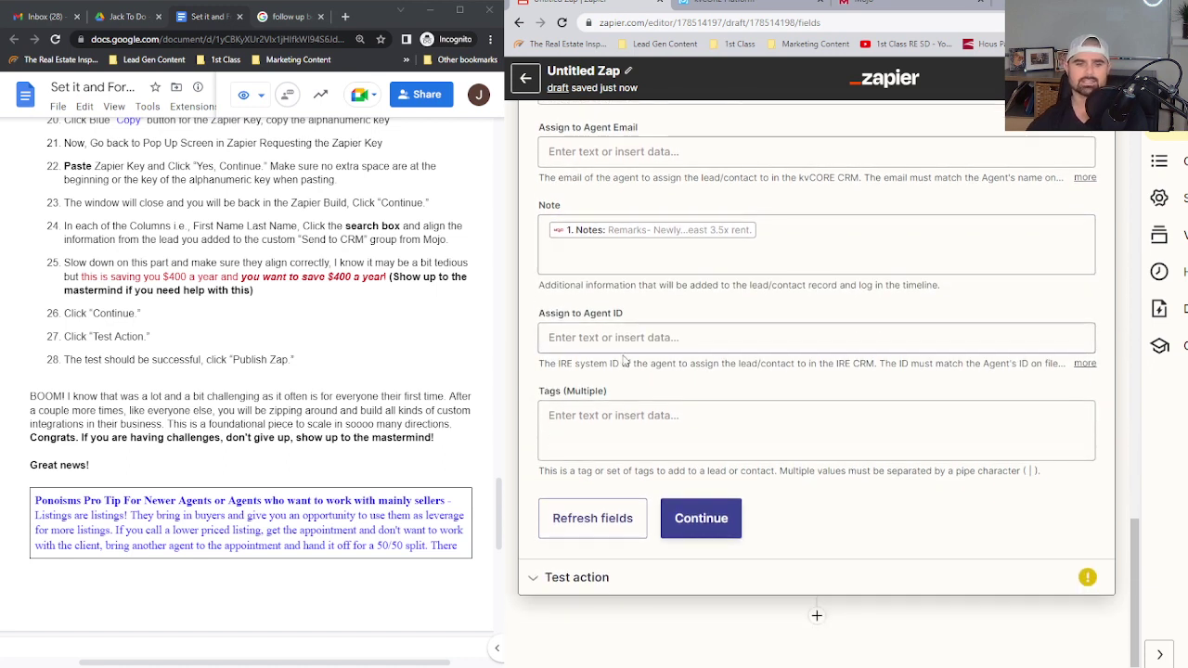
{"action": "left_click", "coordinate": [661, 422]}
{"action": "type", "text": "@@"}
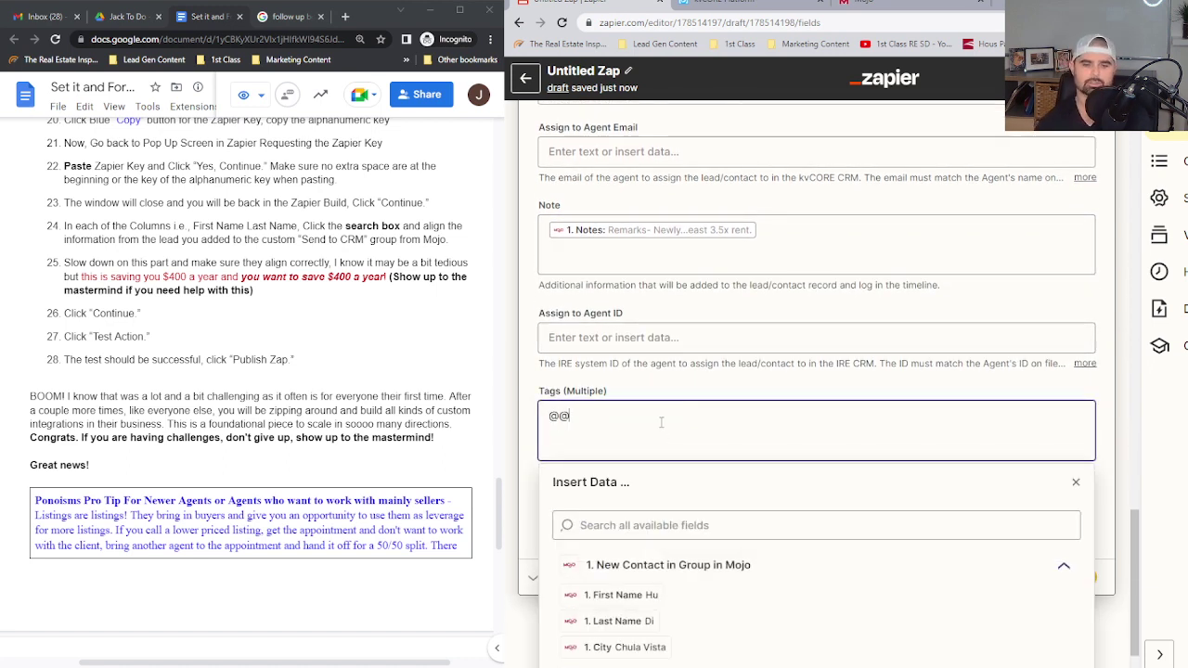
{"action": "key", "text": "BackSpace"}
{"action": "key", "text": "BackSpace"}
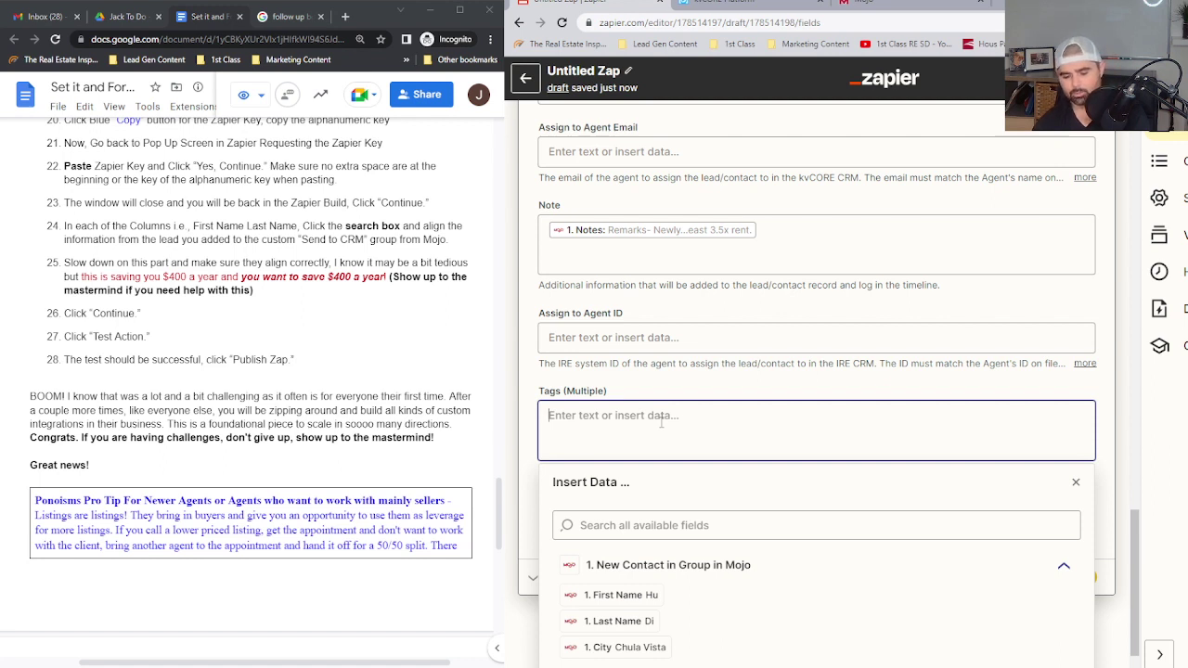
{"action": "type", "text": "vulcany"}
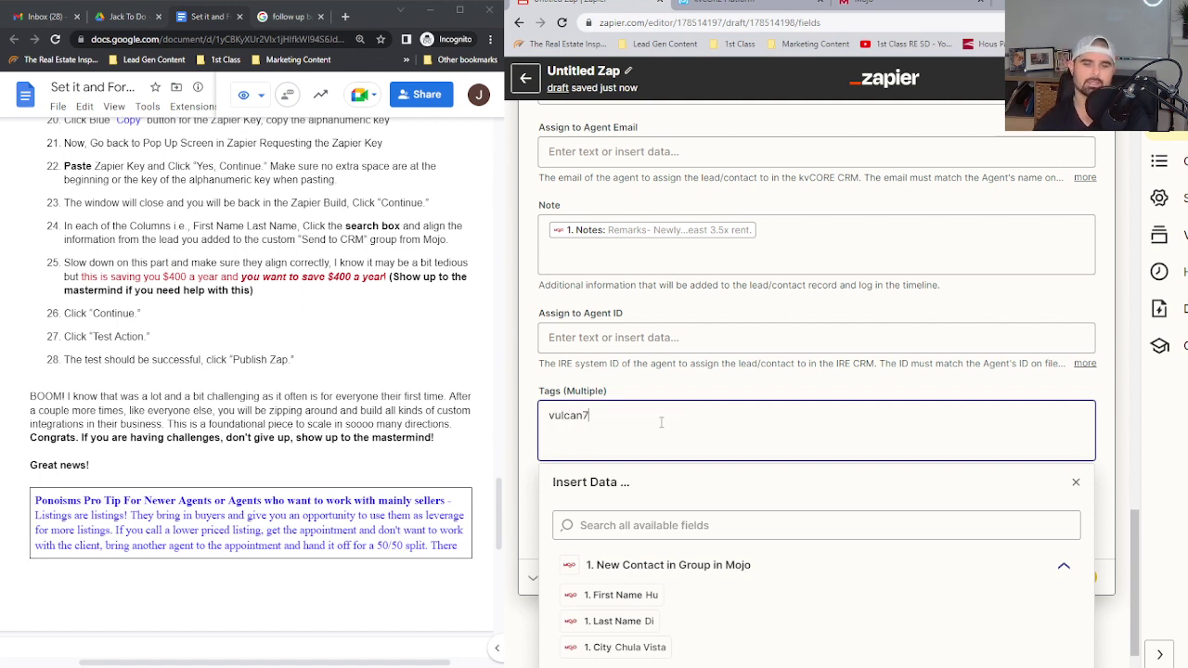
{"action": "type", "text": ", seller, hotlead"}
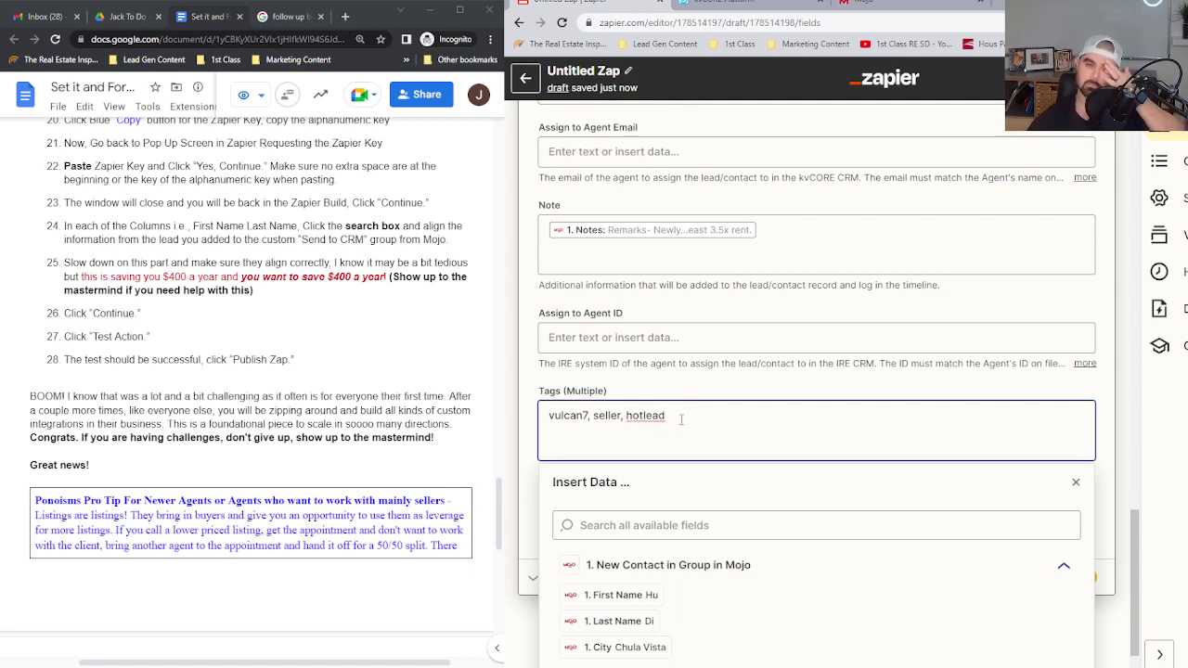
{"action": "left_click_drag", "start_coordinate": [681, 420], "coordinate": [548, 415]}
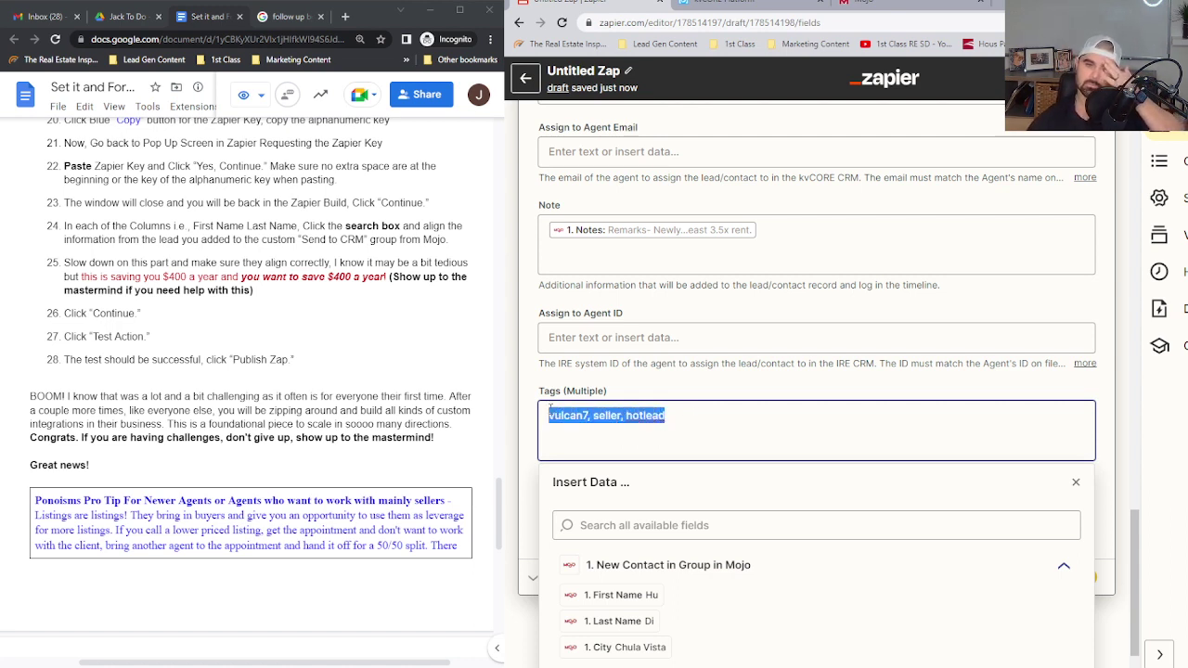
{"action": "key", "text": "BackSpace"}
{"action": "left_click", "coordinate": [654, 380]}
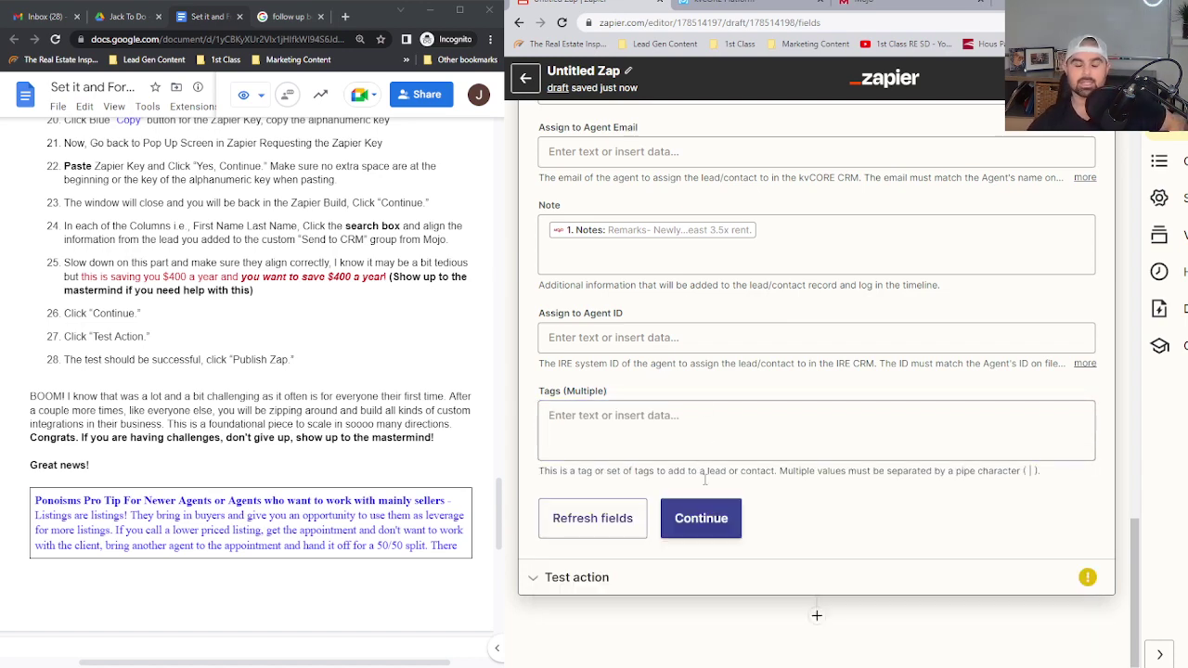
Step: Complete the kvCORE action setup and run the action test to send the mapped sample contact to kvCORE
{"action": "left_click", "coordinate": [708, 518]}
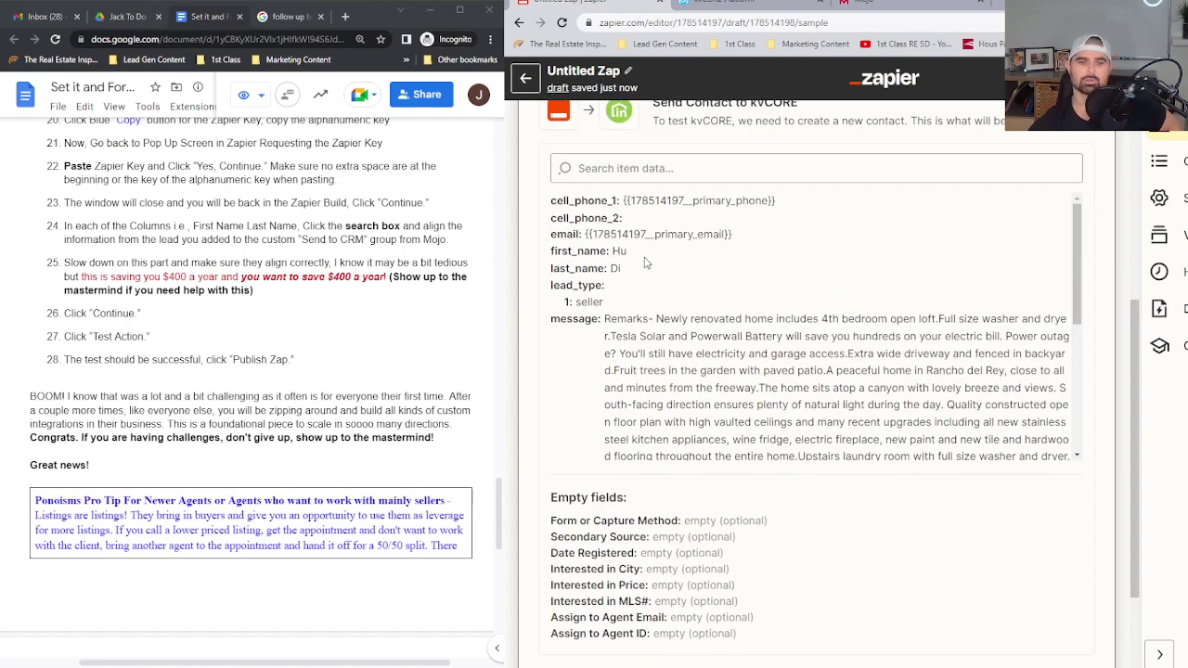
{"action": "scroll", "coordinate": [670, 316], "scroll_direction": "down", "scroll_amount": 6}
{"action": "scroll", "coordinate": [669, 316], "scroll_direction": "down", "scroll_amount": 3}
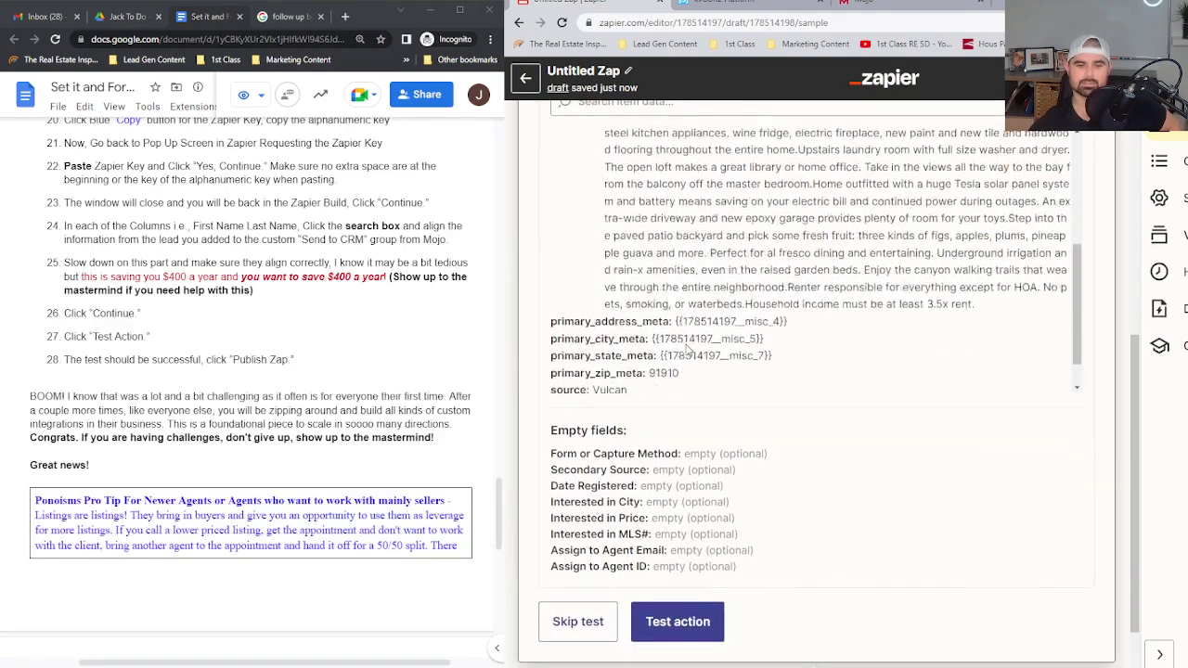
{"action": "left_click", "coordinate": [682, 639]}
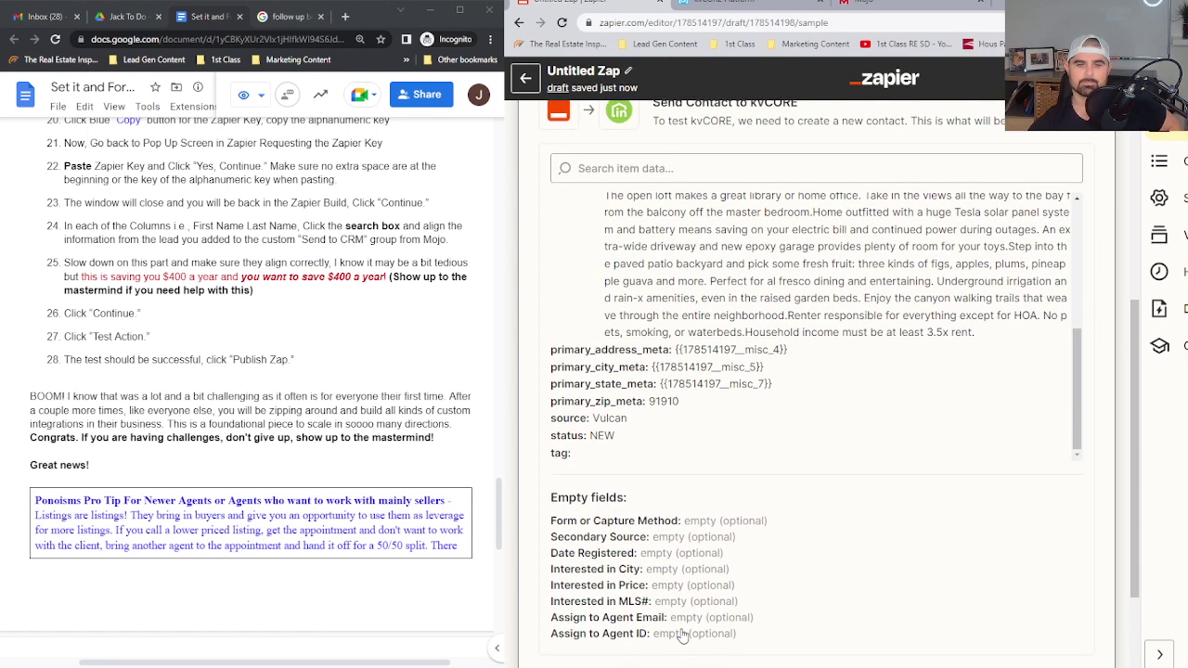
{"action": "left_click", "coordinate": [685, 575]}
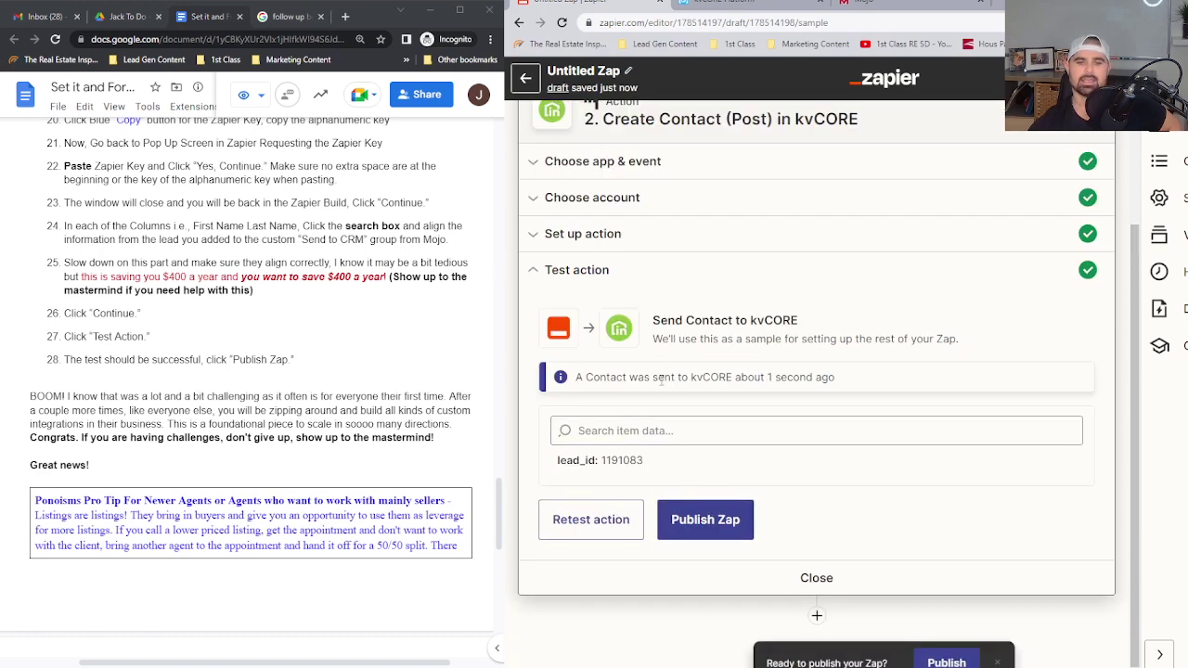
Step: Rename the untitled Zap as "Mojo to KVcore"
{"action": "left_click_drag", "start_coordinate": [586, 378], "coordinate": [870, 389]}
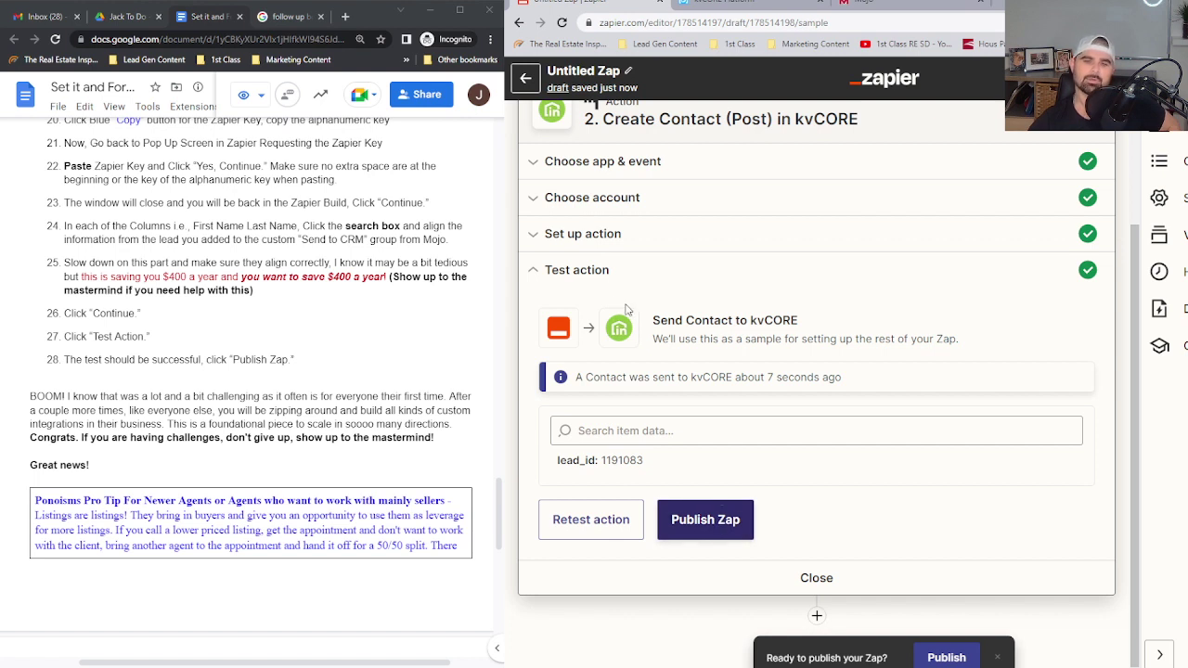
{"action": "left_click", "coordinate": [582, 71]}
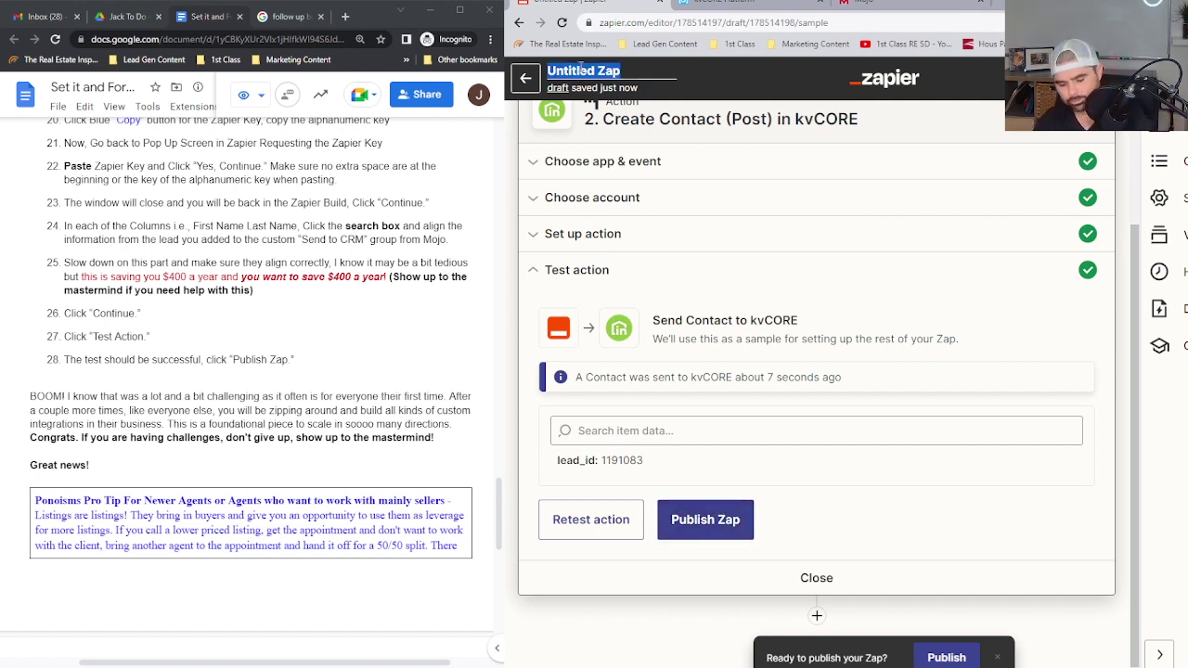
{"action": "type", "text": "Mojo"}
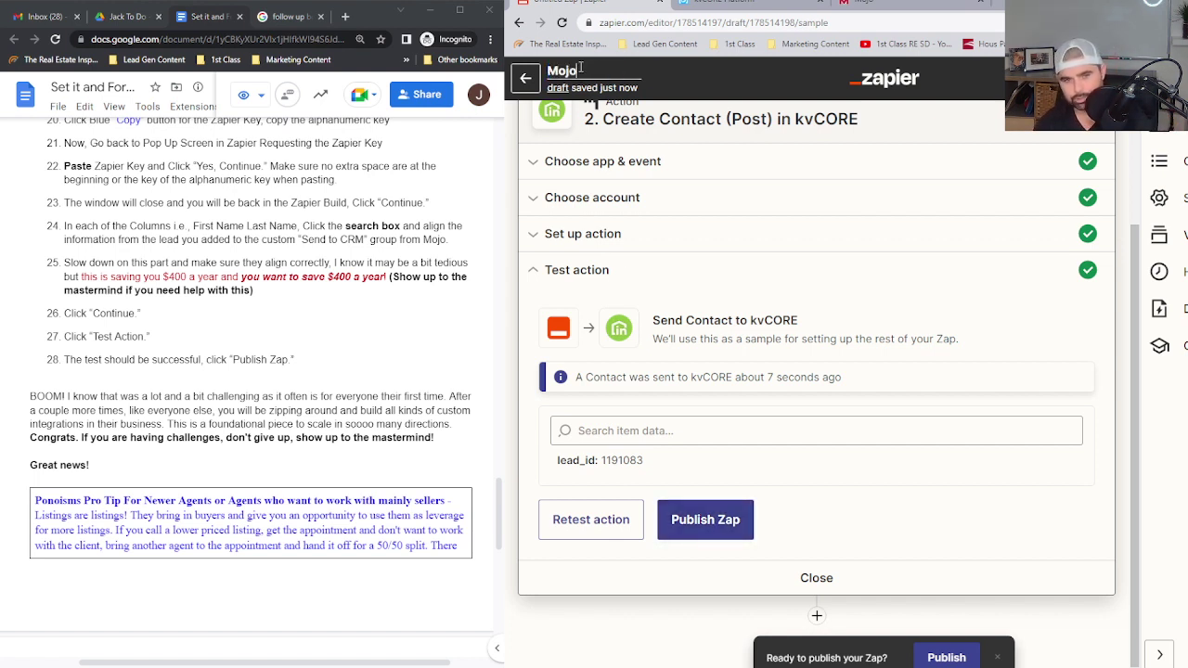
{"action": "type", "text": " to KVcore"}
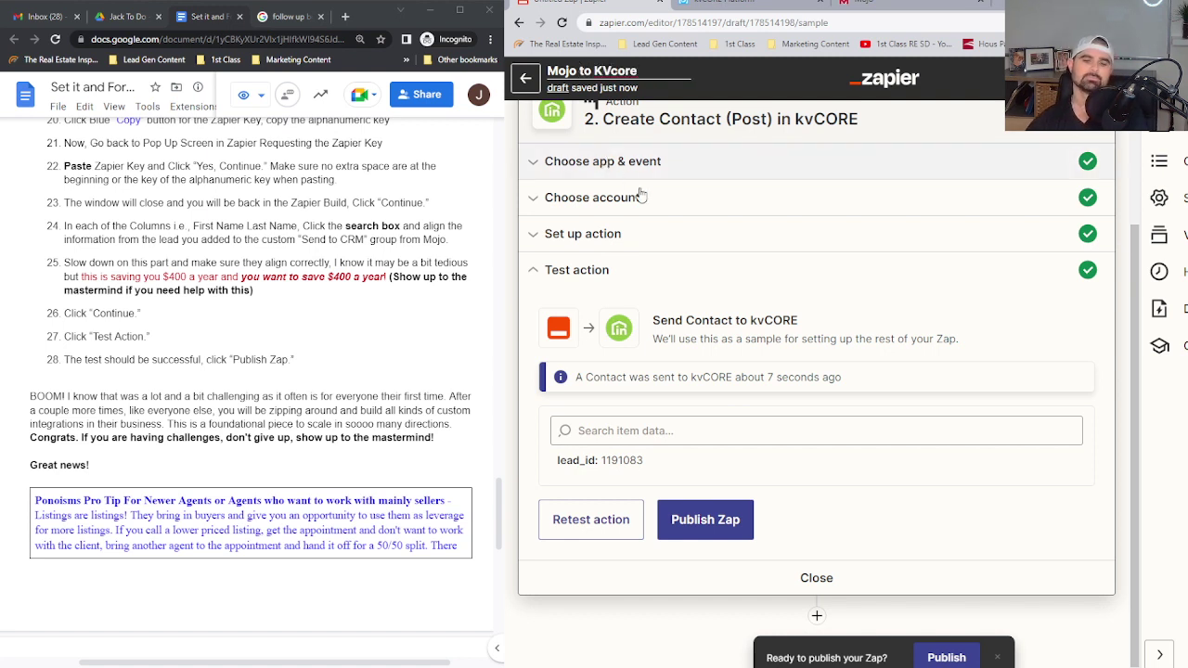
{"action": "left_click", "coordinate": [726, 63]}
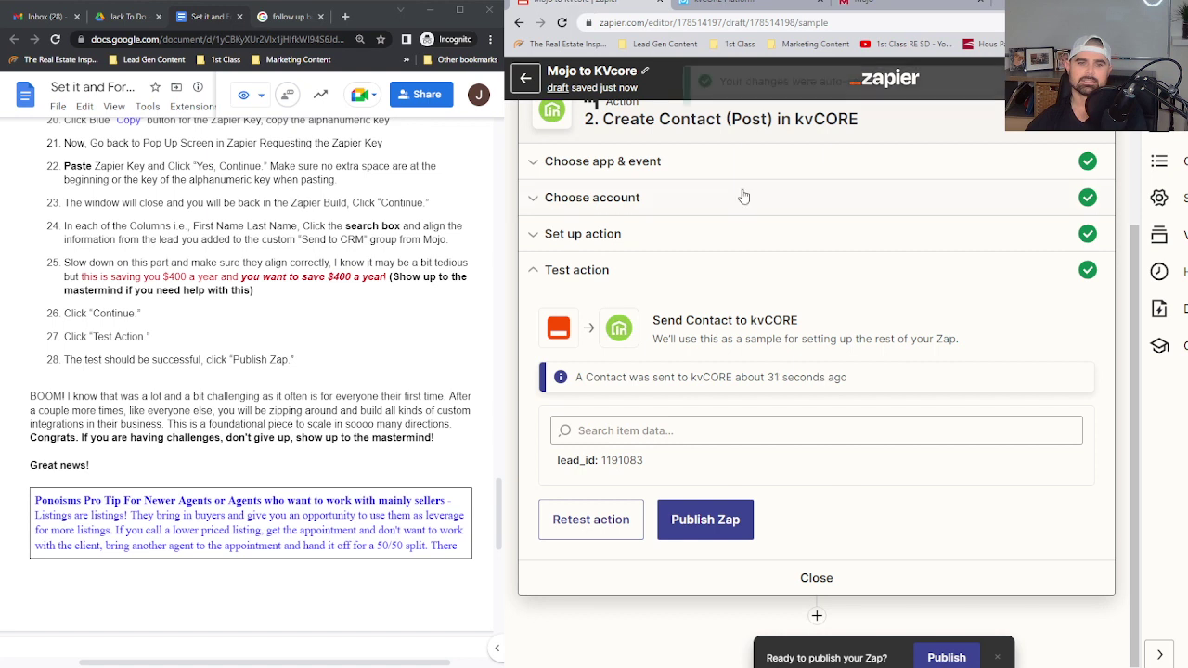
{"action": "left_click_drag", "start_coordinate": [740, 105], "coordinate": [901, 110]}
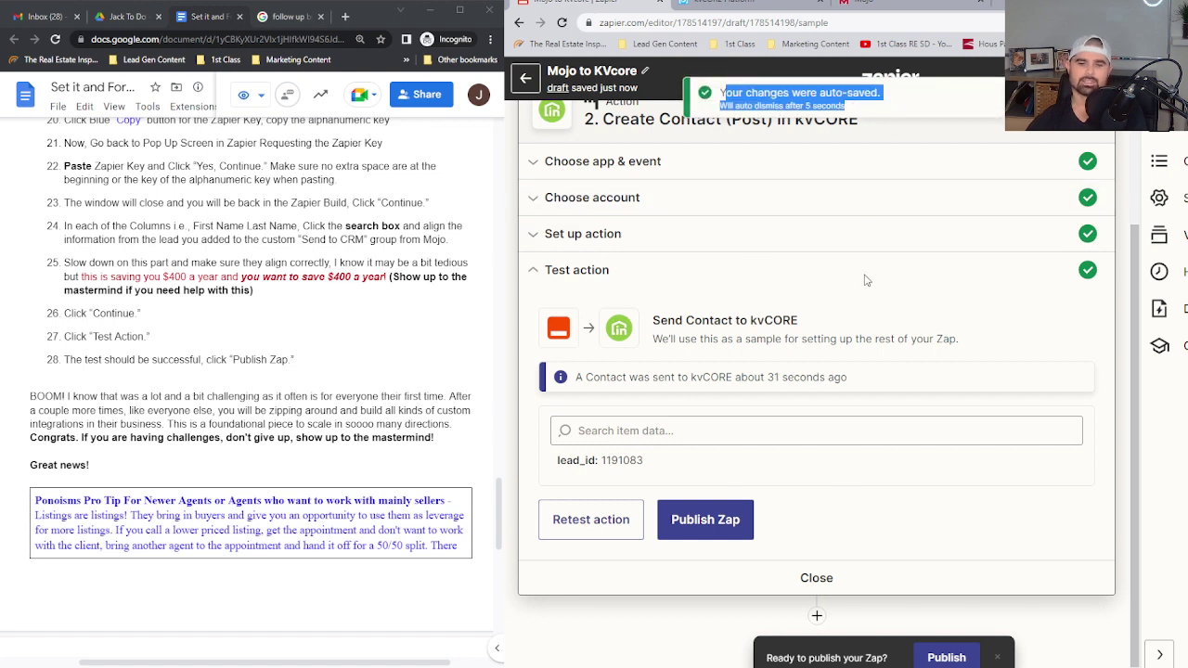
{"action": "left_click", "coordinate": [846, 282]}
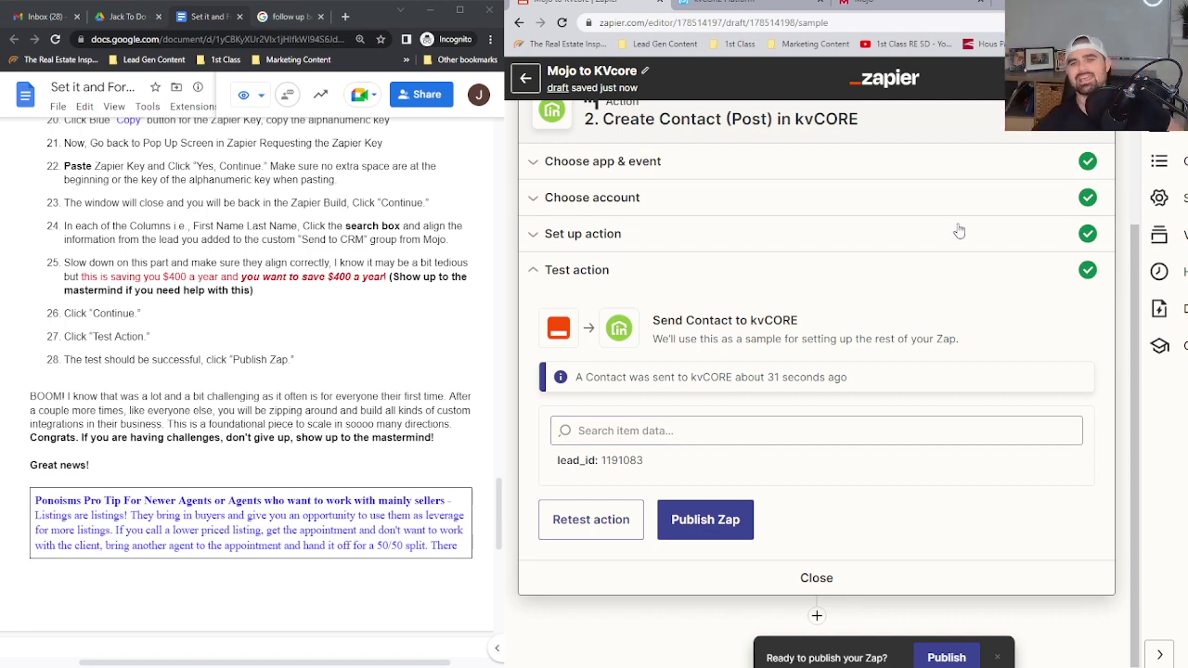
Step: Switch to Mojo, open the first contact in the Properties list to view all its available groups, and close the record
{"action": "left_click", "coordinate": [880, 8]}
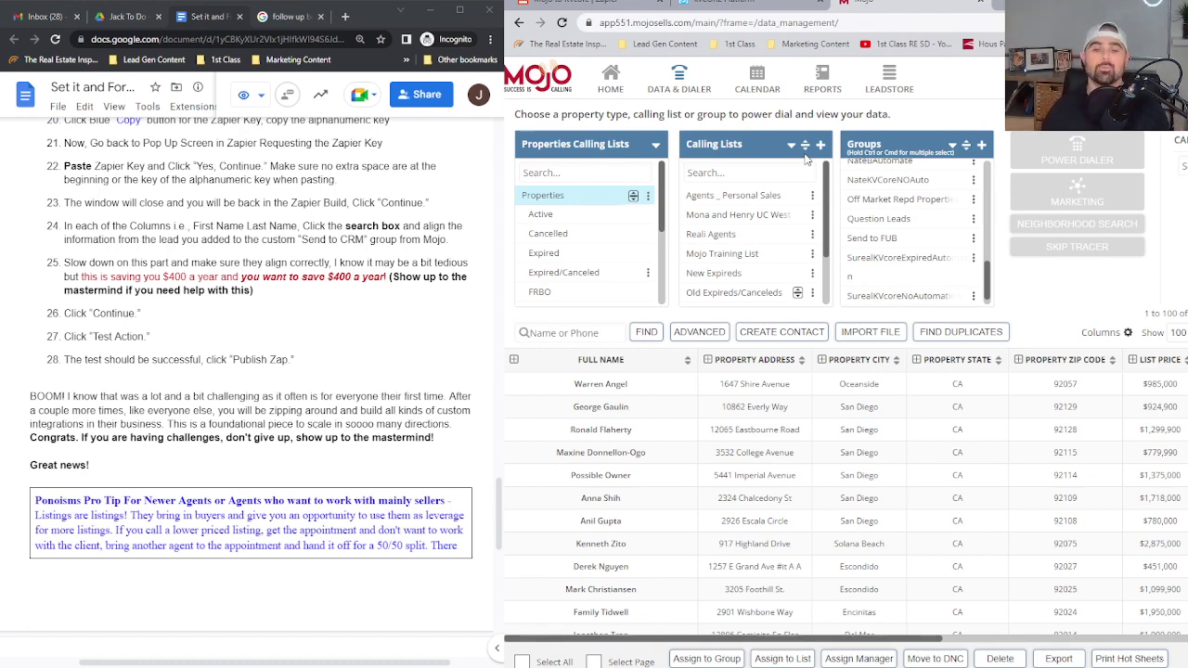
{"action": "double_click", "coordinate": [620, 384]}
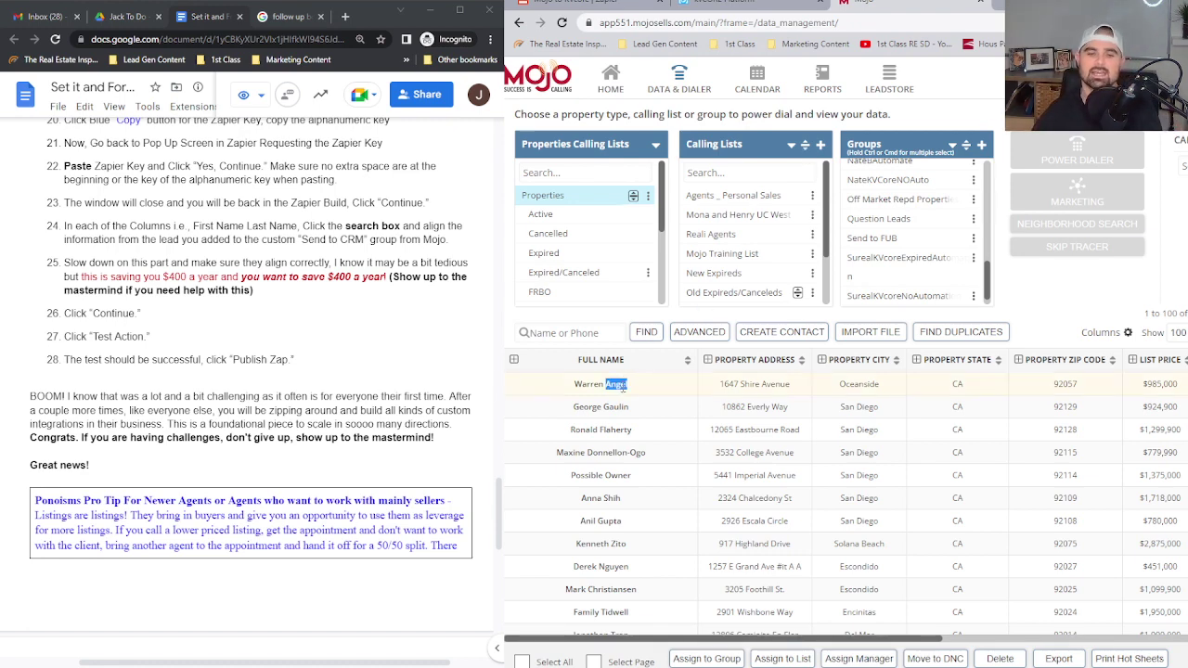
{"action": "left_click", "coordinate": [938, 245]}
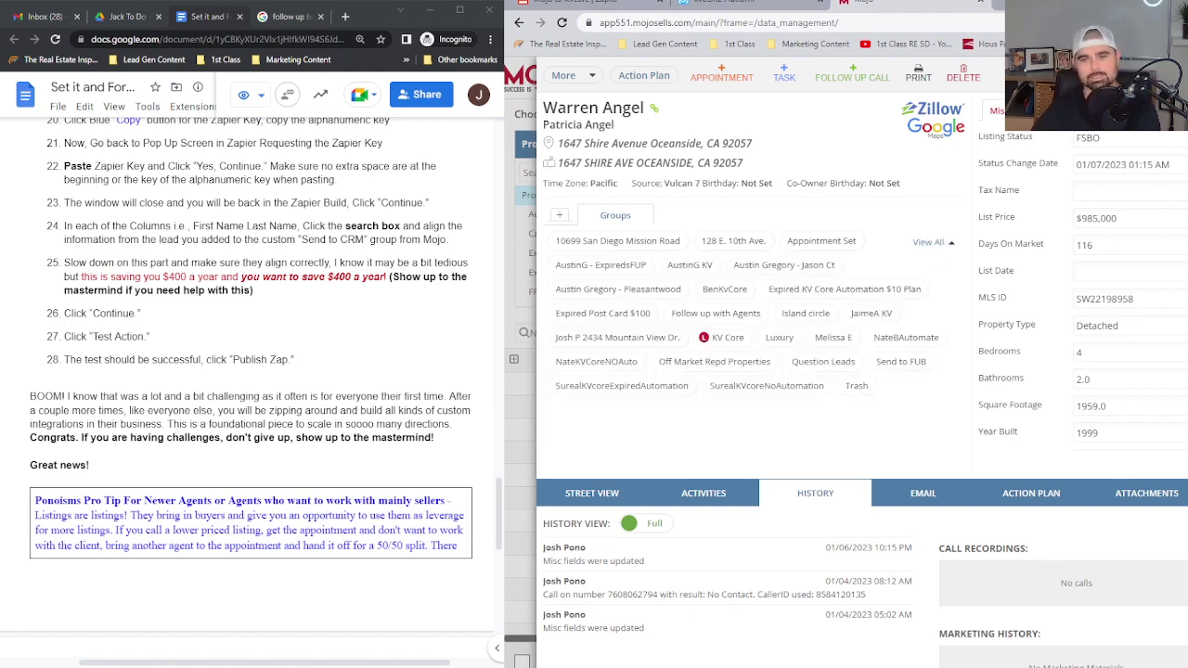
{"action": "key", "text": "Escape"}
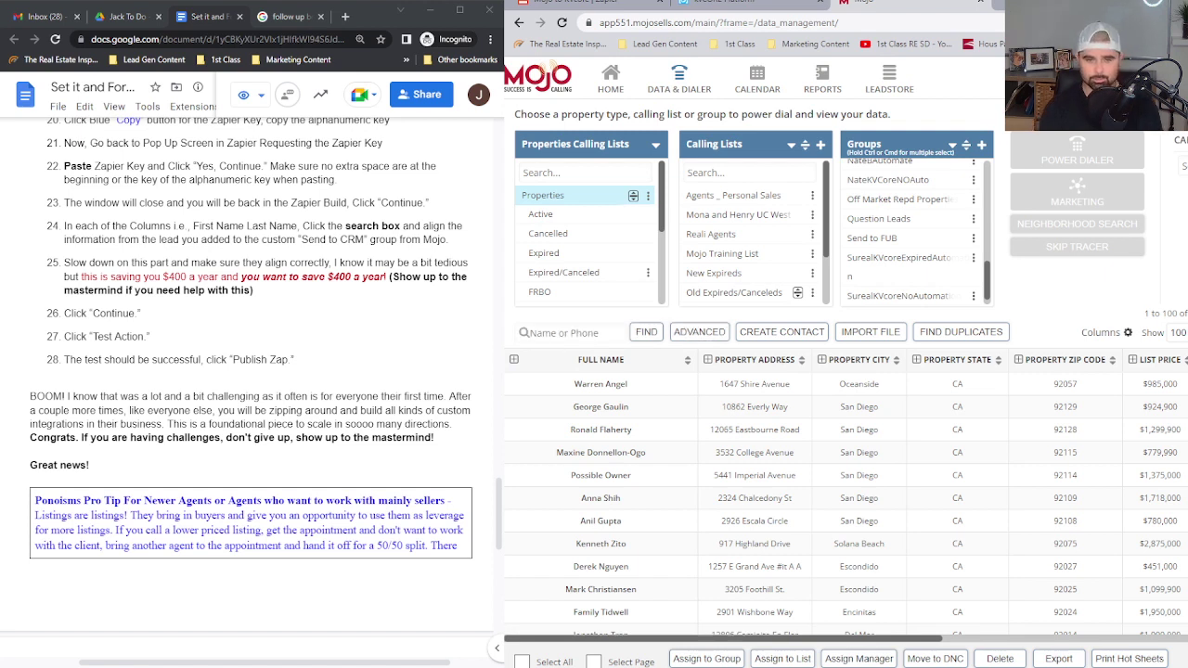